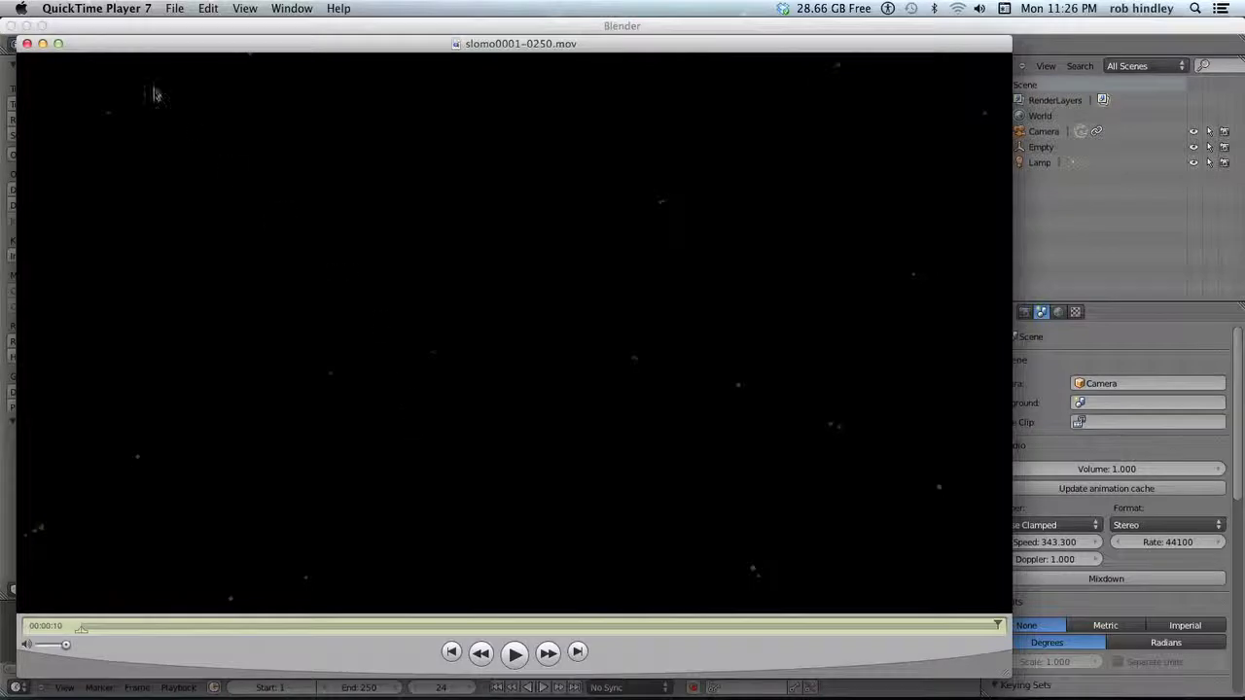
Close the video preview, switch to Blender, and add a UV sphere scaled to about 0.58
left_click(27, 43)
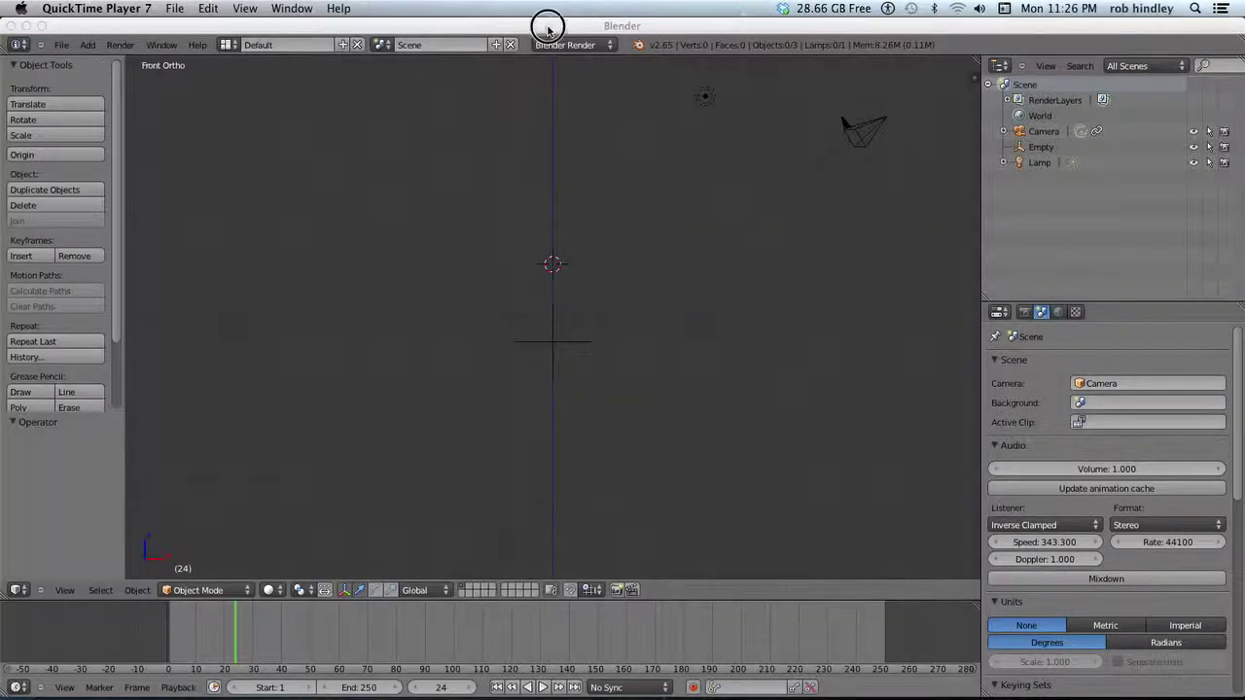
left_click(548, 23)
key("shift+a")
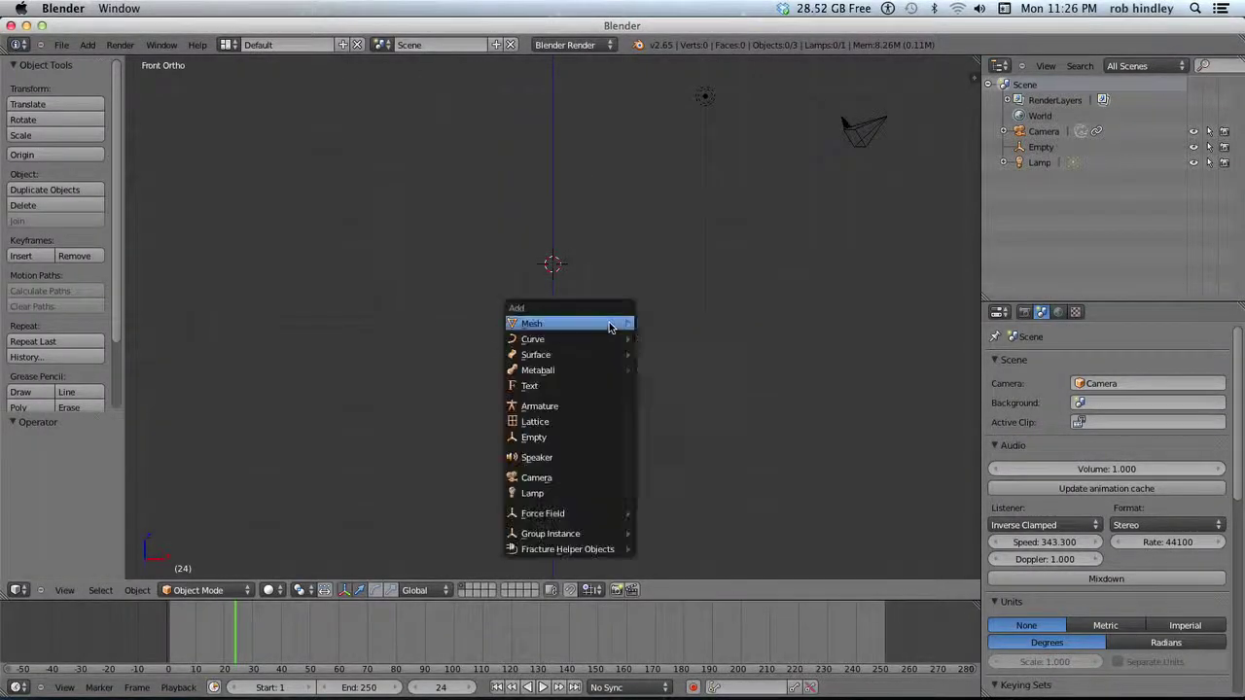
mouse_move(608, 325)
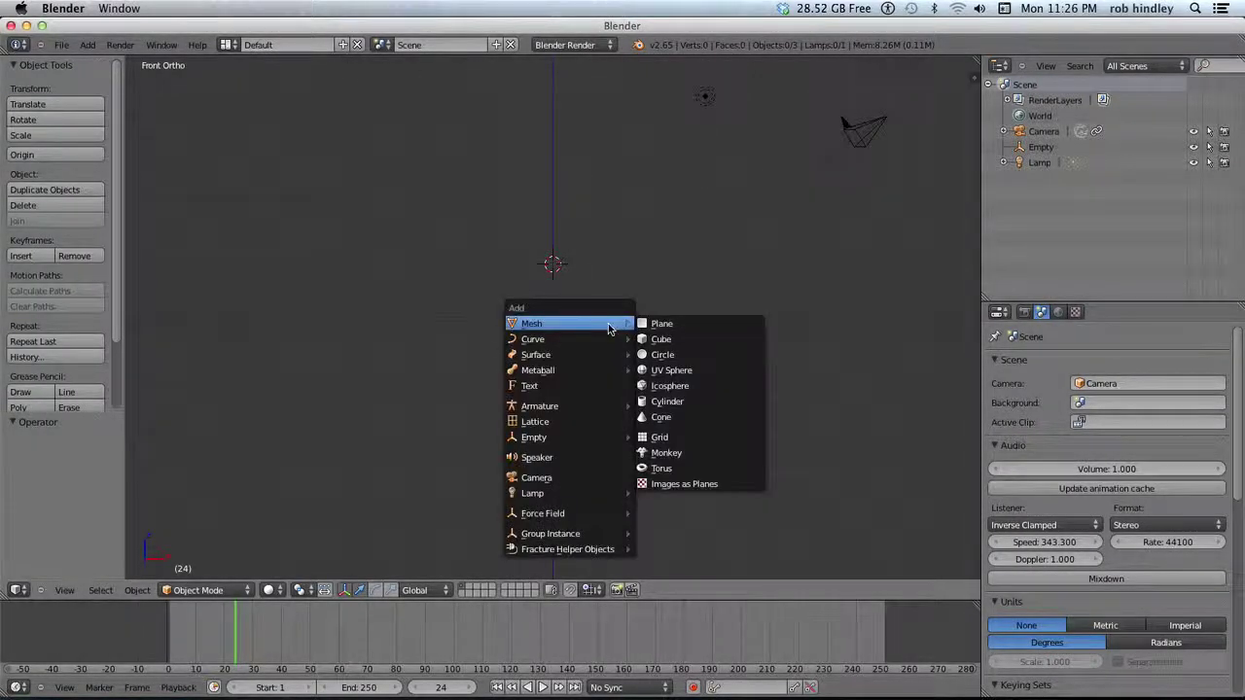
left_click(666, 370)
key("s")
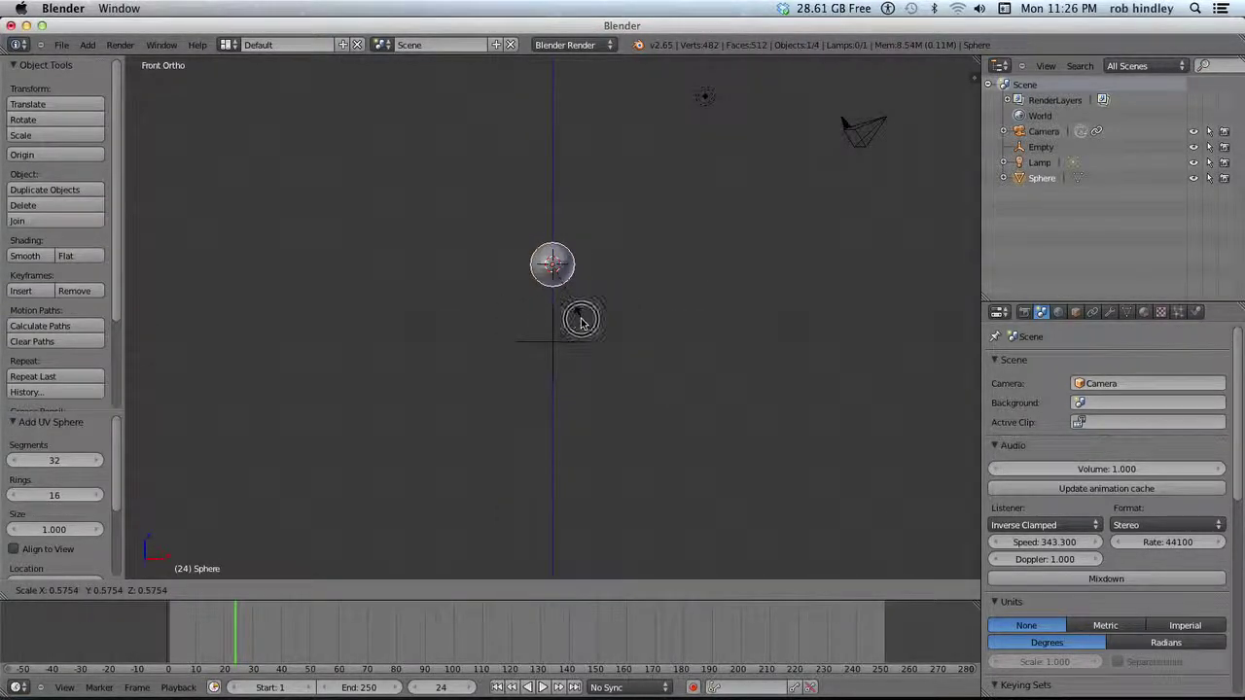
left_click(580, 318)
Add a second UV sphere, move it below the first and about 3.82 units along negative X, and scale it to about 0.47
key("a")
key("shift+a")
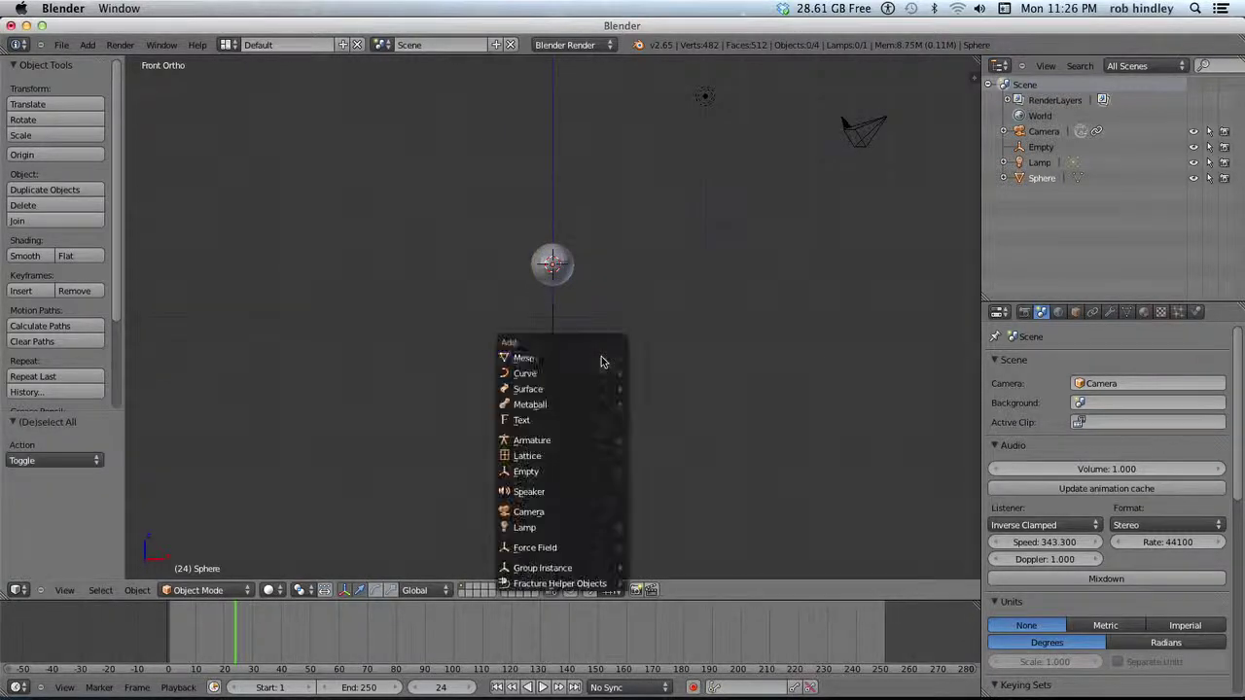
mouse_move(601, 358)
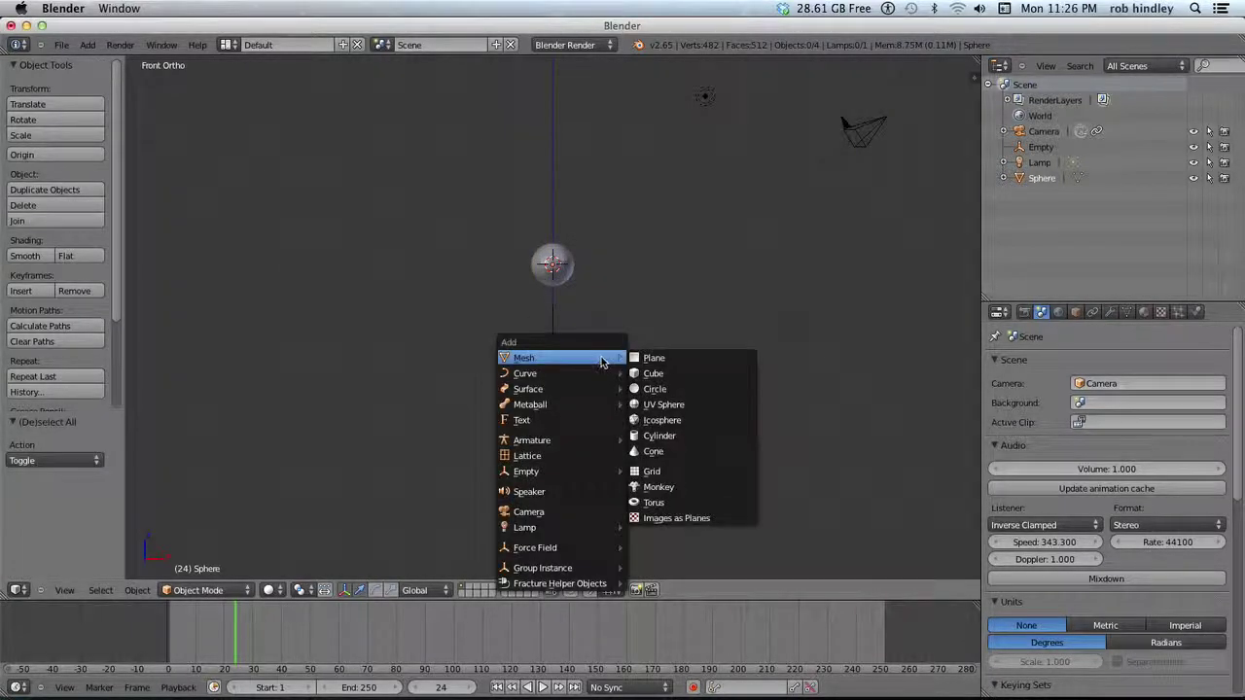
left_click(657, 404)
left_click_drag(552, 211, 564, 412)
left_click_drag(602, 467, 467, 489)
key("s")
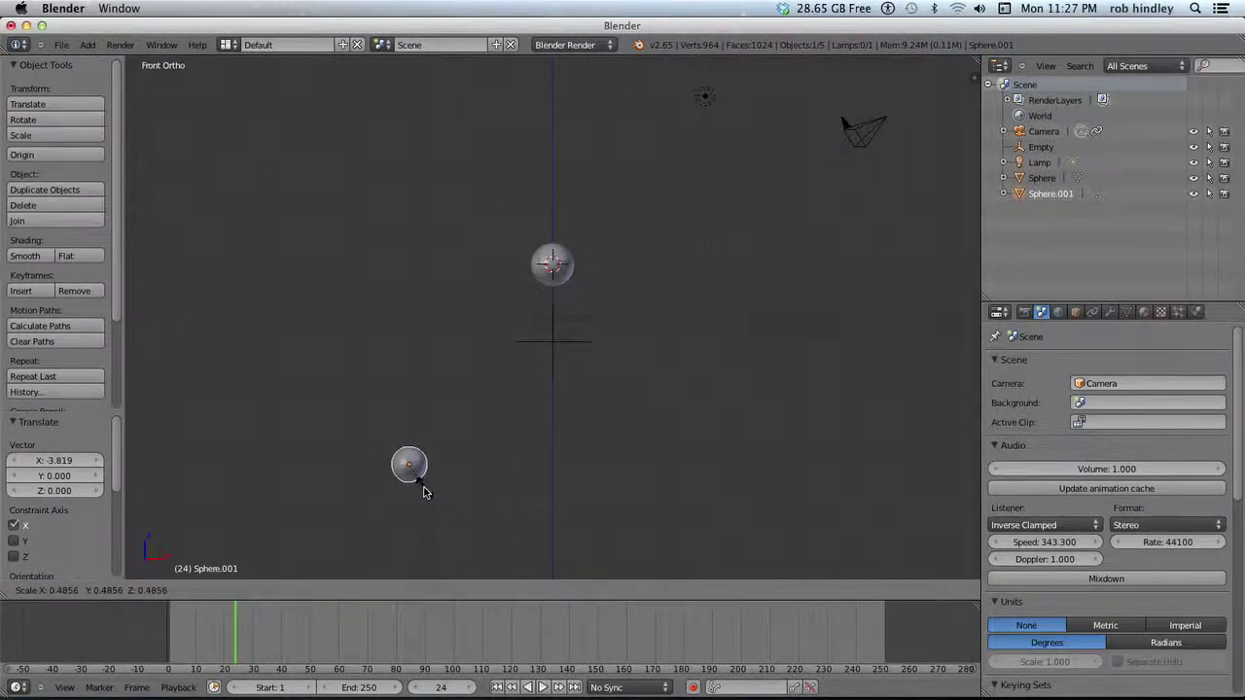
left_click(420, 481)
Snap the 3D cursor to the small lower sphere and add a cube there
key("shift+s")
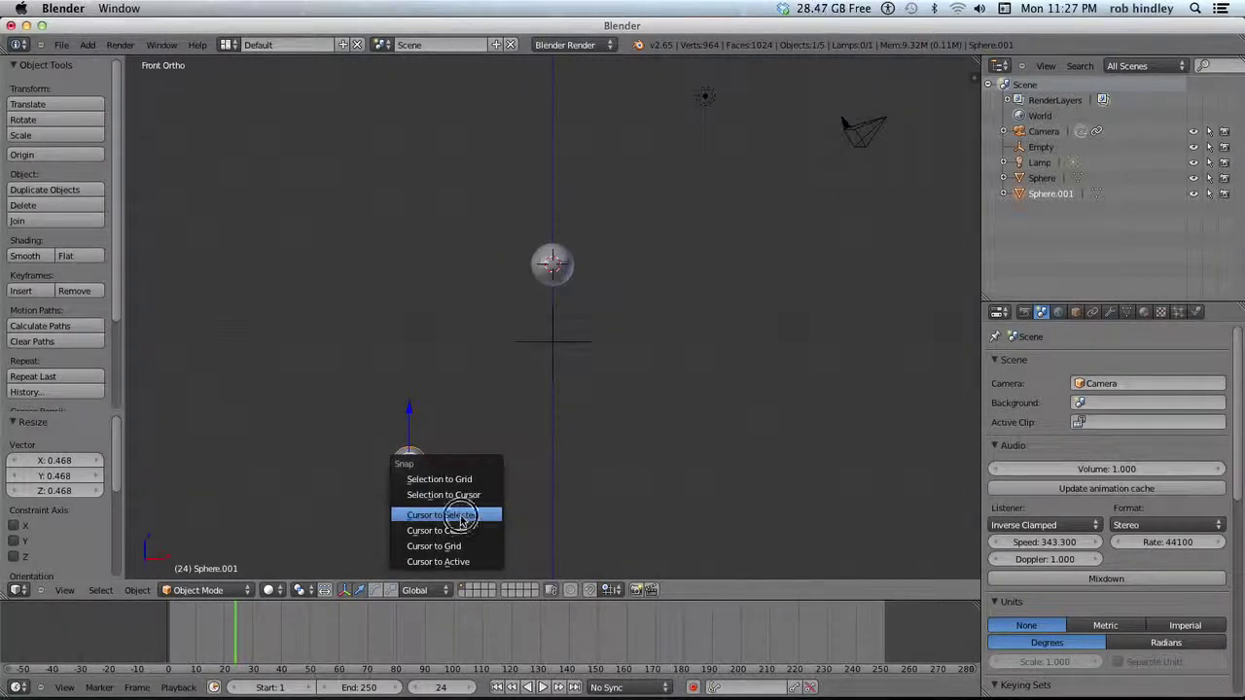
left_click(453, 514)
key("a")
key("shift+a")
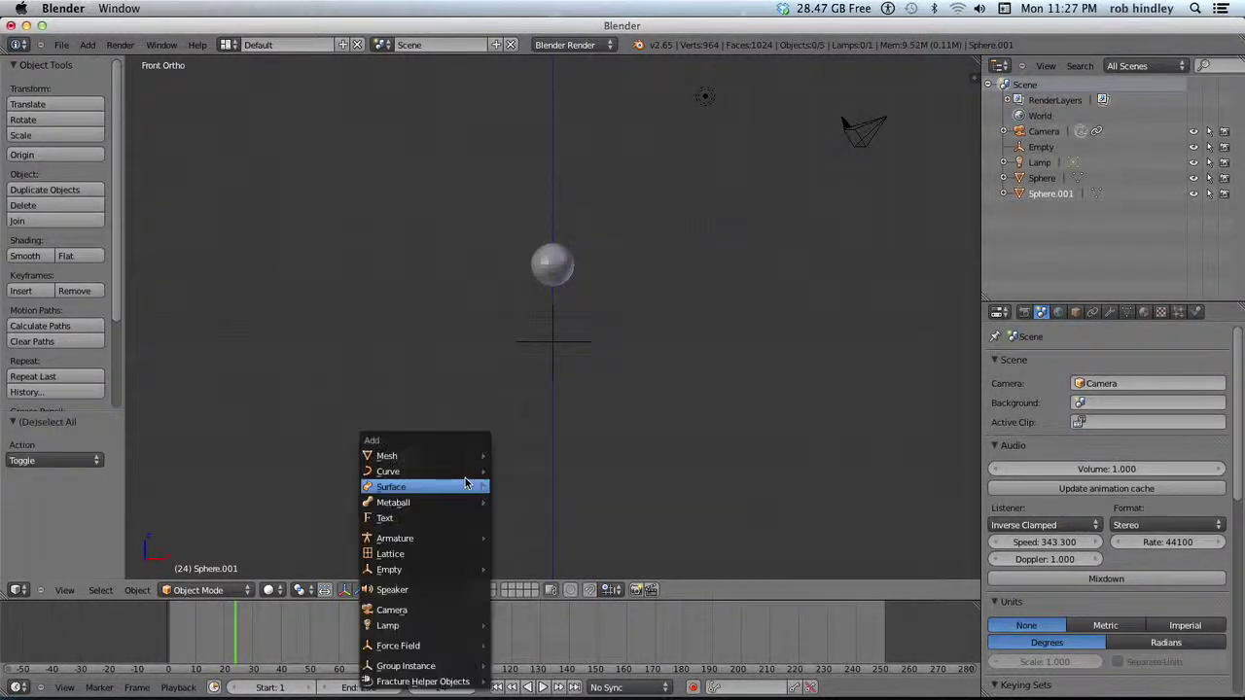
mouse_move(463, 461)
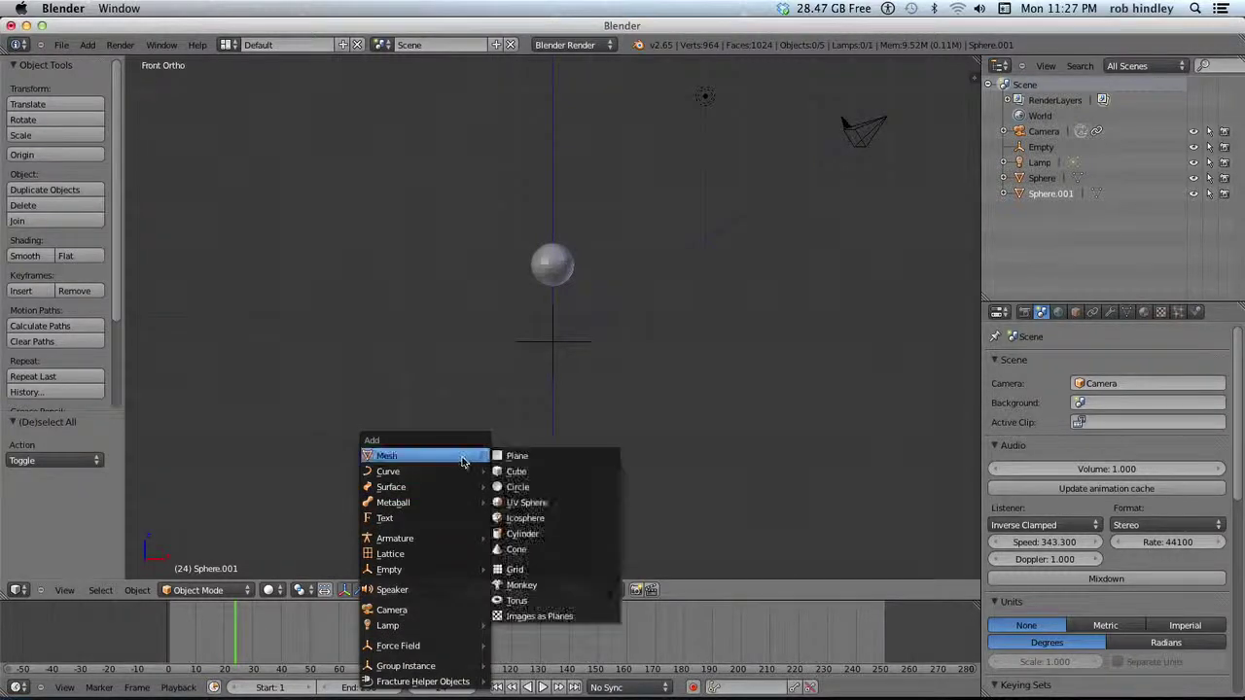
left_click(516, 470)
Move the cube about 2.35 units along X and scale it to about 0.44
key("g")
key("x")
left_click(553, 500)
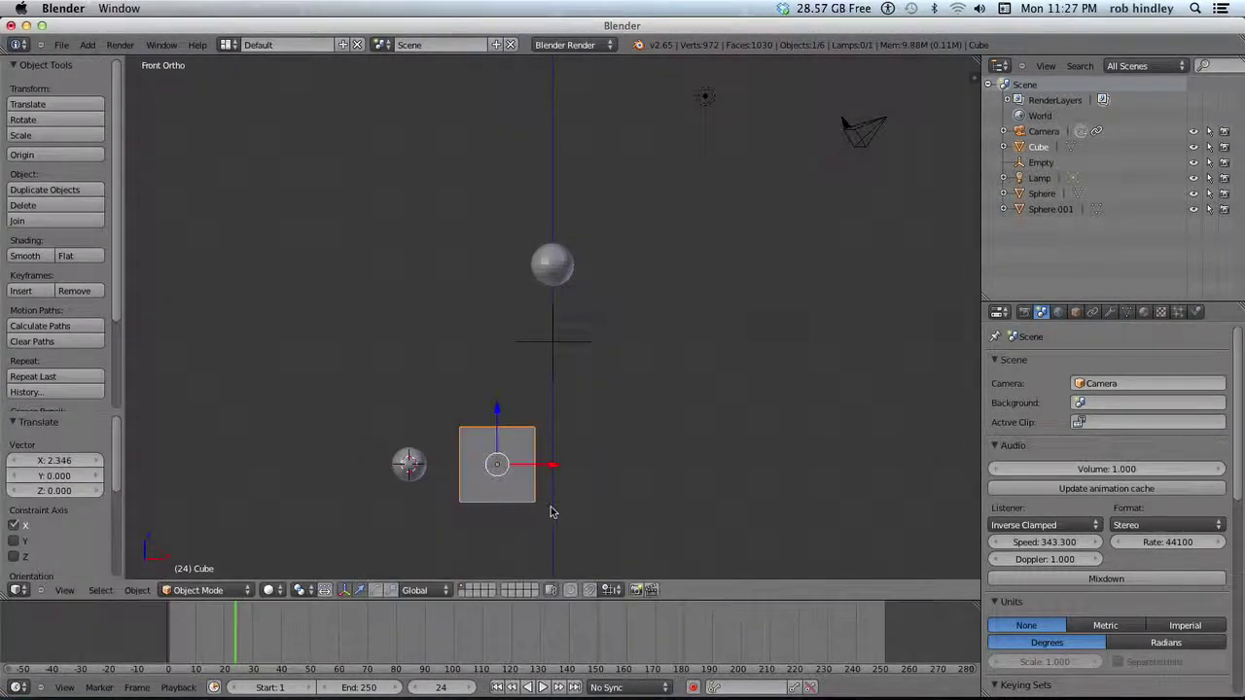
key("s")
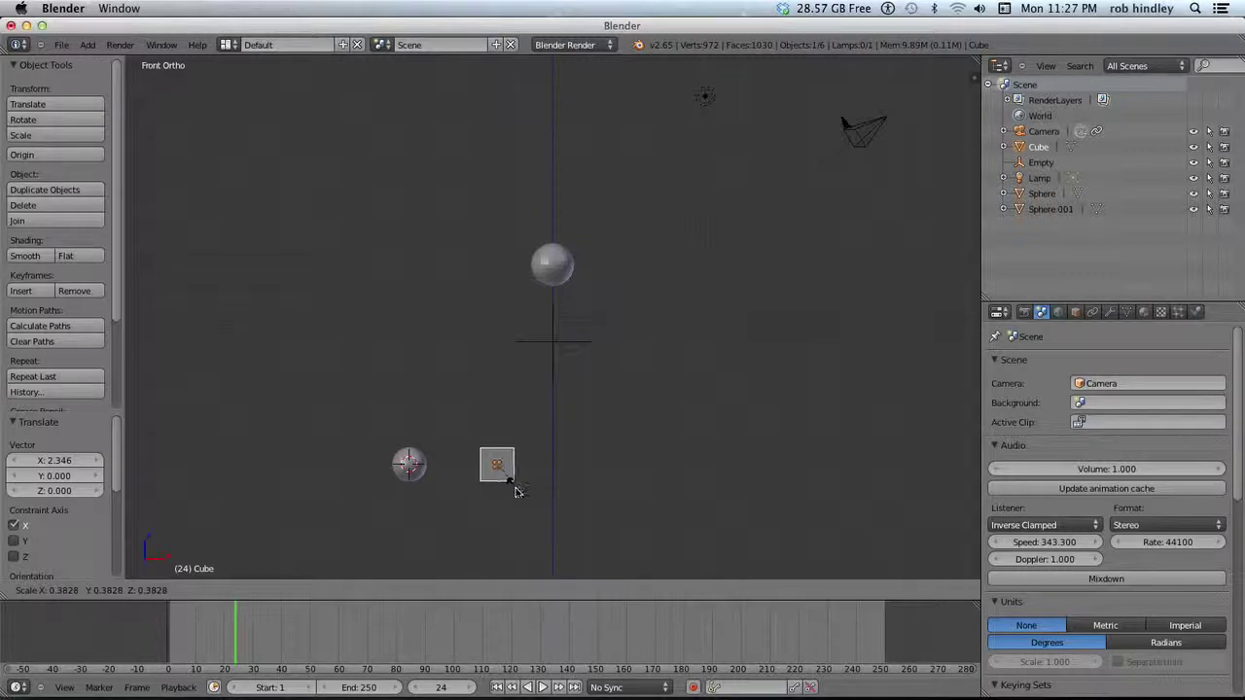
left_click(516, 493)
Snap the cube to the 3D cursor at the small sphere and move it about 1.87 units along X
key("shift+s")
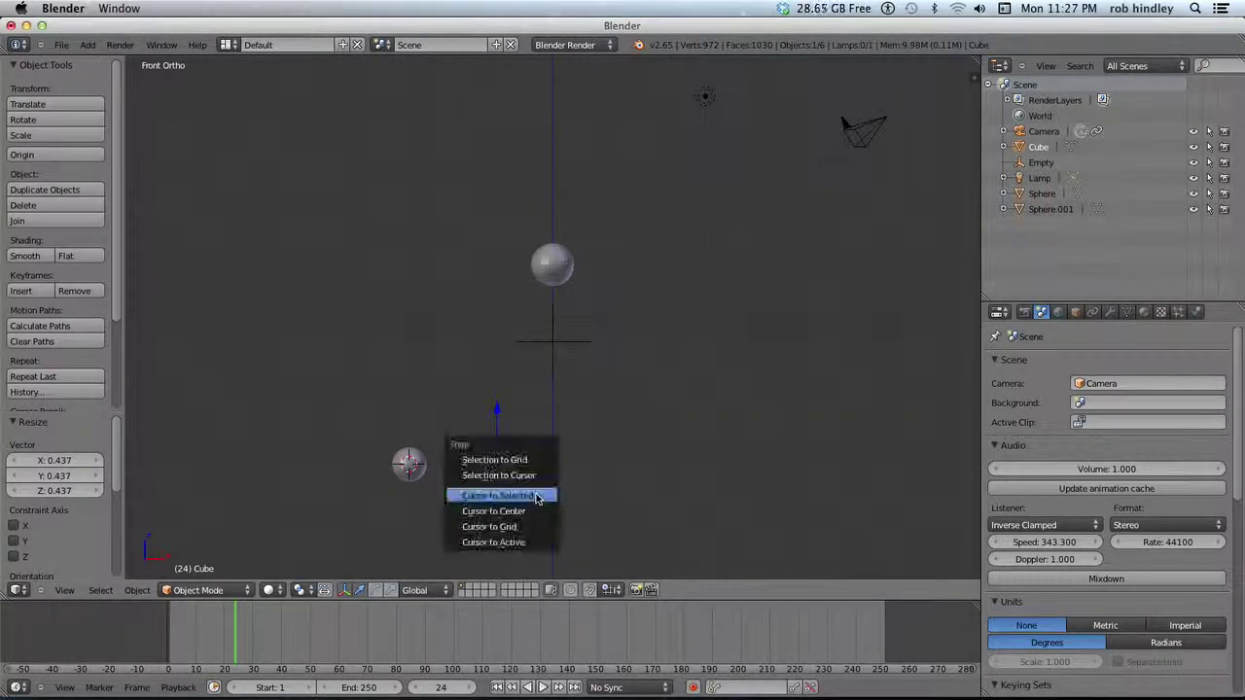
left_click(528, 478)
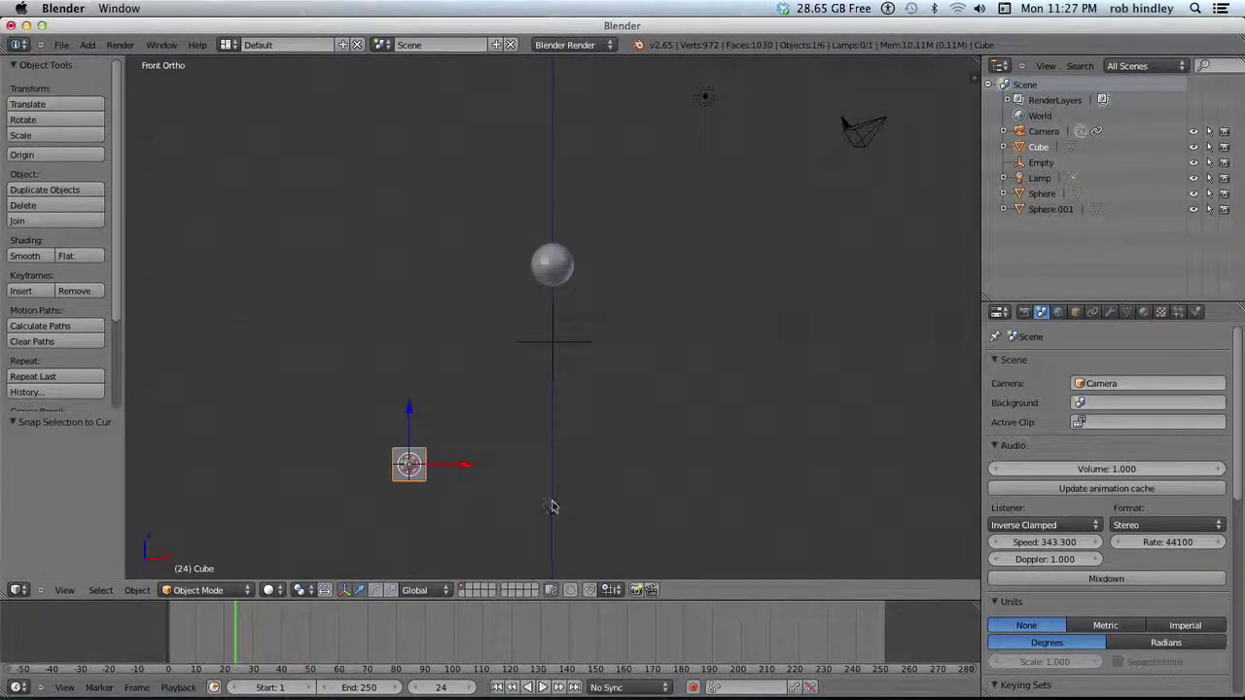
left_click_drag(473, 473, 535, 467)
Place the 3D cursor beside the cube, on its far side from the small sphere, and add a cone scaled to about 0.47
left_click(555, 471)
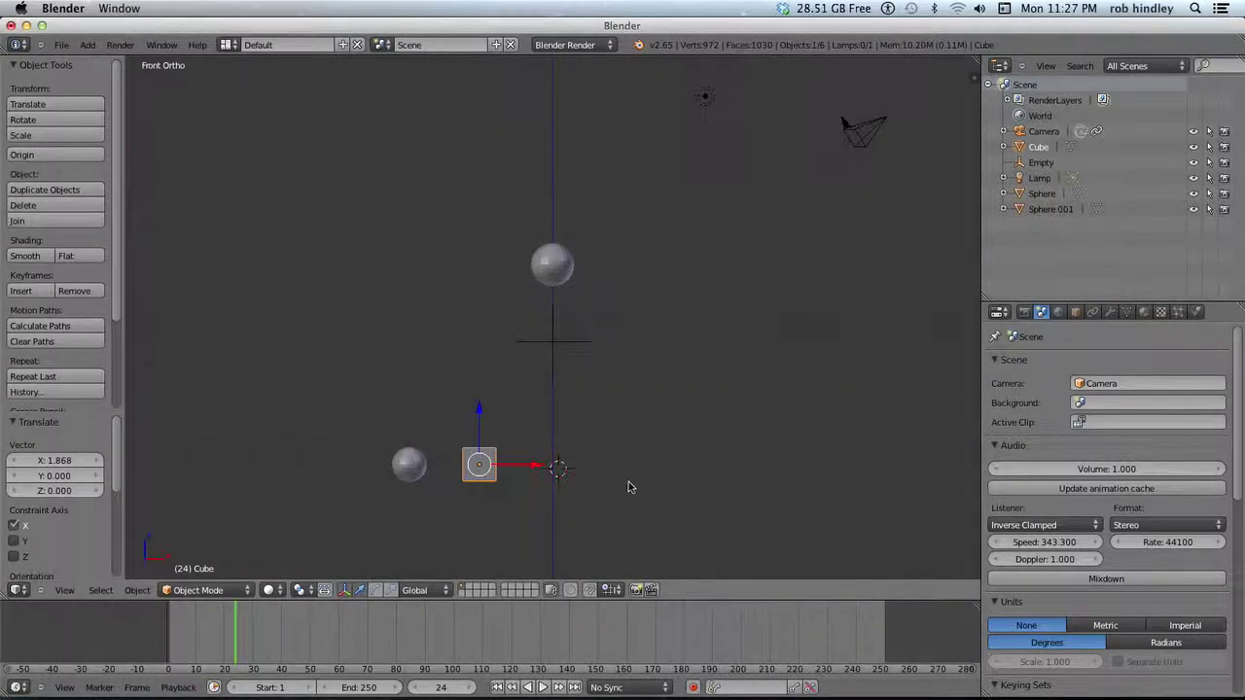
key("a")
key("shift+a")
mouse_move(623, 457)
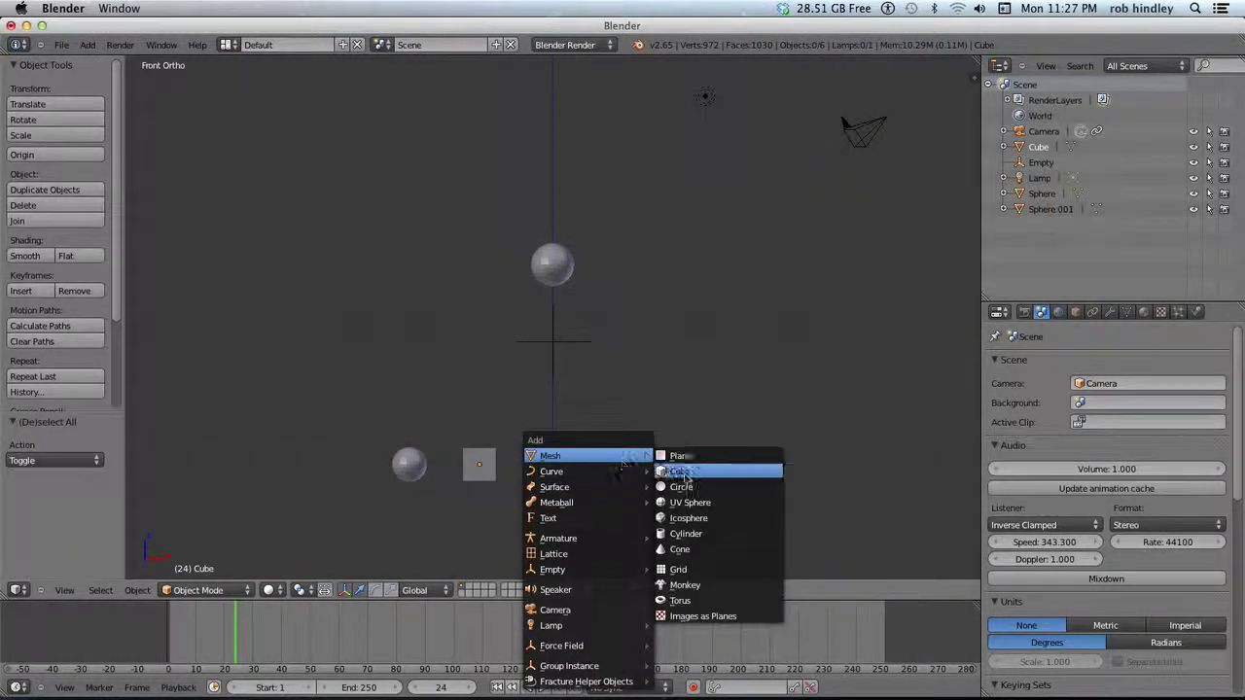
left_click(678, 550)
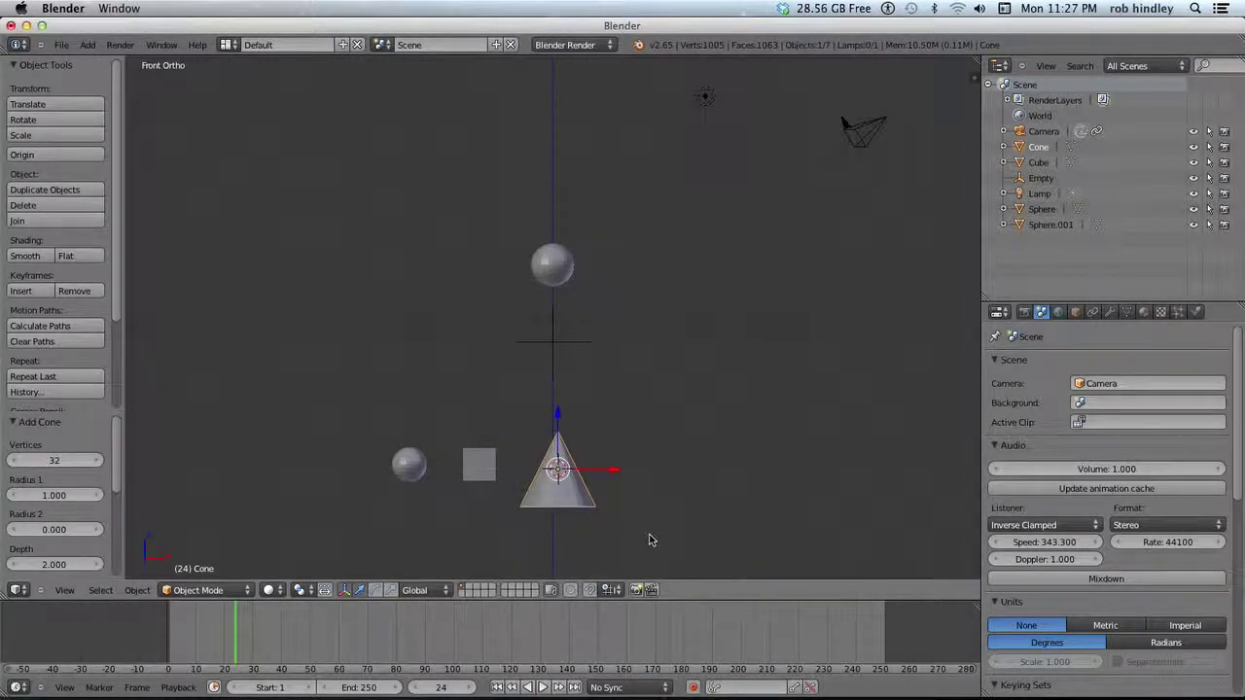
key("s")
left_click(591, 503)
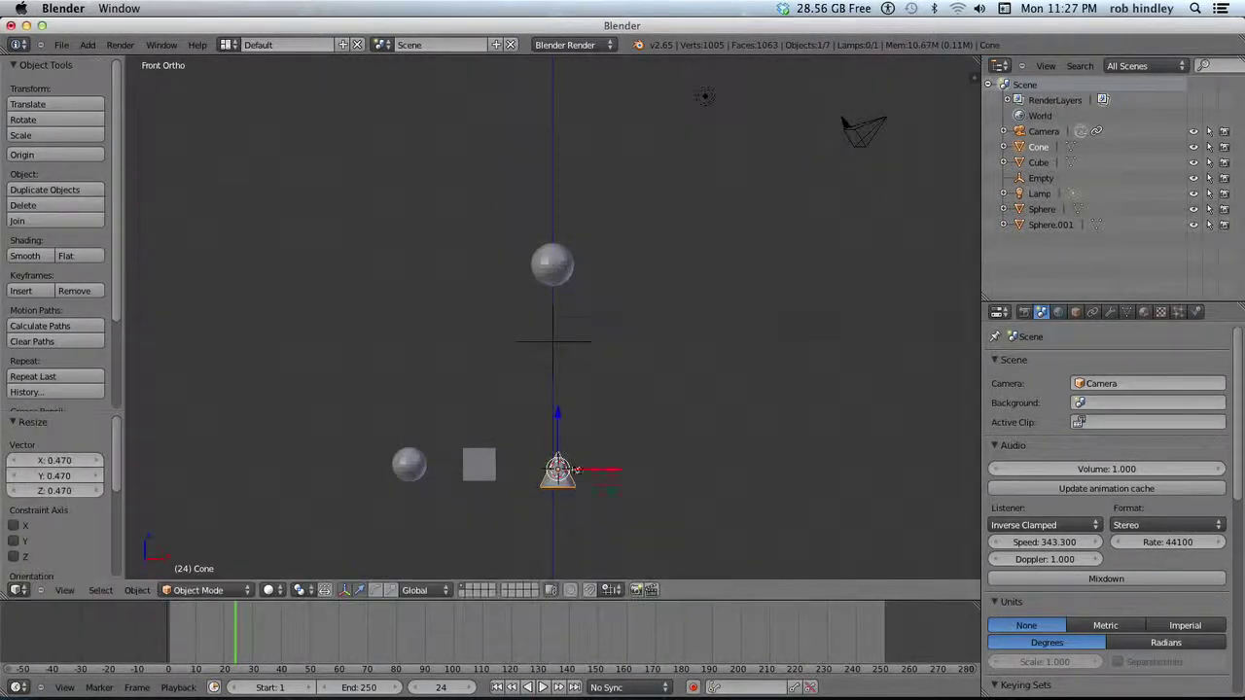
Align the cone with the row by moving it about 0.21 units up Z and about 0.27 units along negative X
key("g")
key("z")
left_click(578, 438)
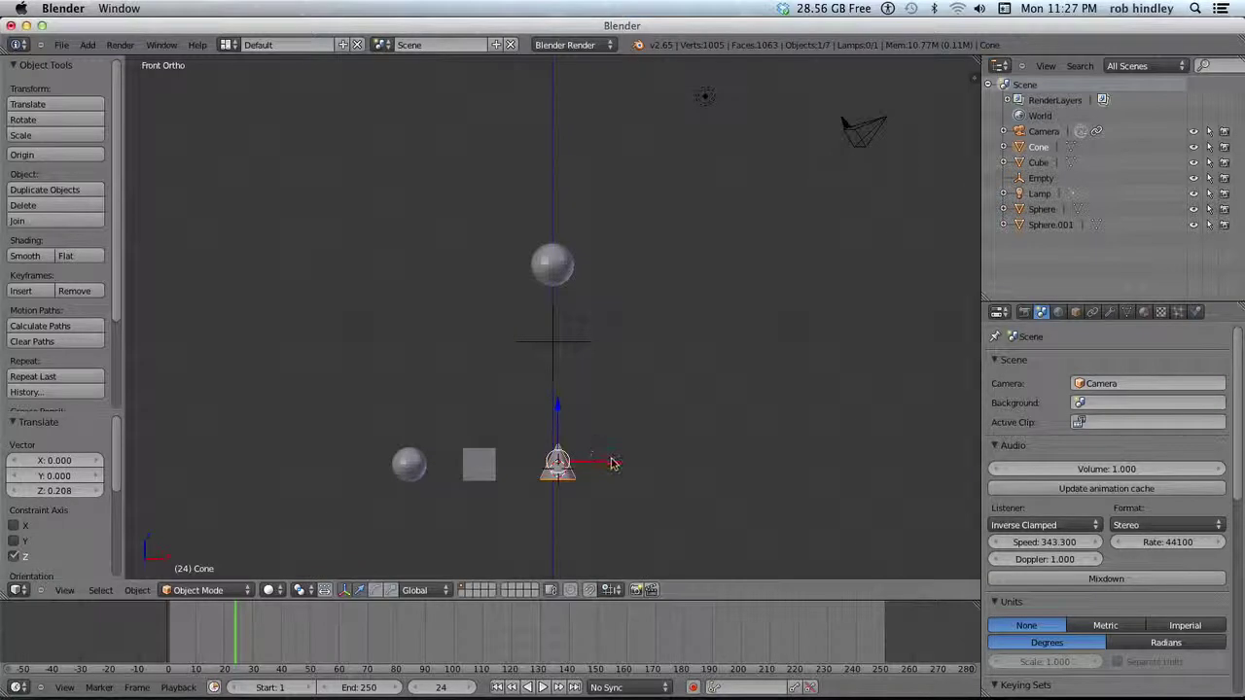
key("g")
key("x")
left_click(600, 461)
Give the small lower sphere a new material with a cyan-blue diffuse color
right_click(409, 463)
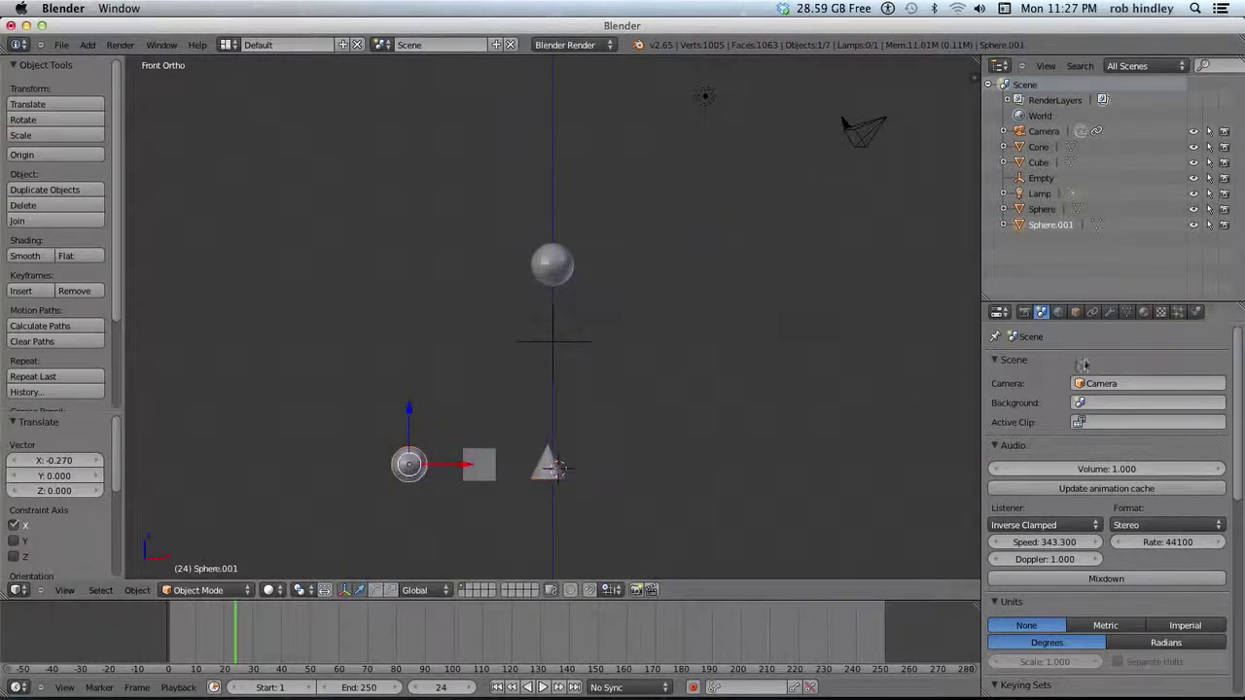
left_click(1142, 311)
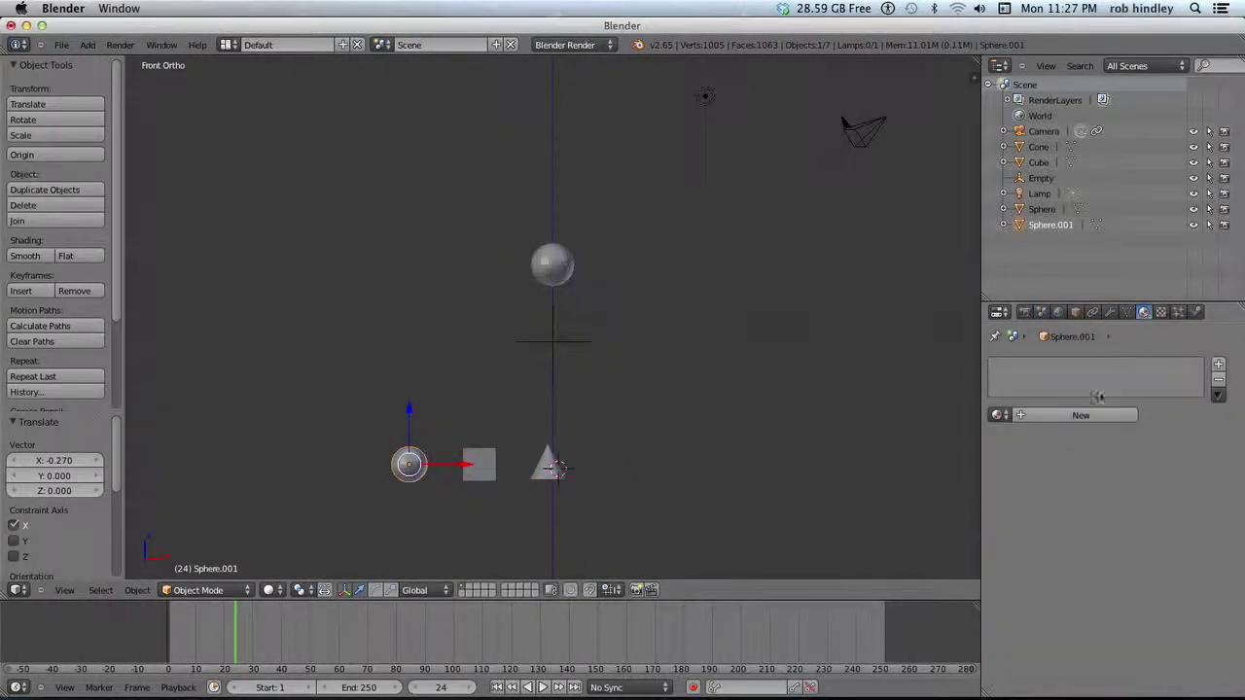
left_click(1050, 418)
left_click(1023, 607)
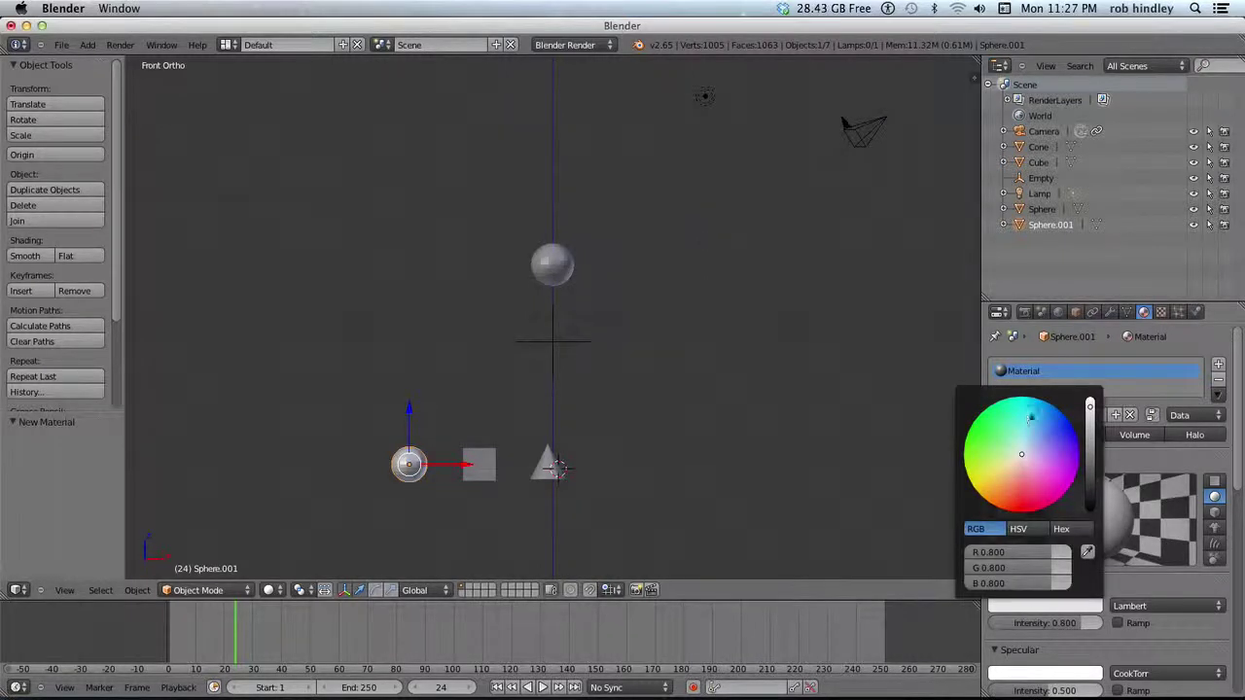
left_click_drag(1030, 418, 1061, 389)
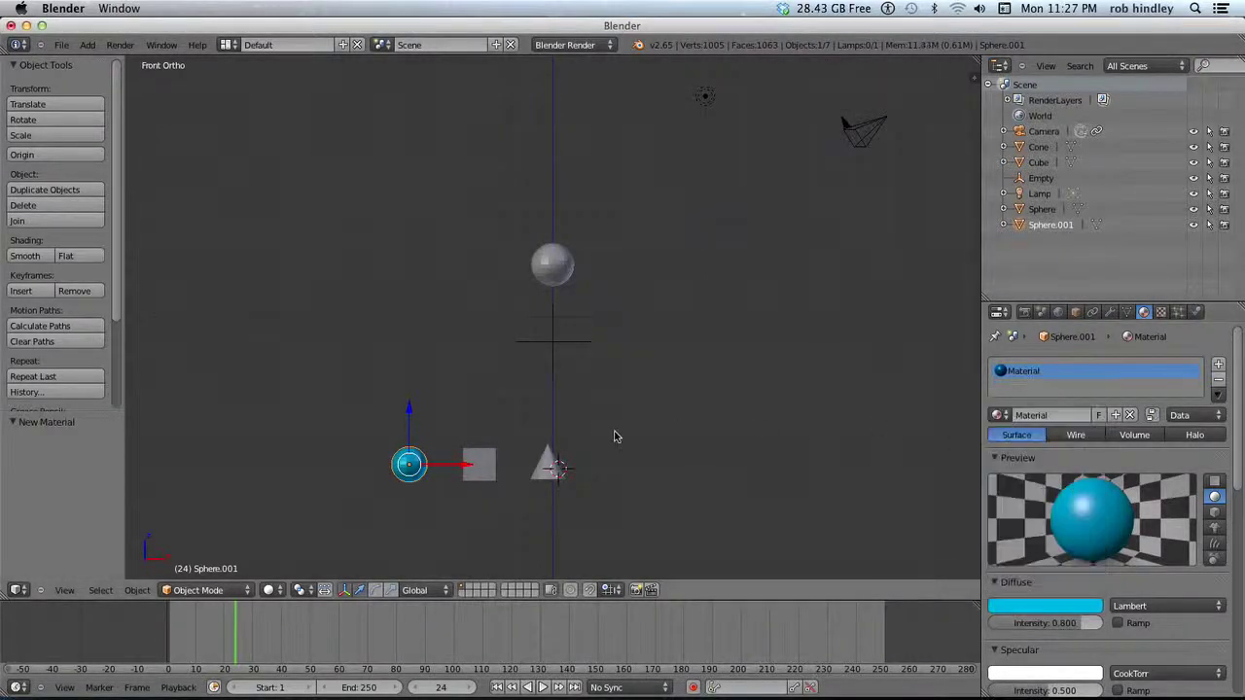
Give the cube a new material with a dark red diffuse color
right_click(490, 470)
left_click(1045, 415)
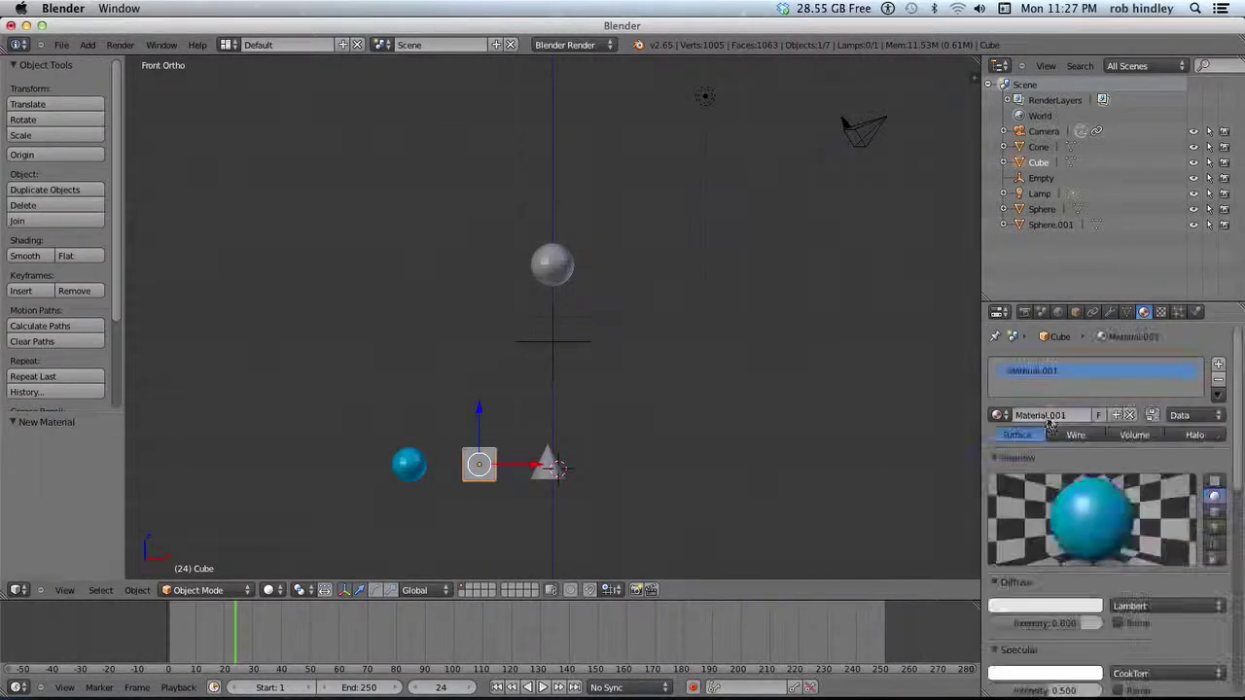
left_click(1038, 605)
left_click_drag(1031, 525, 1021, 540)
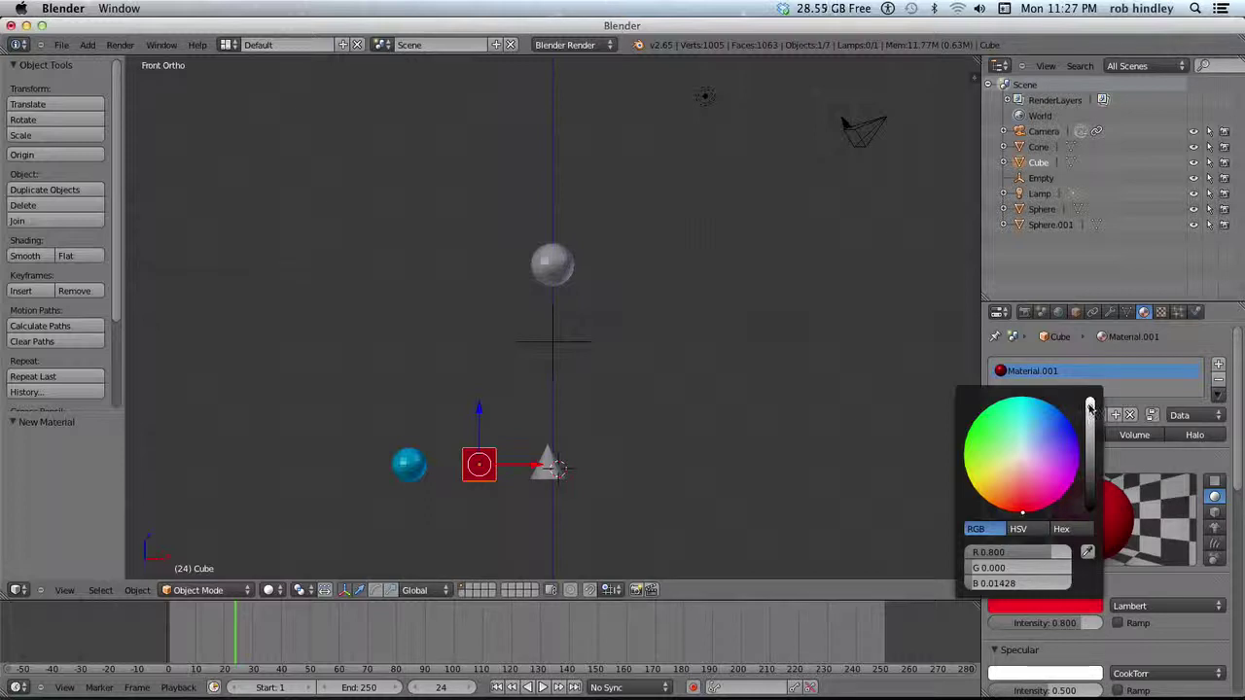
left_click_drag(1090, 405, 1090, 416)
Give the cone a new material with a yellow-green diffuse color of about R 0.338, G 0.800, B 0.000
right_click(548, 482)
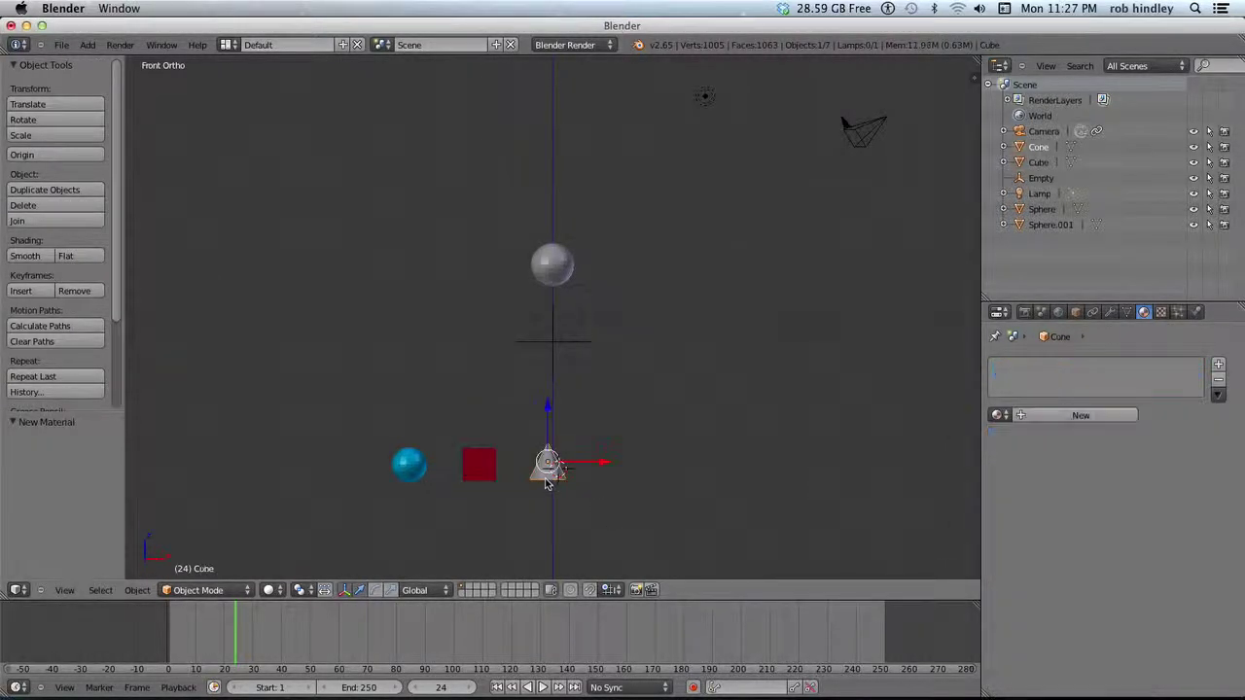
left_click(1080, 415)
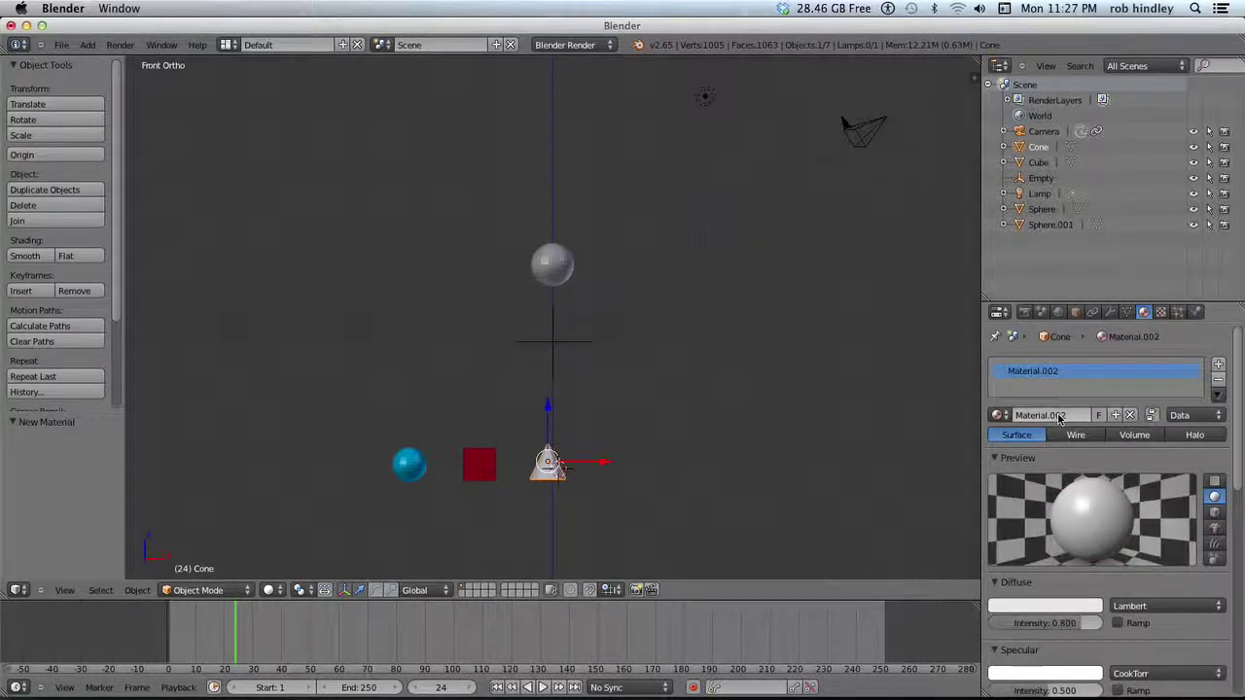
left_click(1050, 609)
left_click_drag(969, 444, 935, 450)
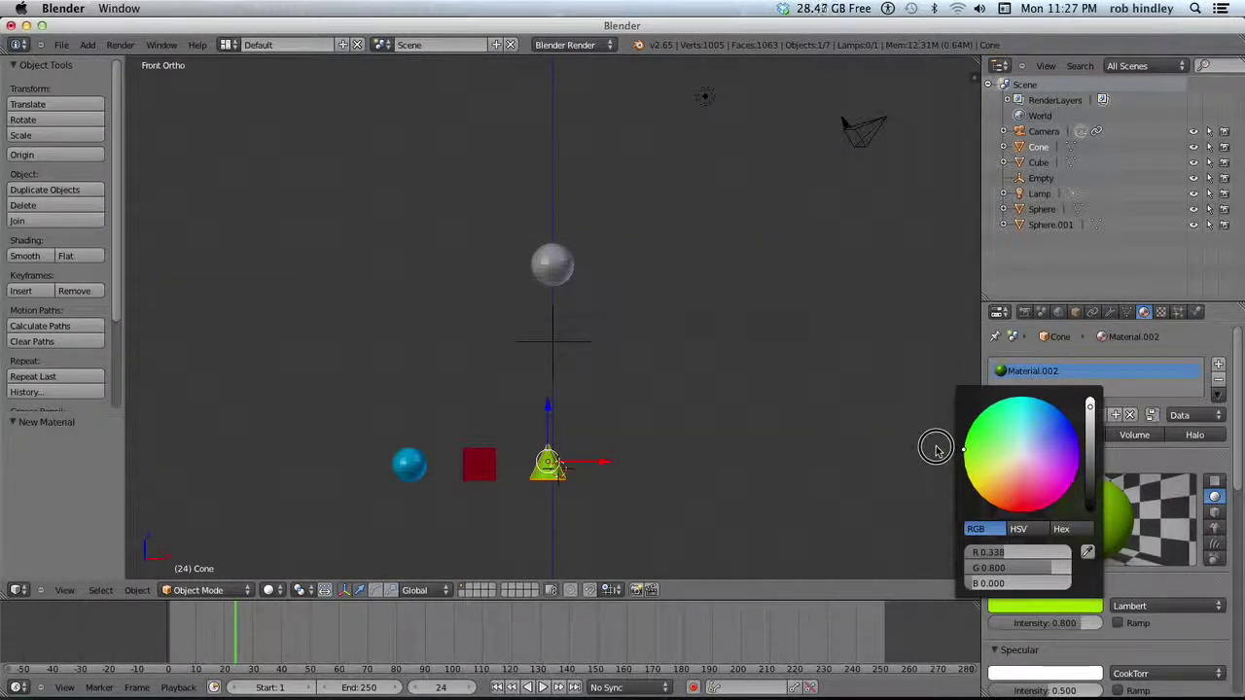
Select the blue sphere, red cube and green cone together and create a new group from them
right_click(423, 469)
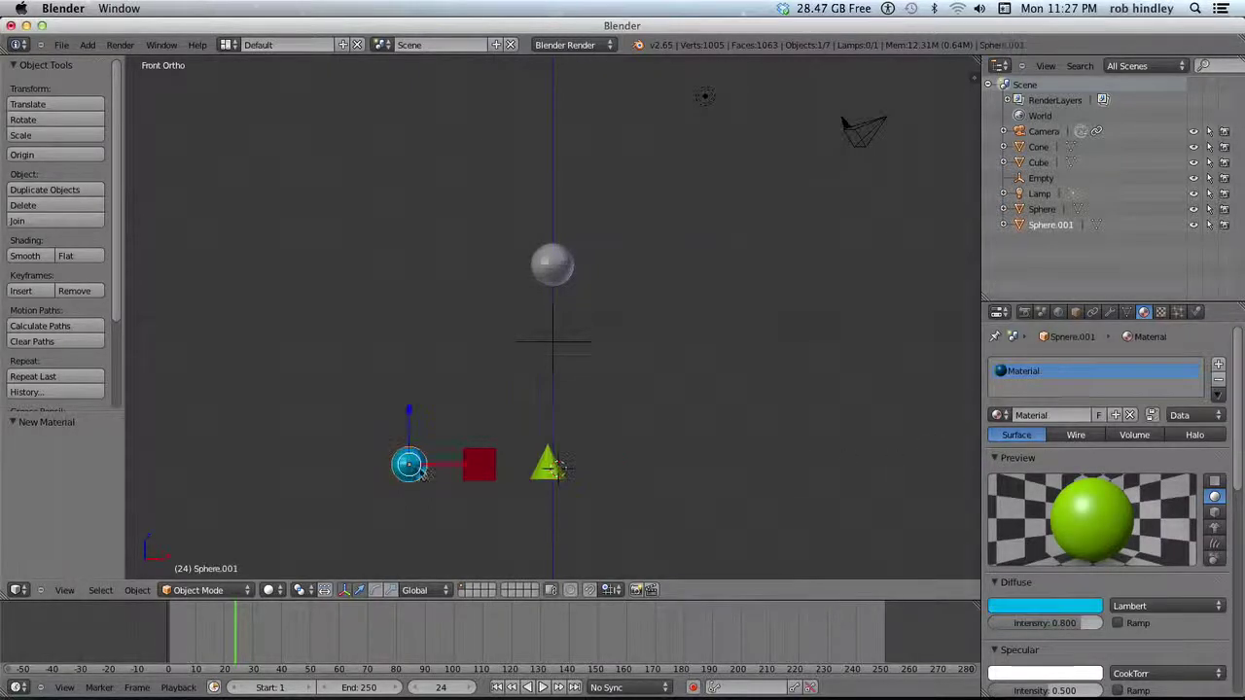
right_click(477, 473)
right_click(547, 469)
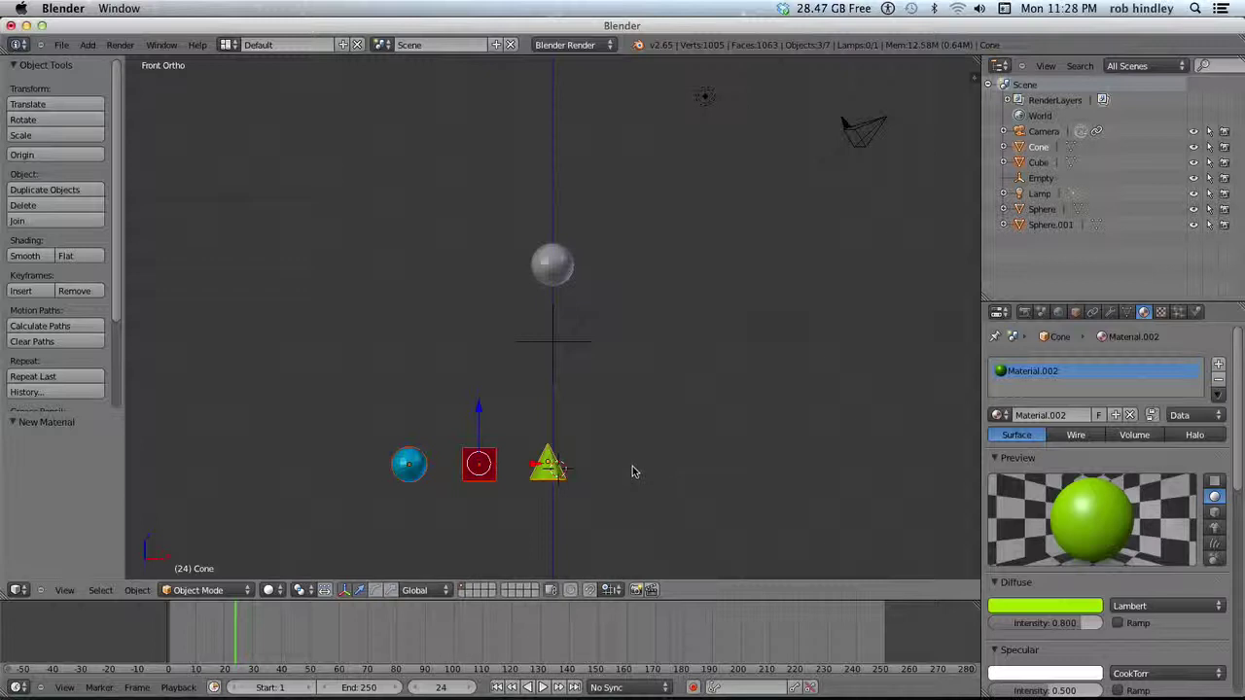
key("ctrl+g")
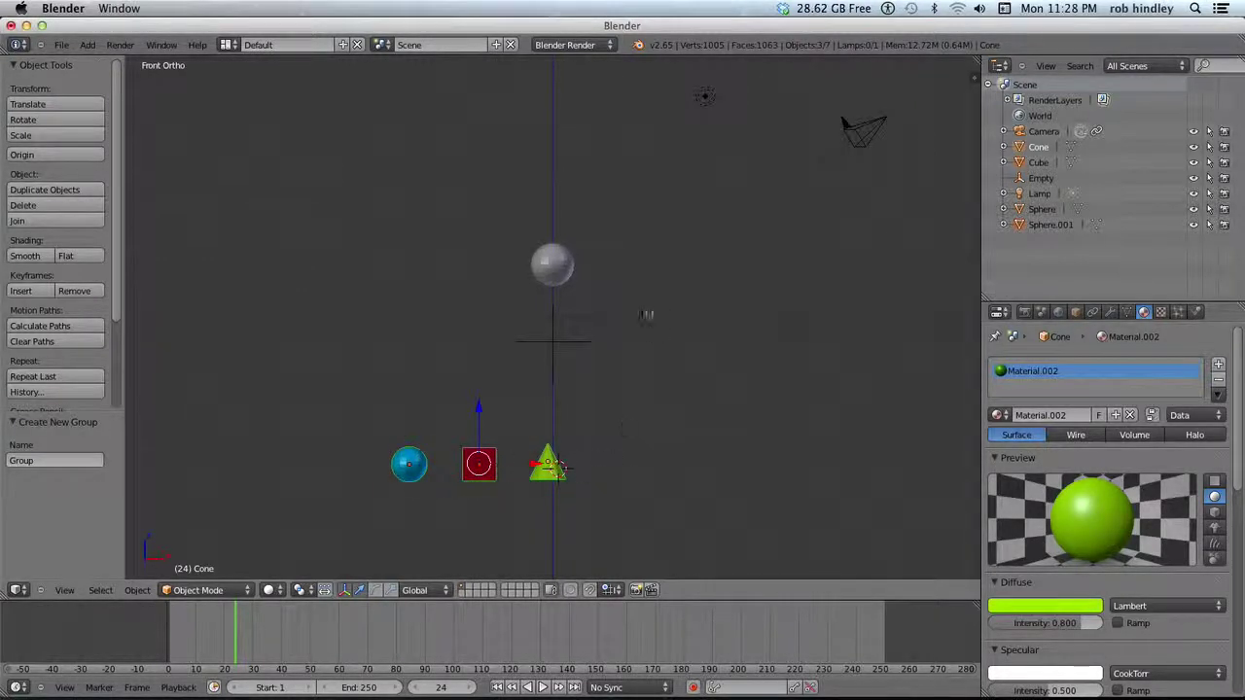
Add a new particle system to the upper grey sphere
right_click(554, 270)
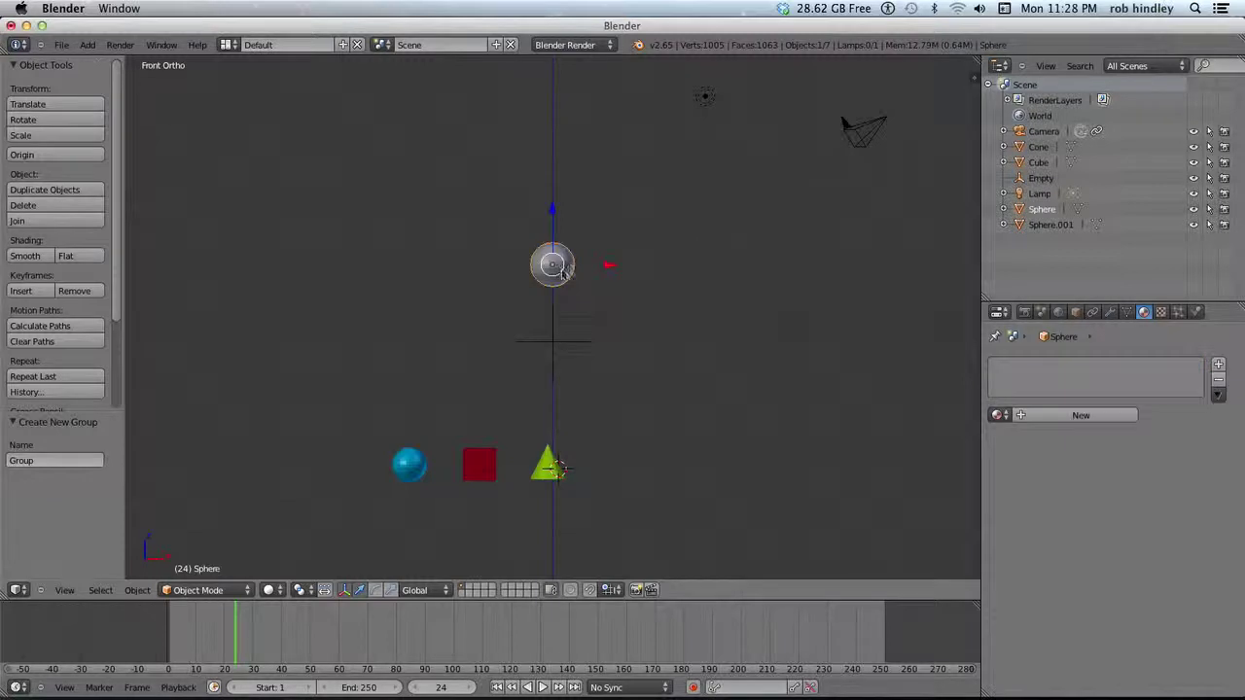
left_click(1178, 313)
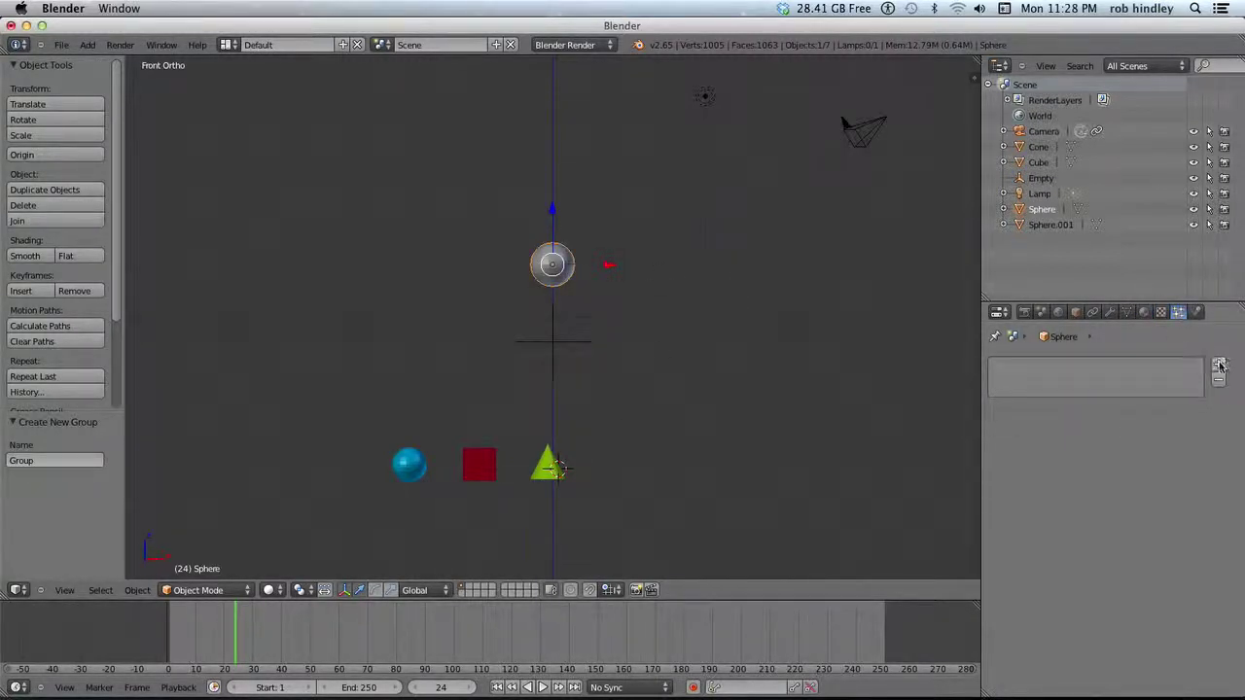
left_click(1219, 365)
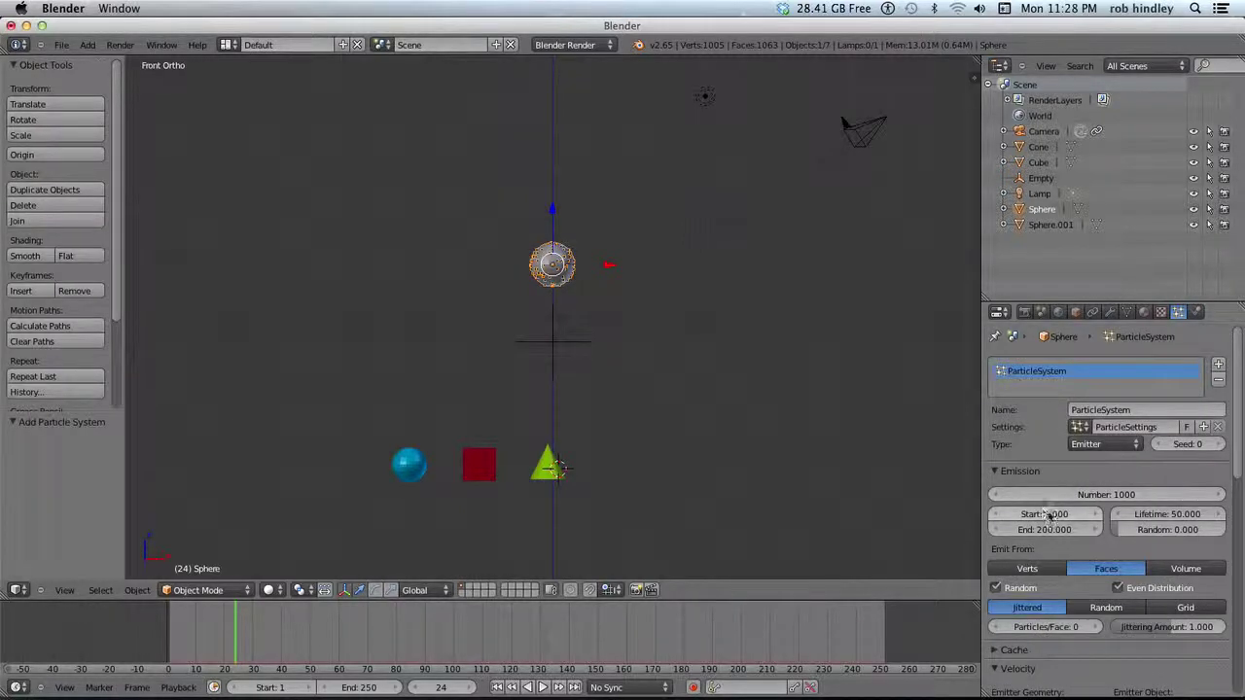
Set the particle emission to end at frame 40 and the particle lifetime to 250
left_click(1047, 533)
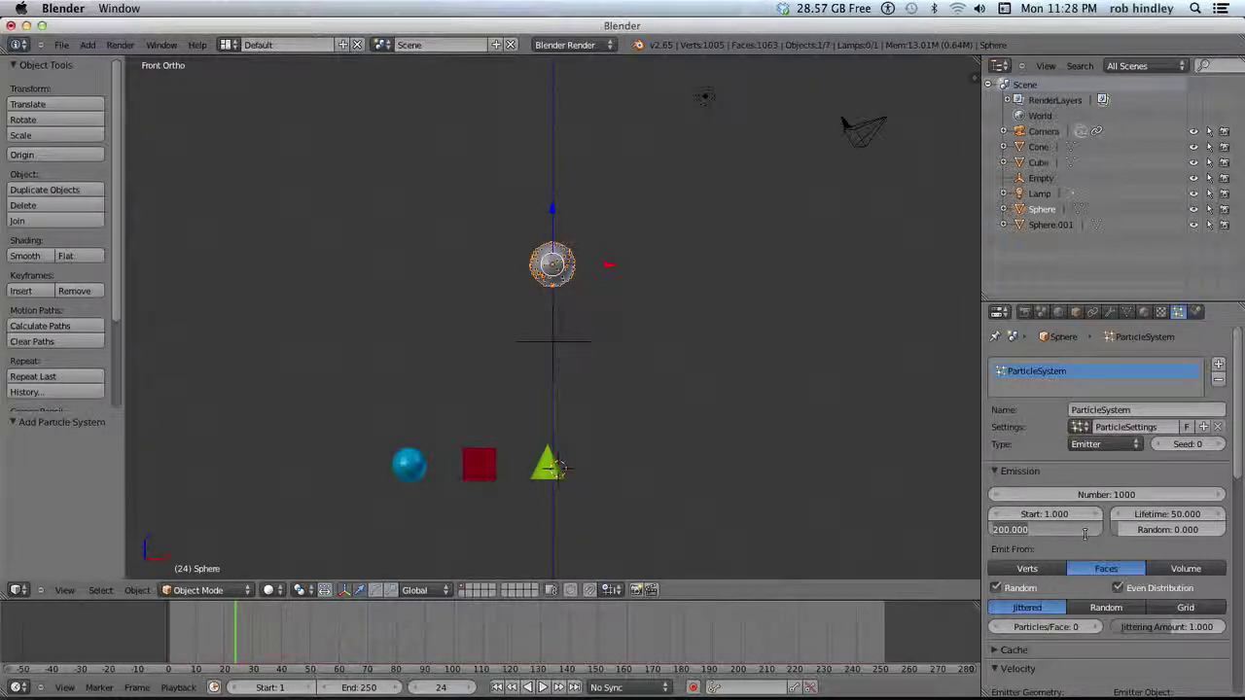
key("BackSpace")
key("Return")
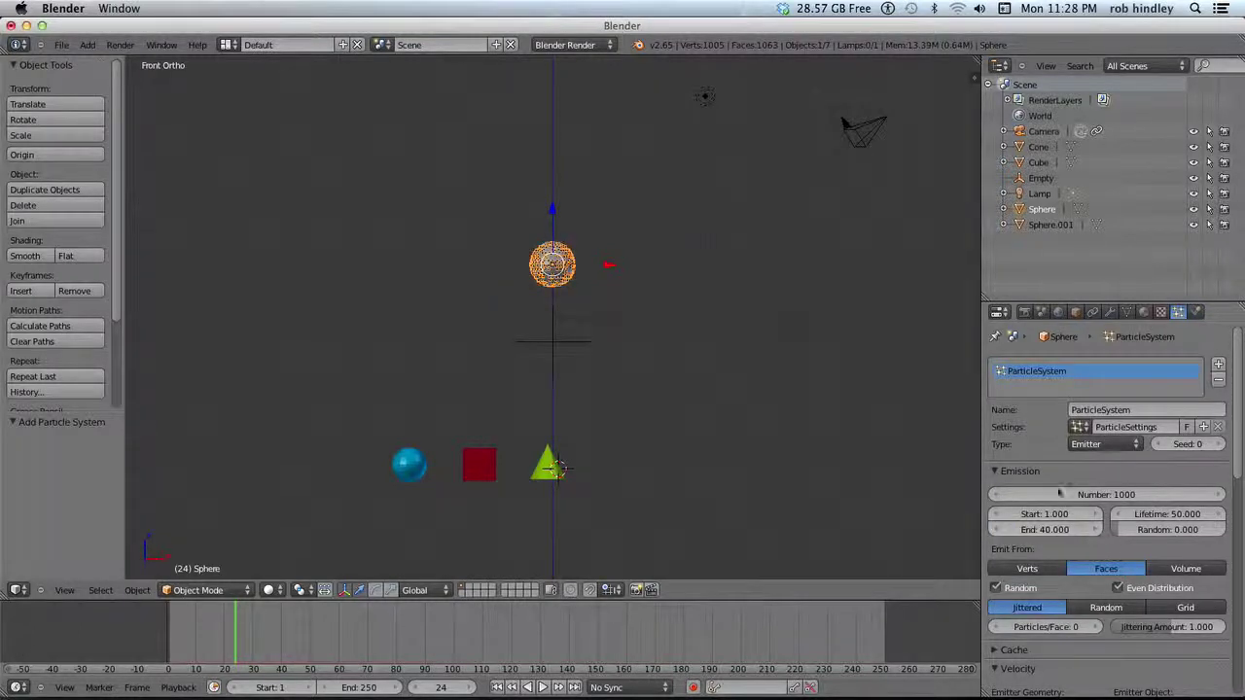
left_click(1181, 518)
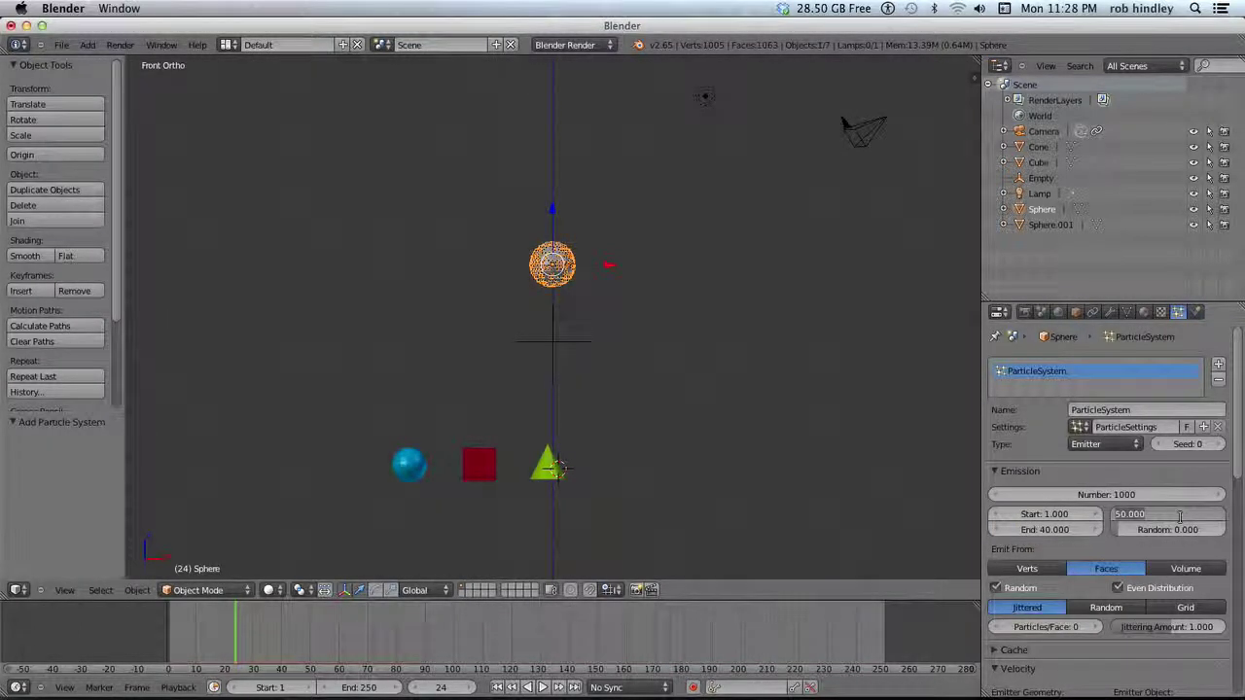
type("250")
key("Return")
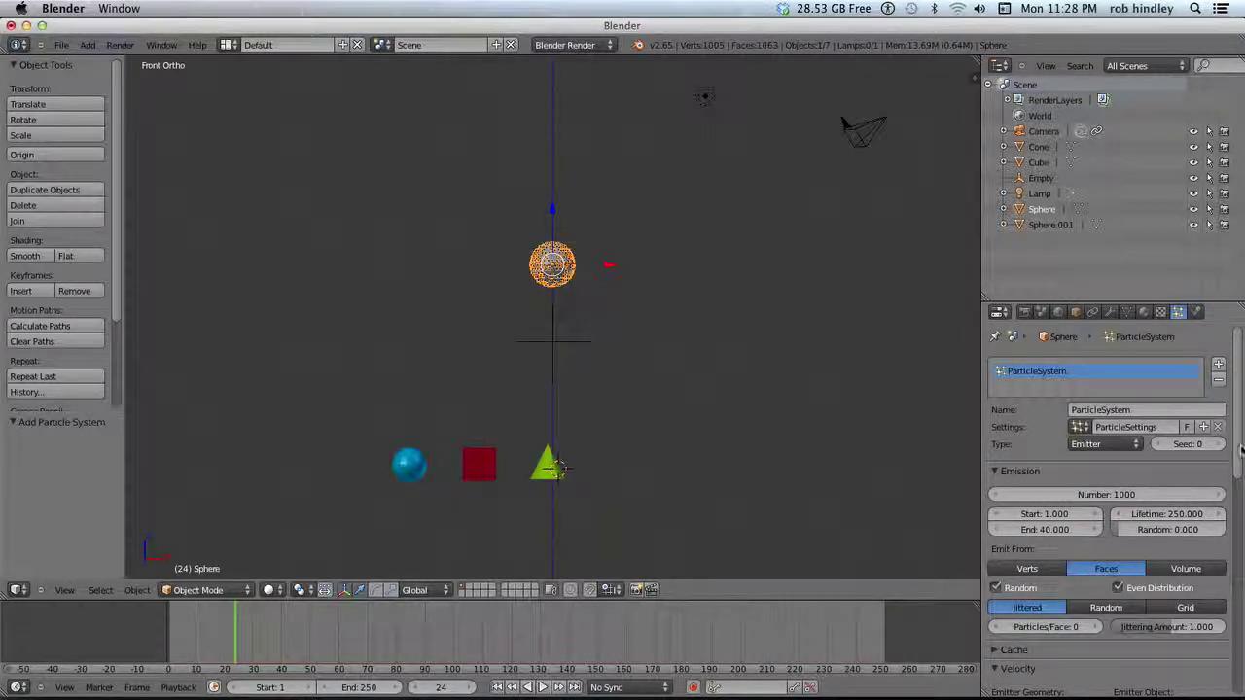
Render the particles as a group, using Group as the dupli group
scroll(1238, 457, "down", 7)
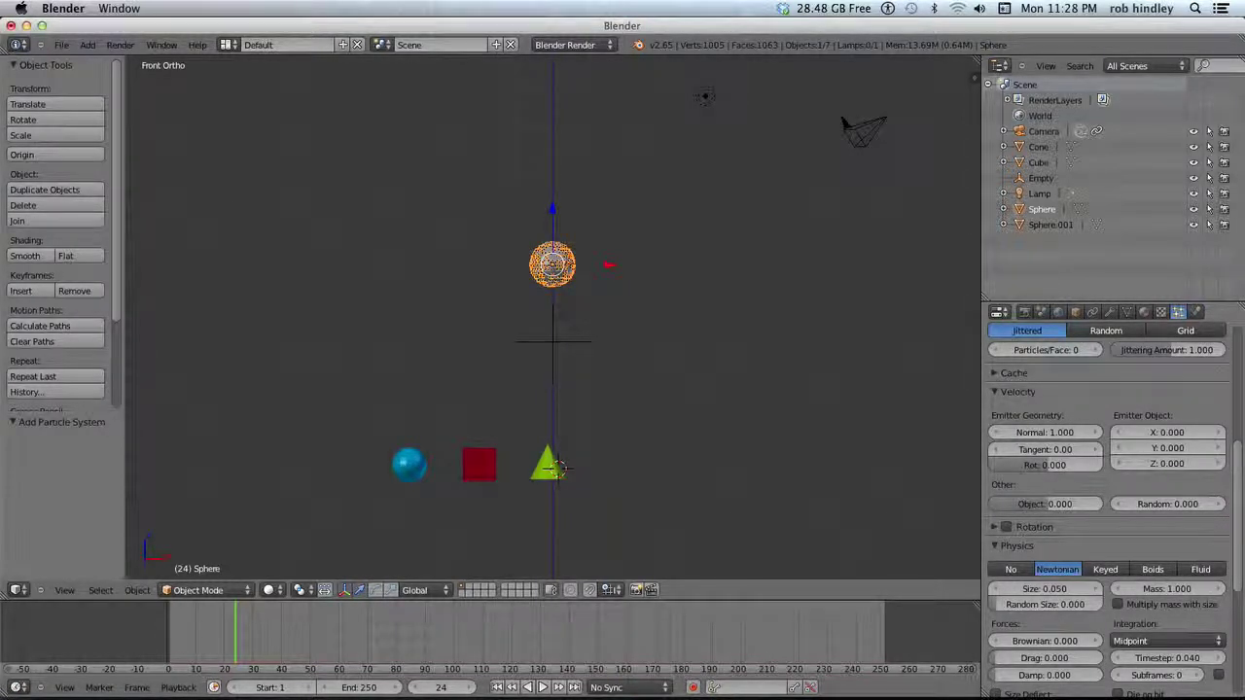
left_click_drag(1237, 551, 1238, 671)
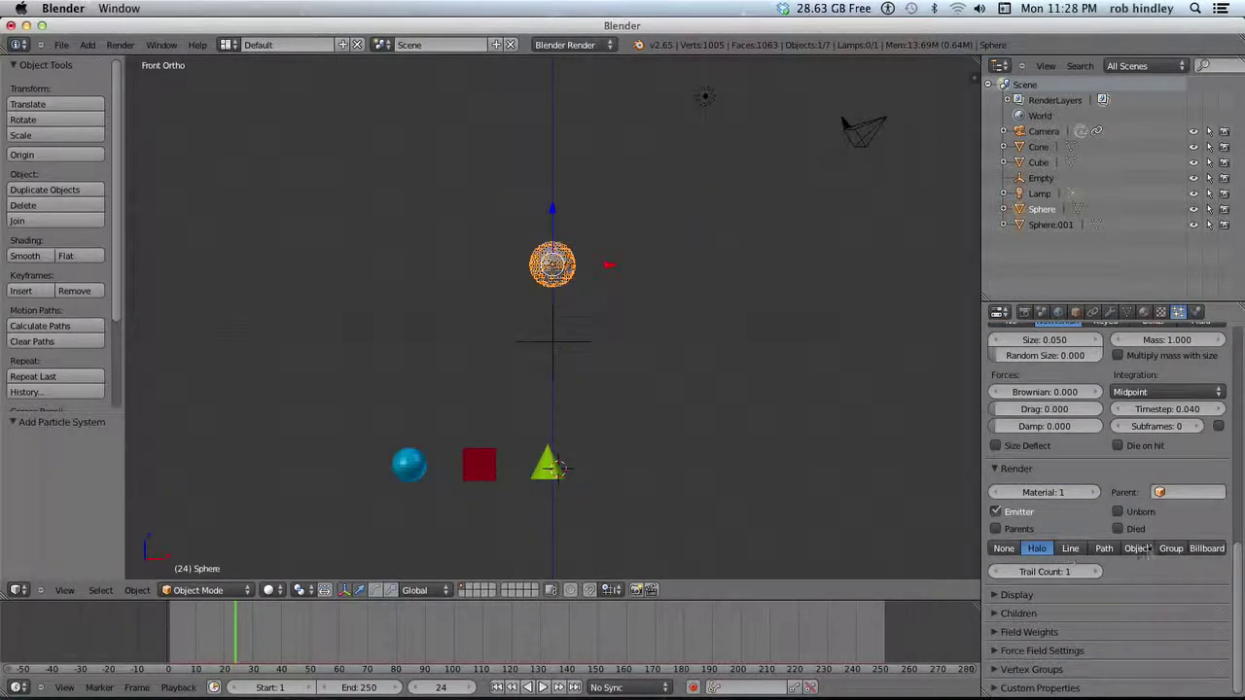
left_click(1170, 548)
left_click(1106, 568)
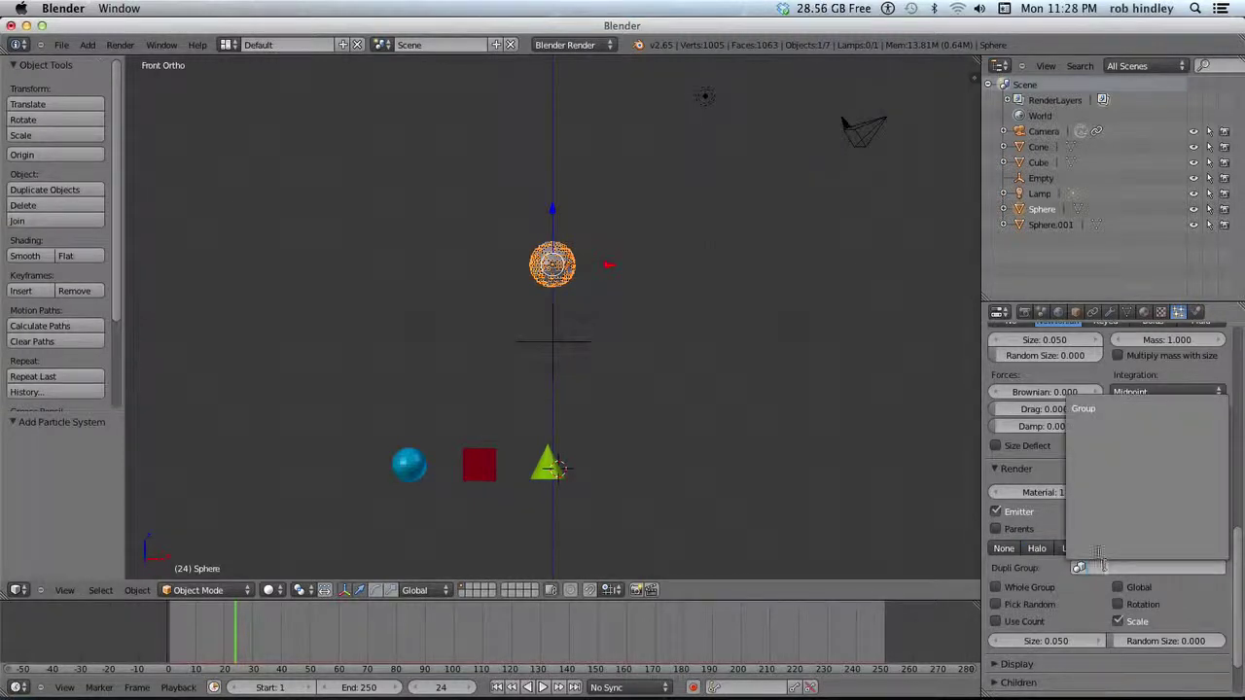
left_click(1082, 408)
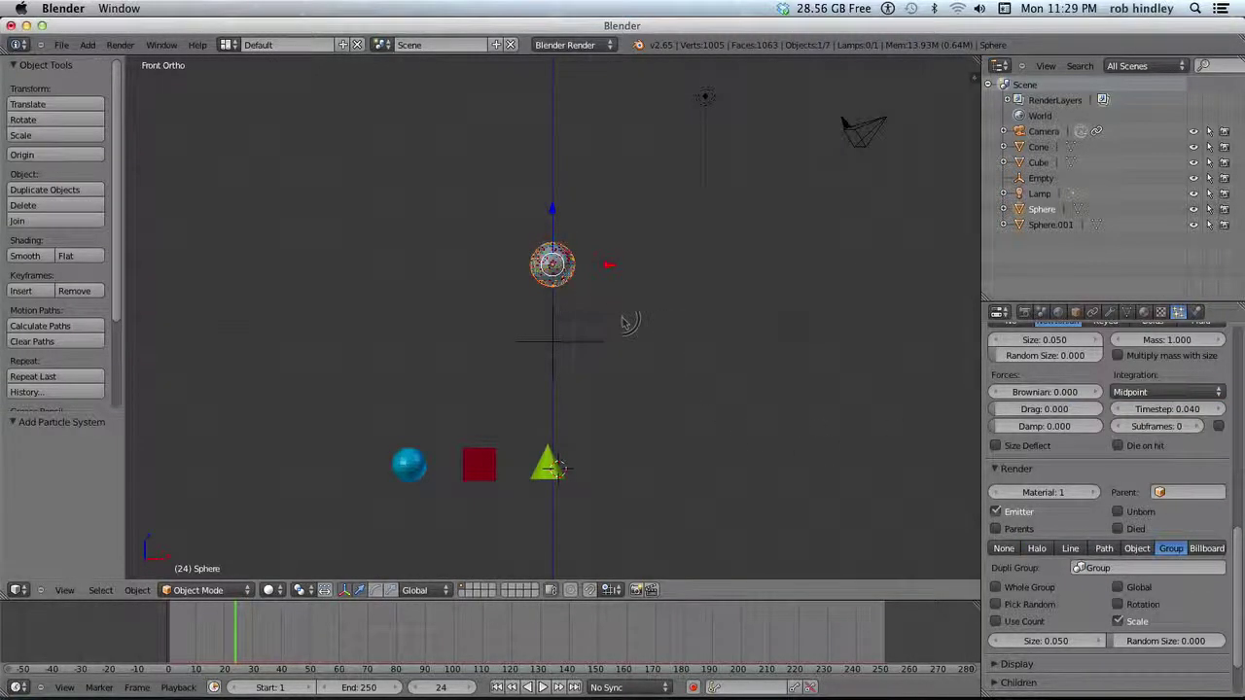
Show the scene through the camera and set the particle system's gravity field weight to 0
scroll(628, 323, "down", 3)
scroll(600, 189, "up", 7)
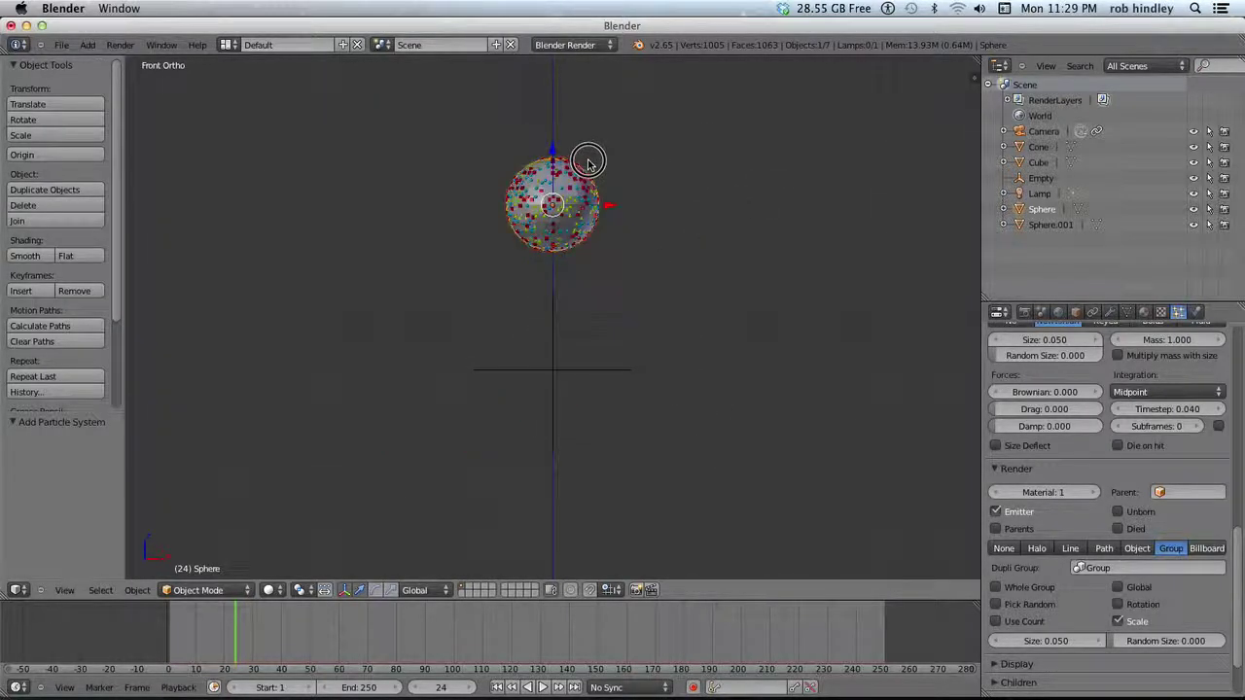
scroll(593, 189, "up", 5)
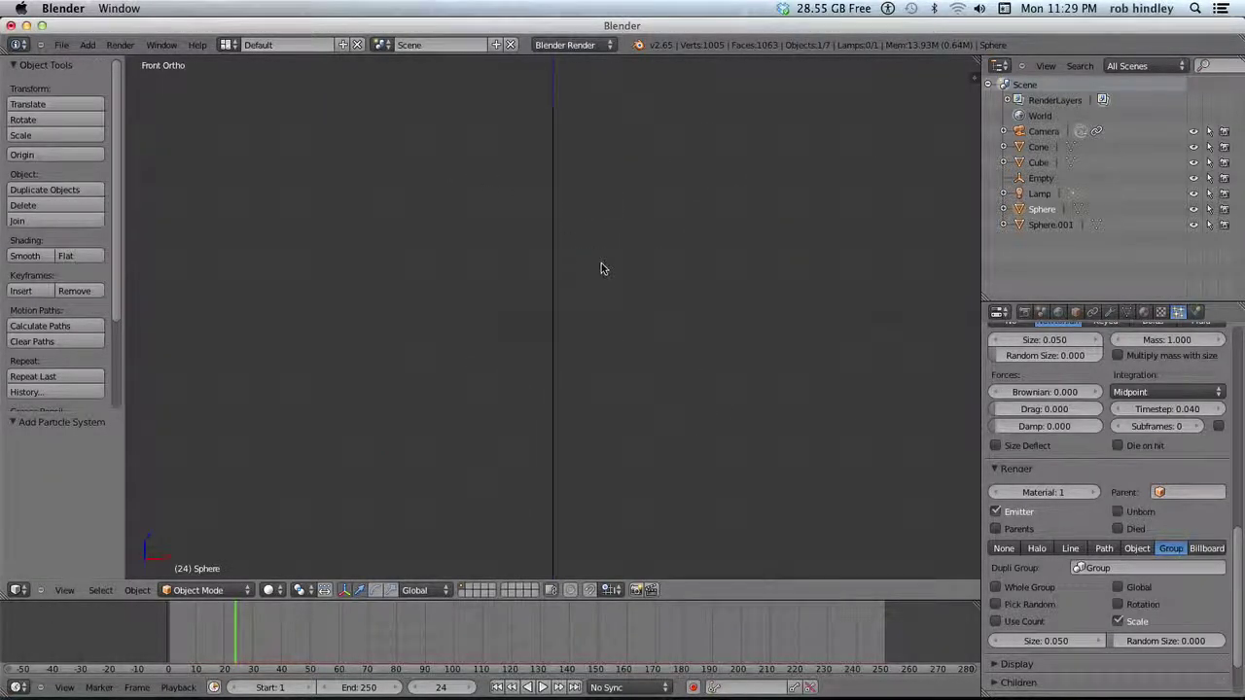
key("KP_0")
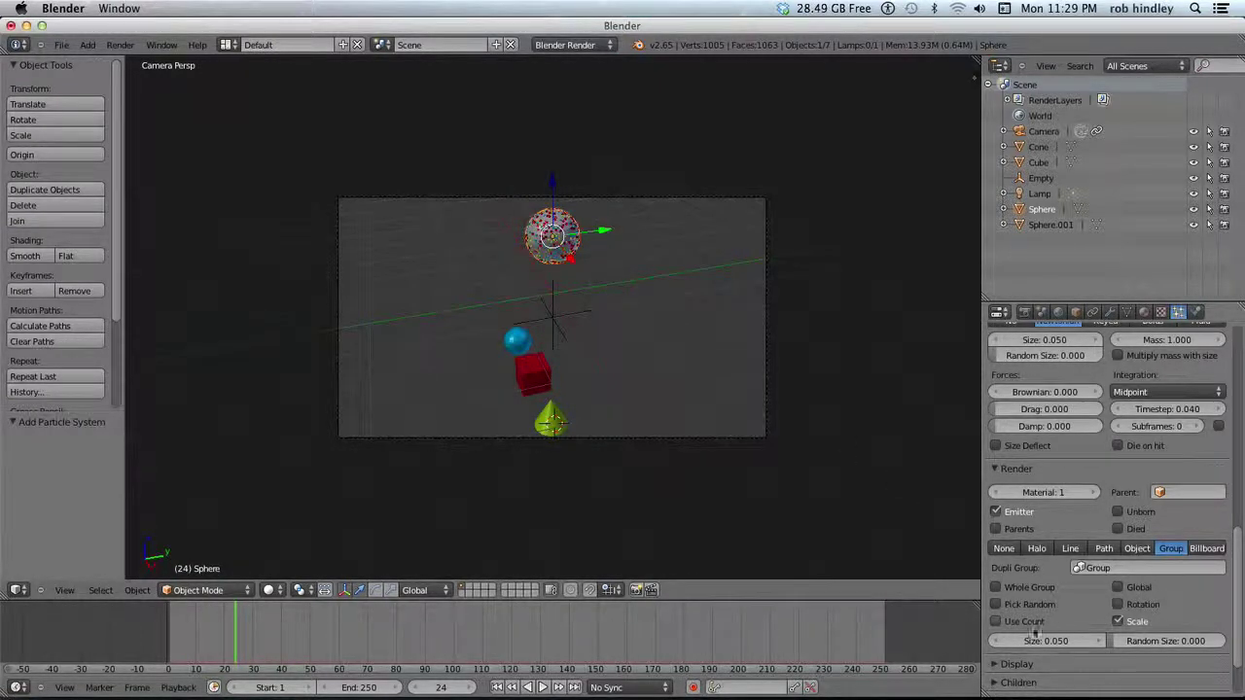
scroll(1227, 578, "down", 3)
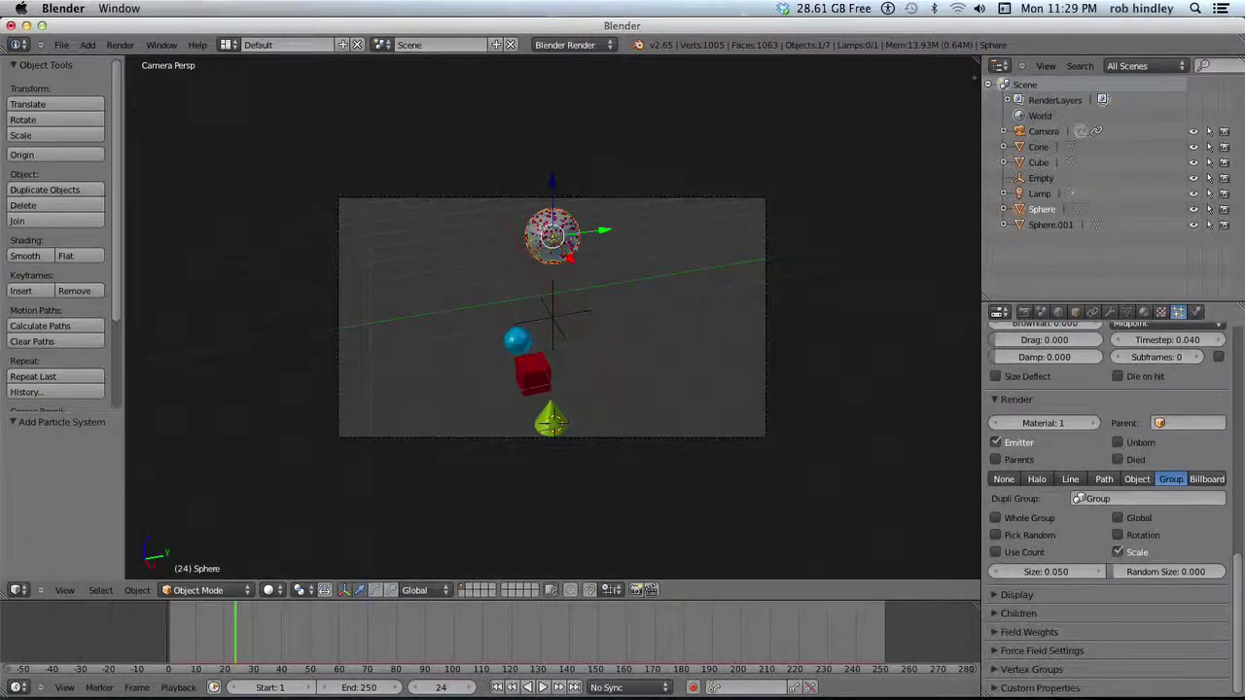
left_click(1016, 632)
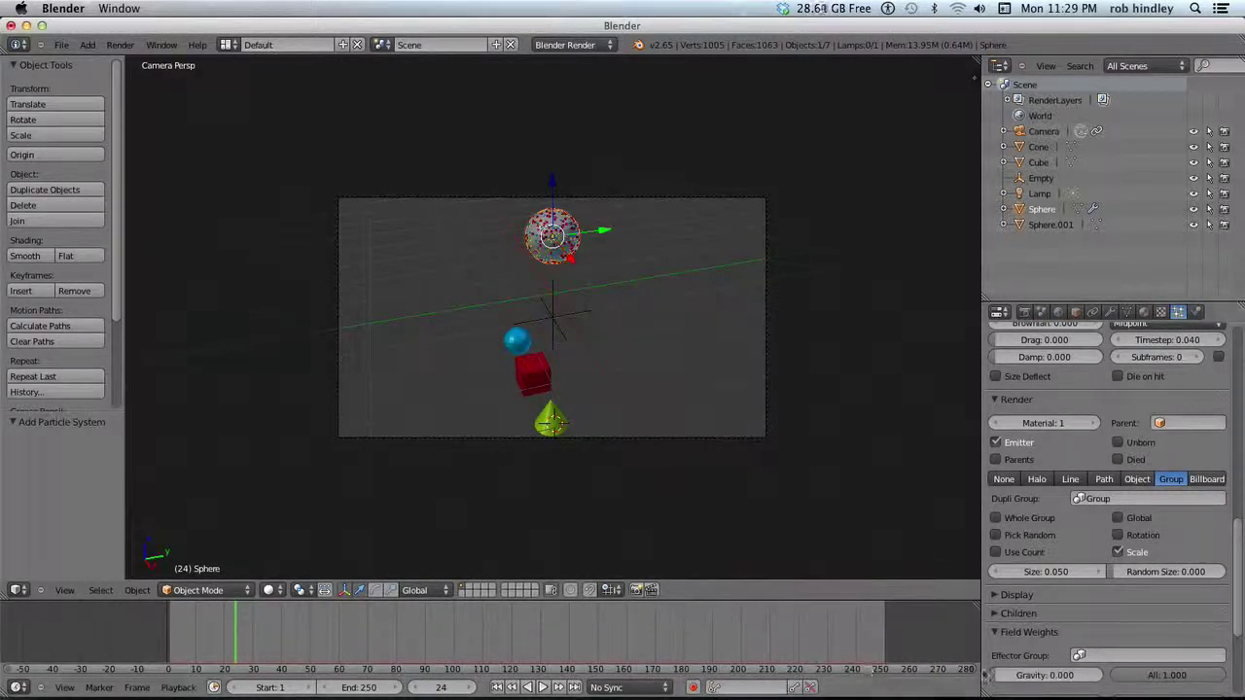
key("BackSpace")
left_click(993, 633)
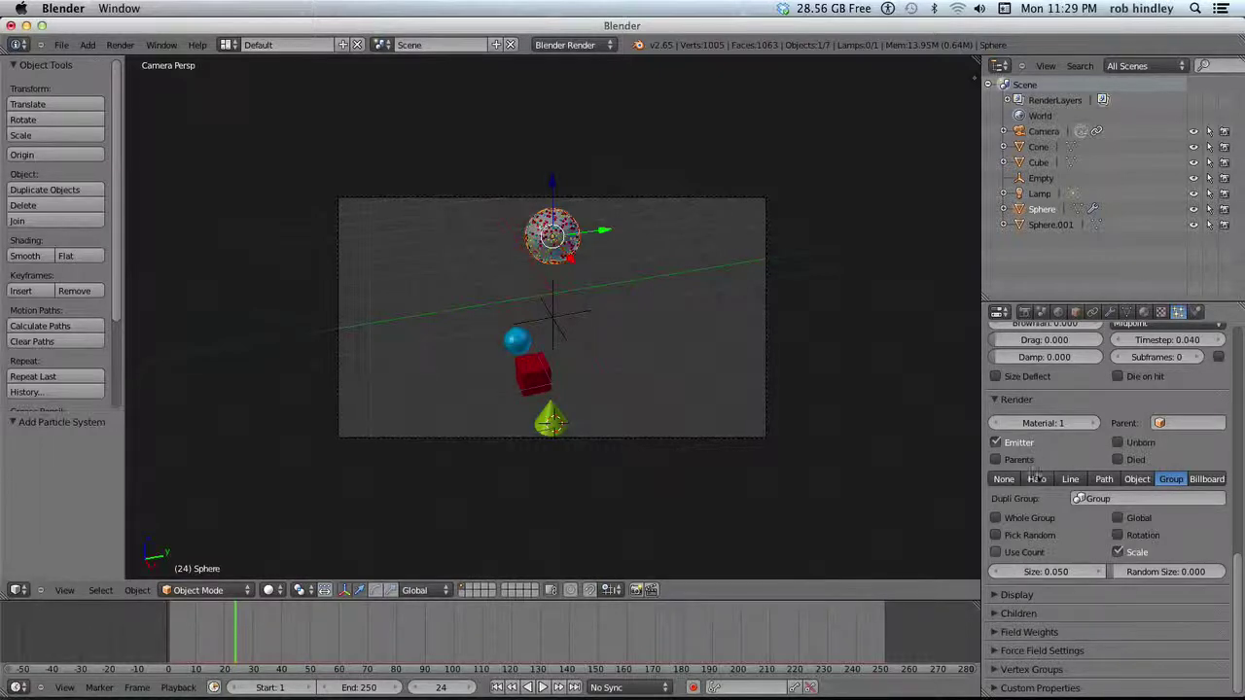
Turn off rendering of the emitter sphere and collapse the Velocity and Render settings
left_click_drag(1233, 550, 1233, 524)
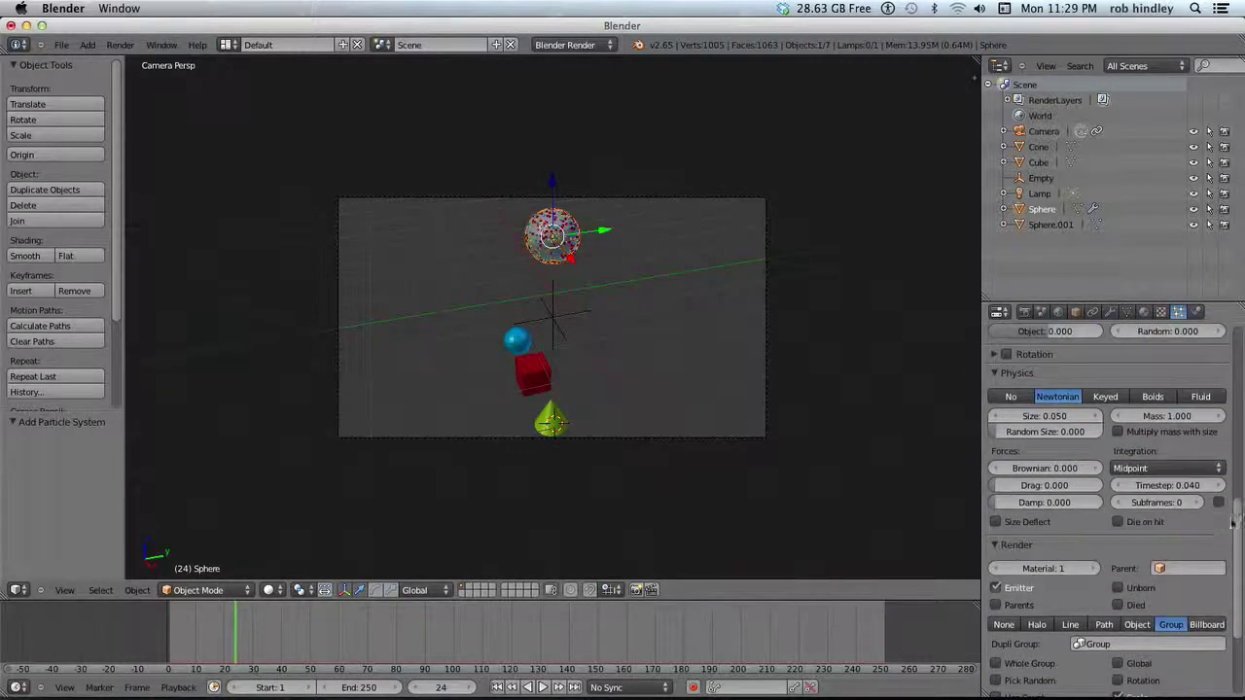
left_click(995, 589)
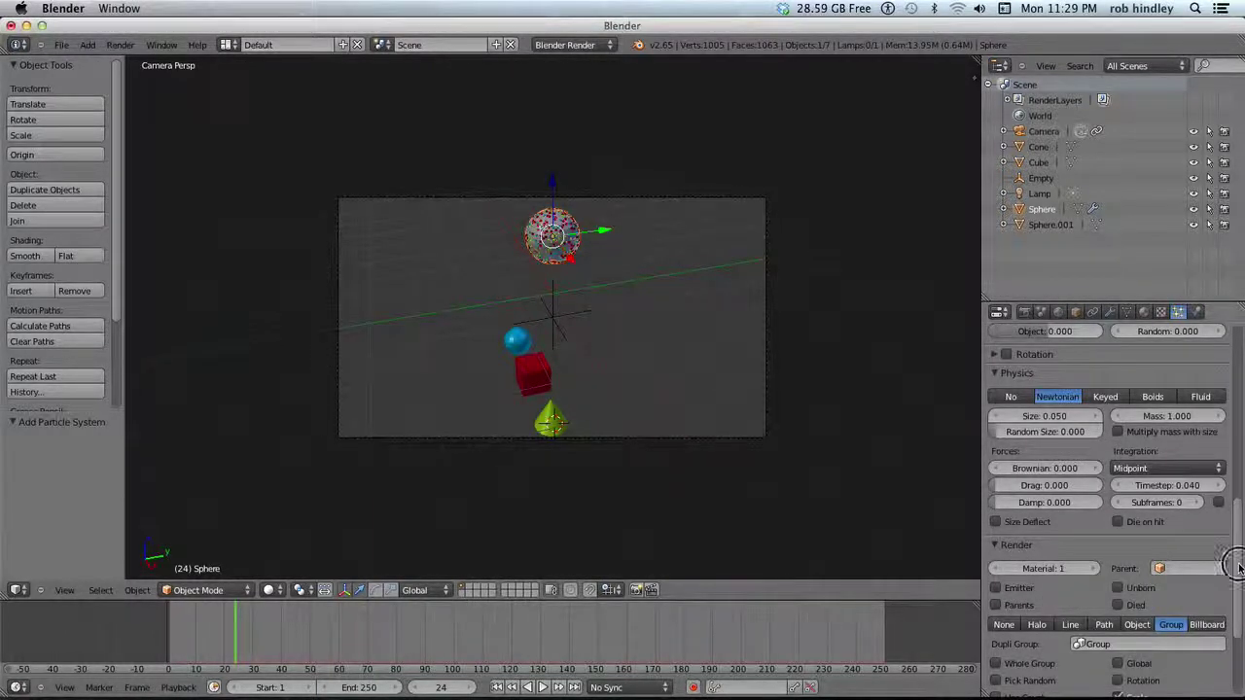
left_click_drag(1237, 567, 1238, 518)
left_click(993, 346)
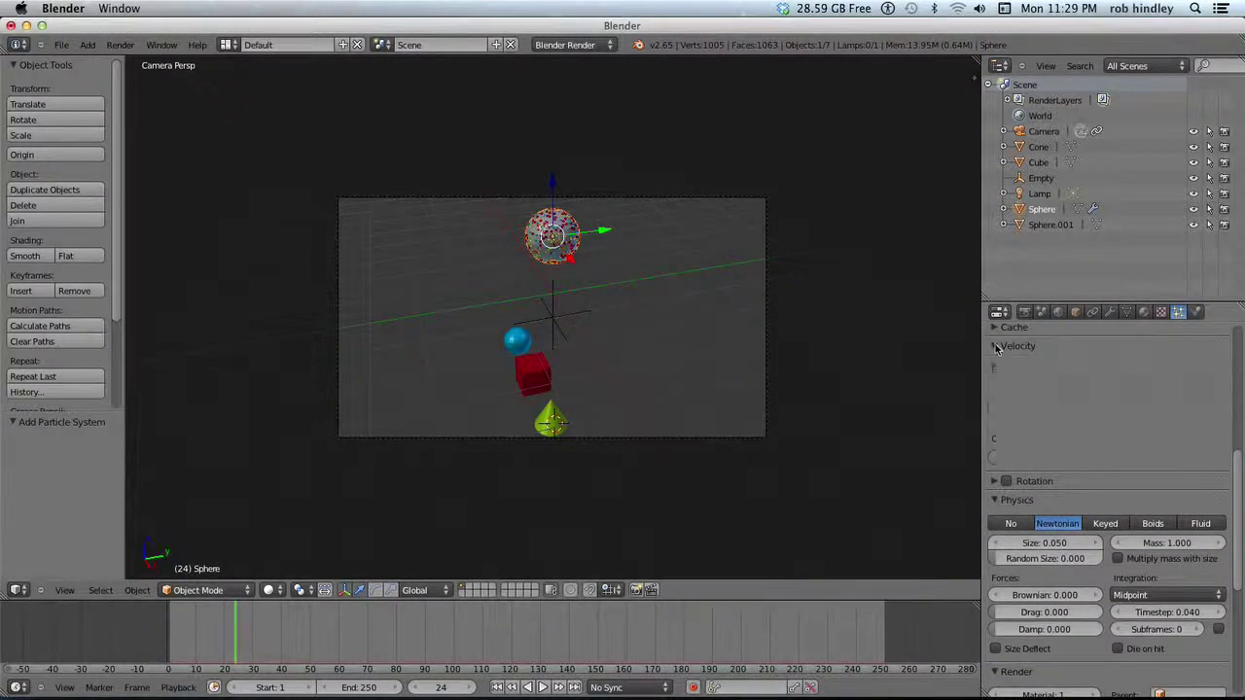
left_click(994, 555)
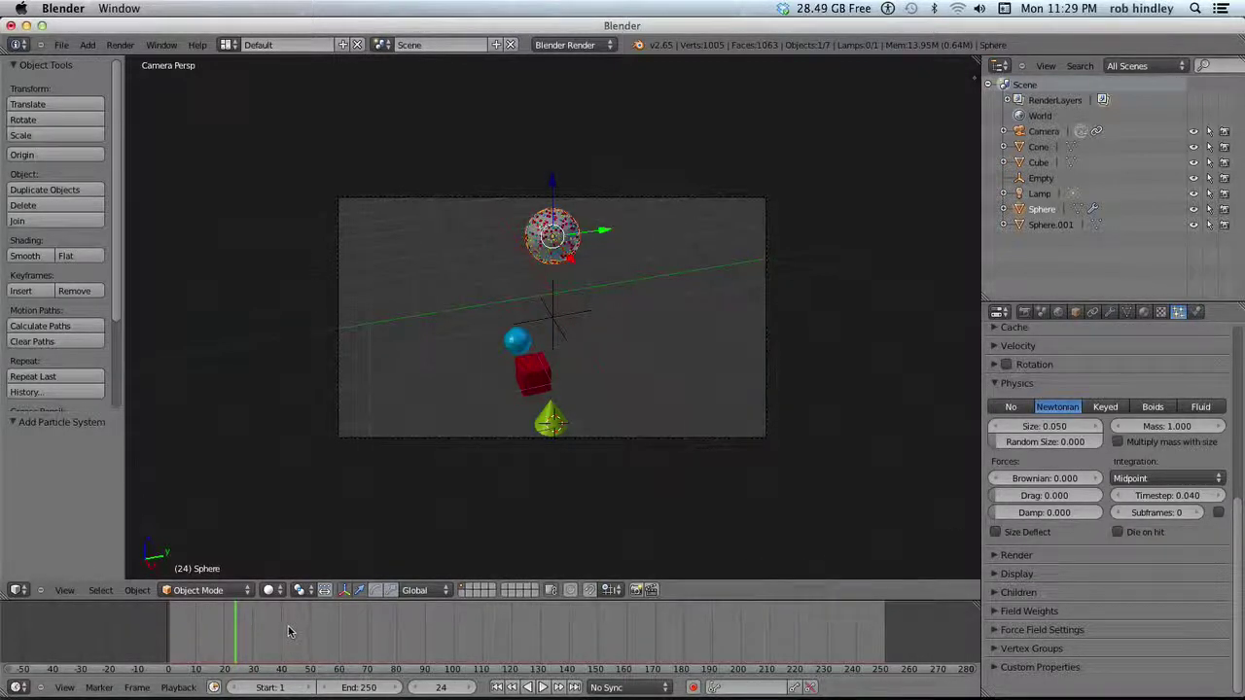
Go to frame 40 and insert a keyframe on the particle physics Timestep at its current value
left_click_drag(243, 631, 279, 633)
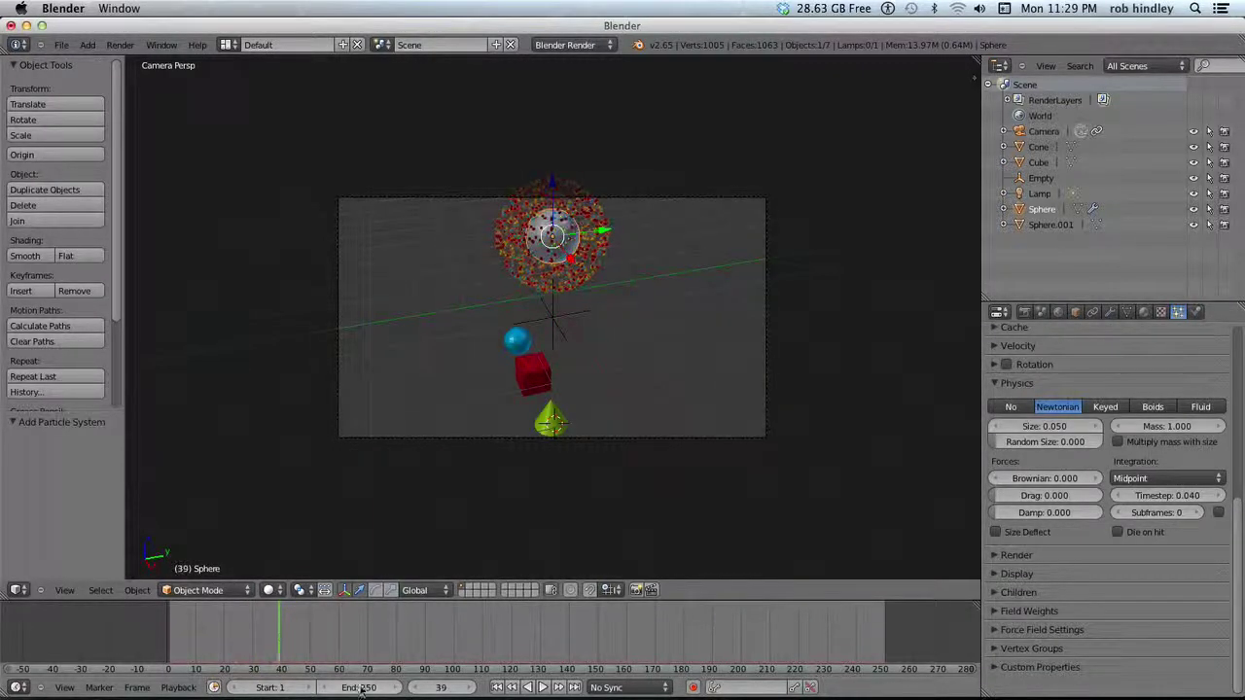
left_click(443, 688)
type("40")
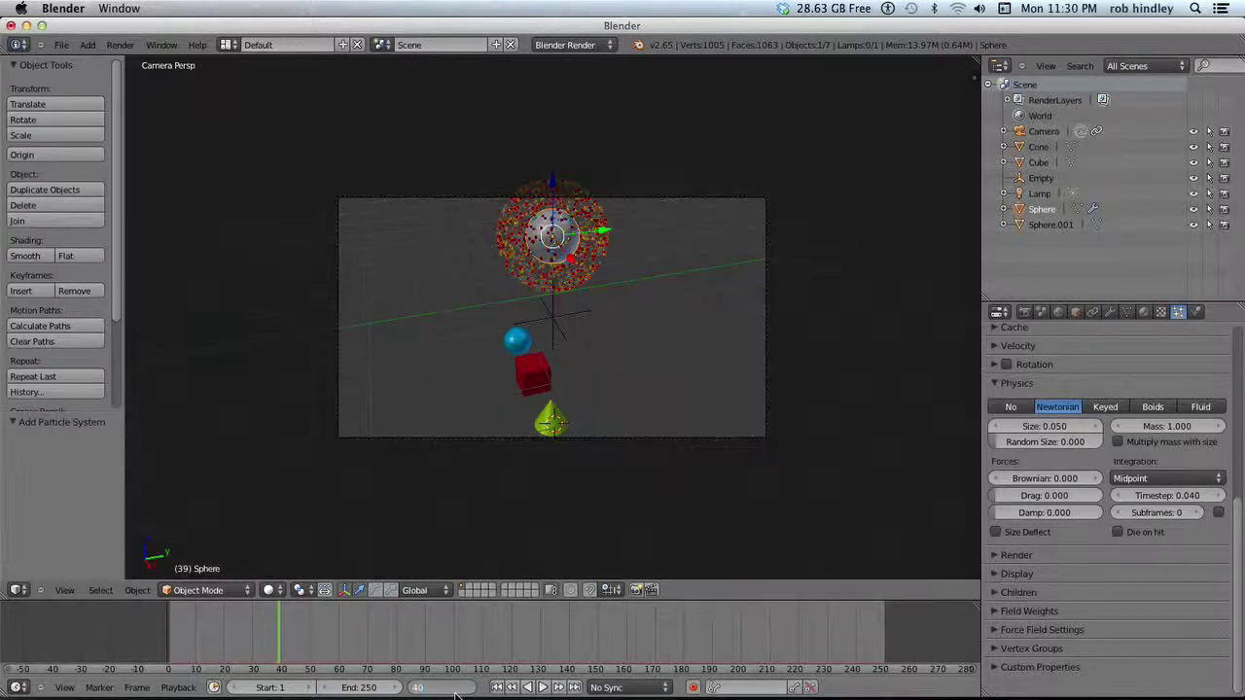
key("Return")
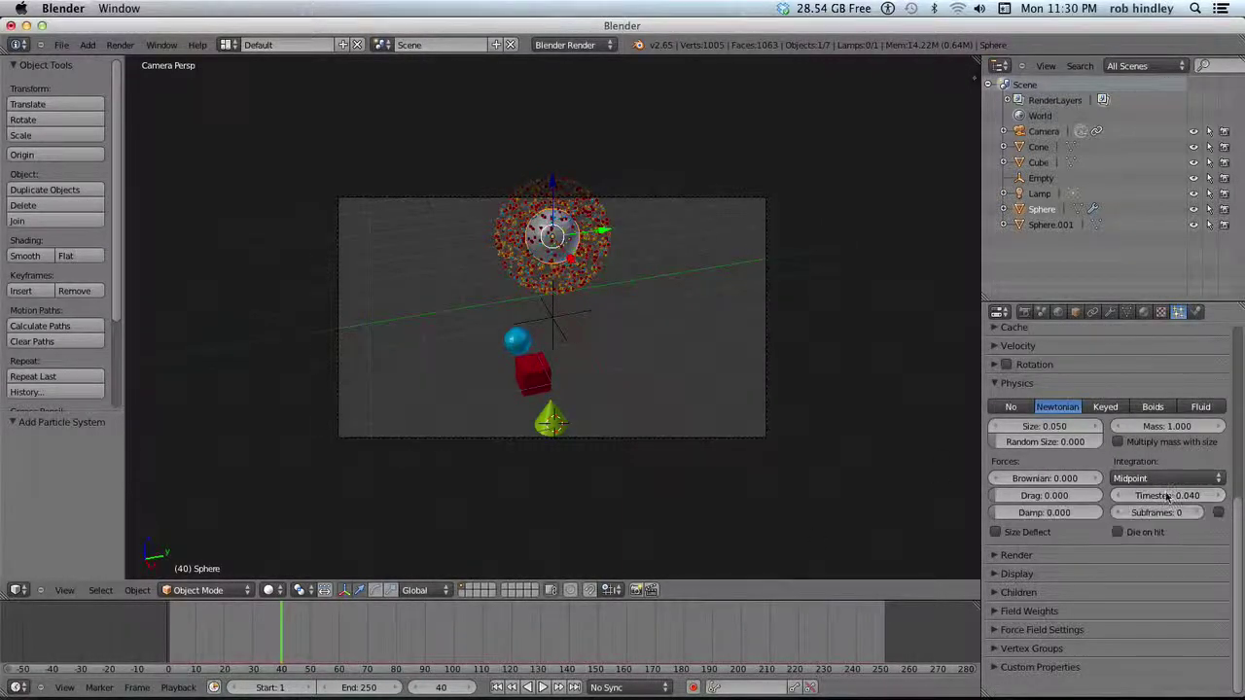
key("i")
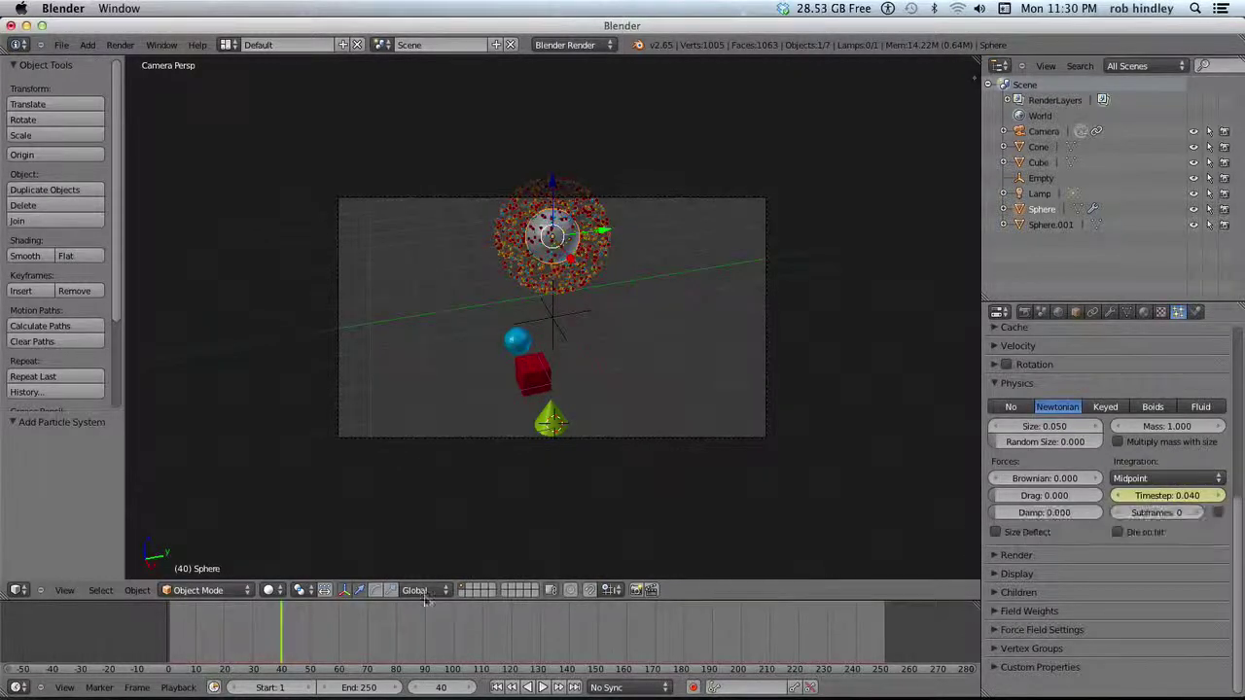
At frame 60, set the particle Timestep to 0.002 and keyframe it
left_click(443, 689)
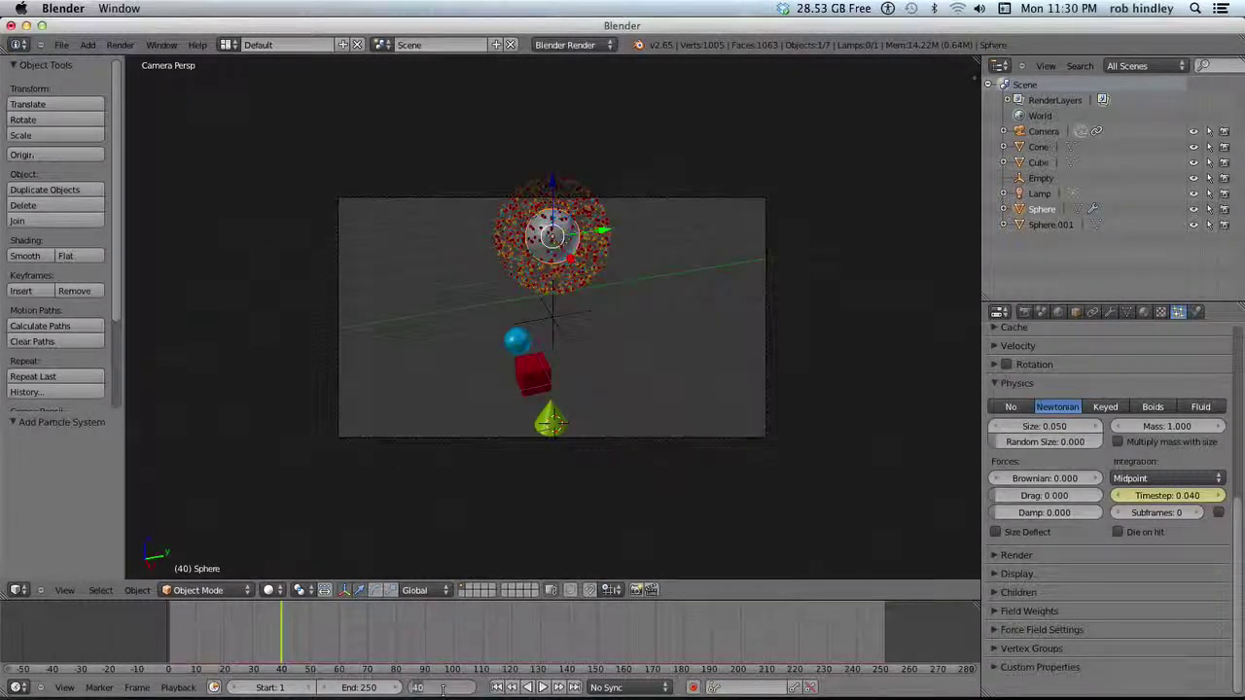
type("60")
key("Return")
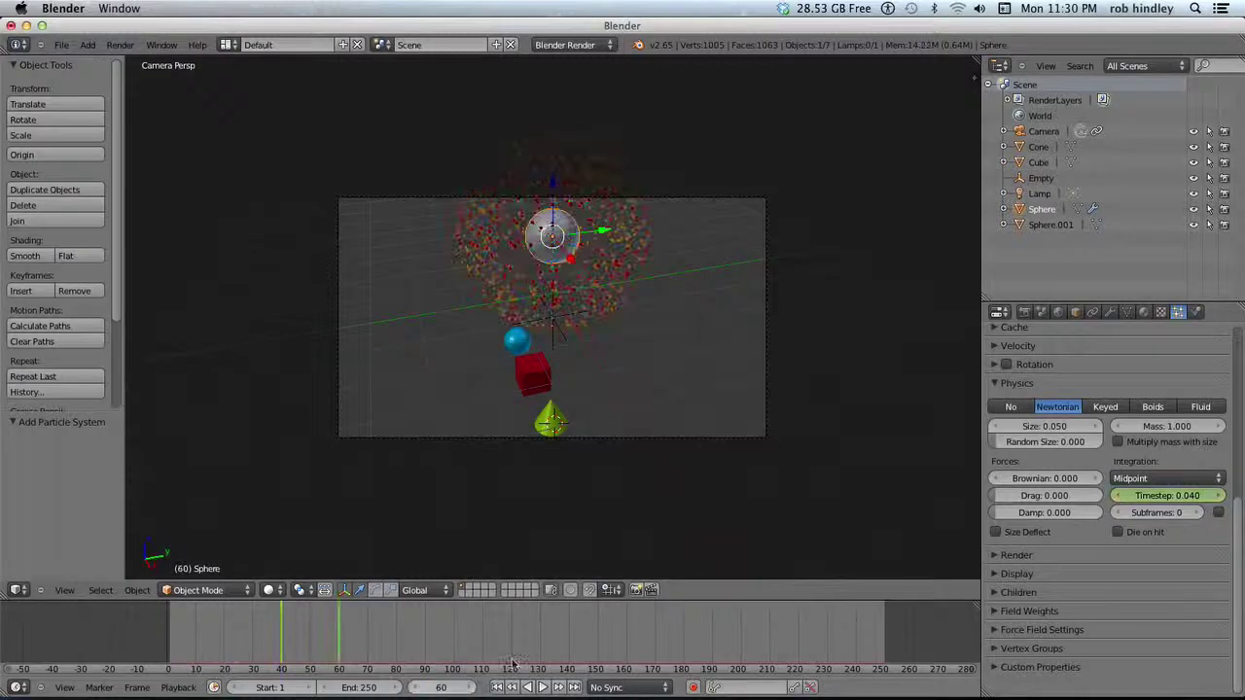
left_click(1160, 496)
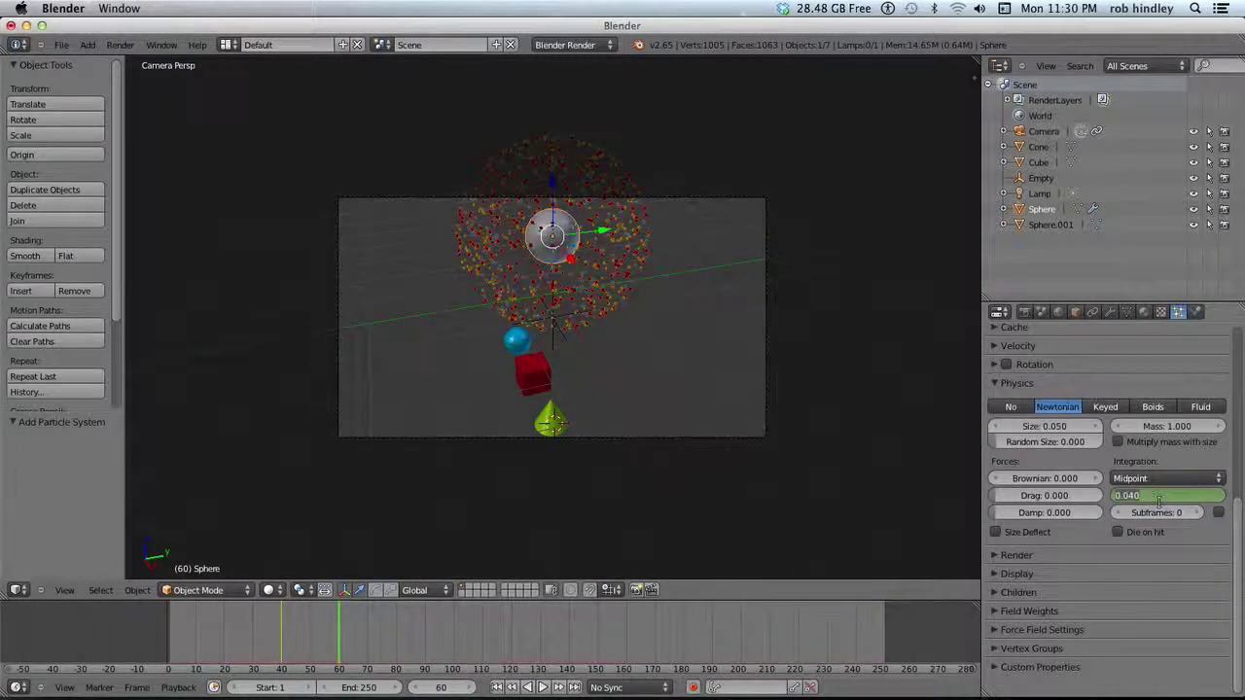
key("BackSpace")
type("0")
type(".002")
key("Return")
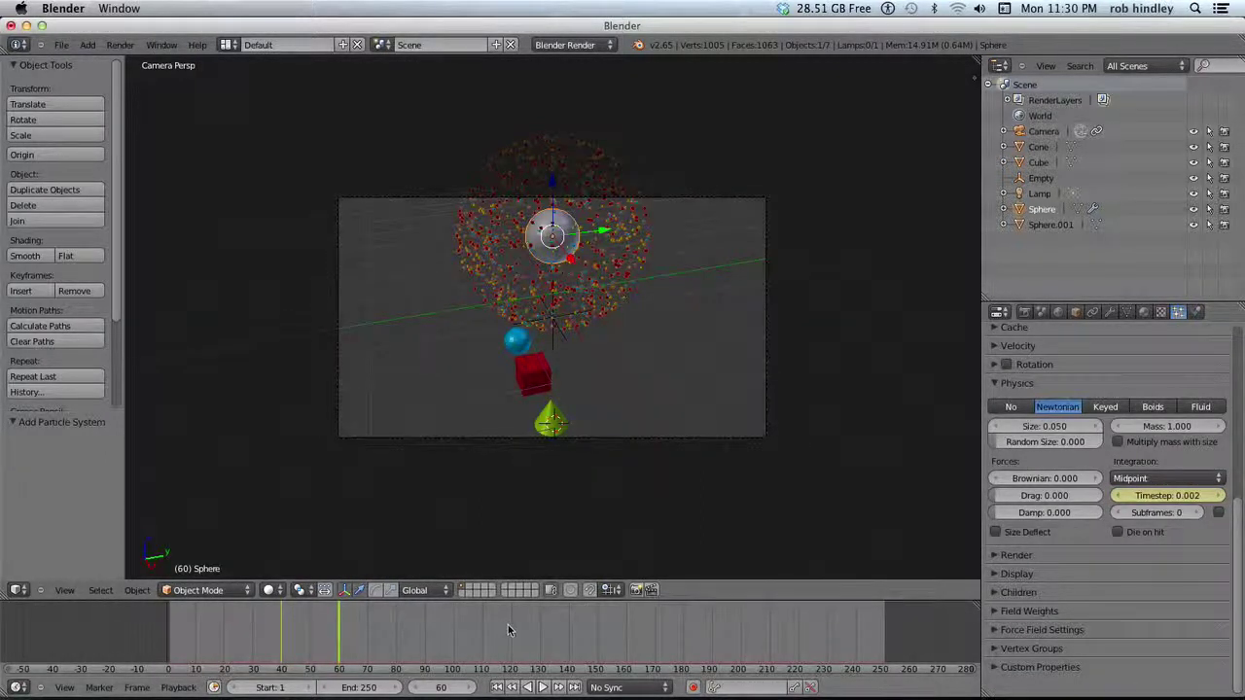
Go to frame 140 and keyframe the particle Timestep at its current value
left_click(571, 642)
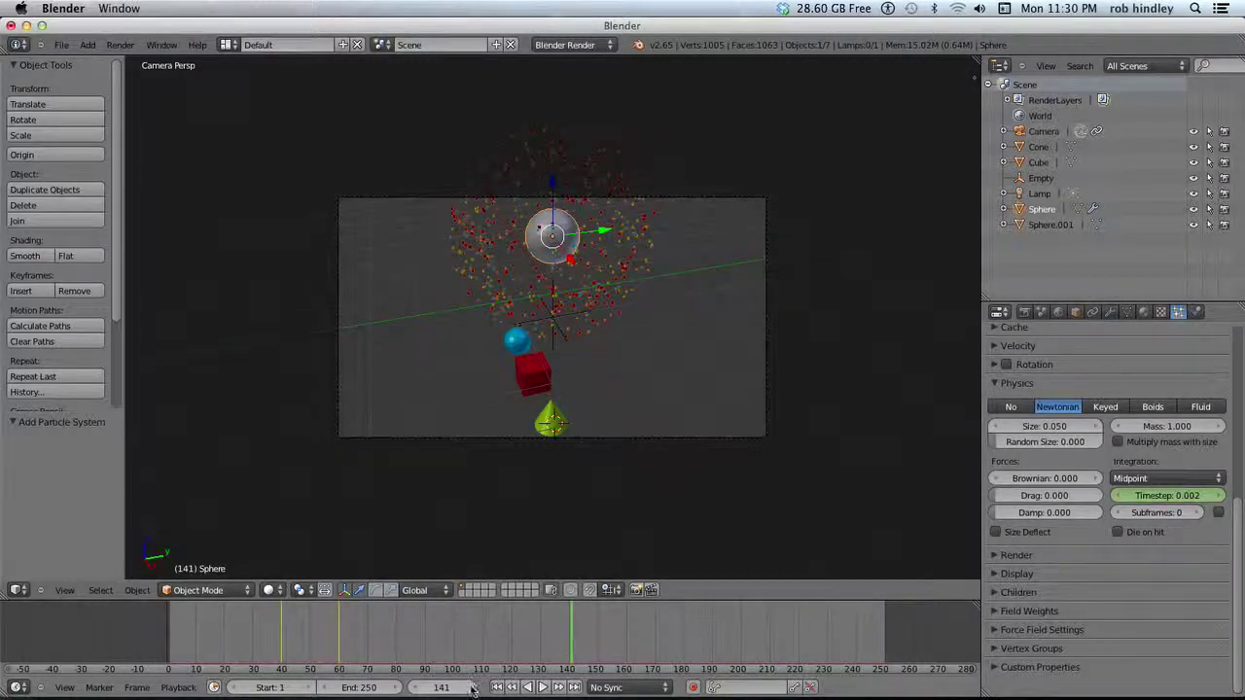
left_click(414, 689)
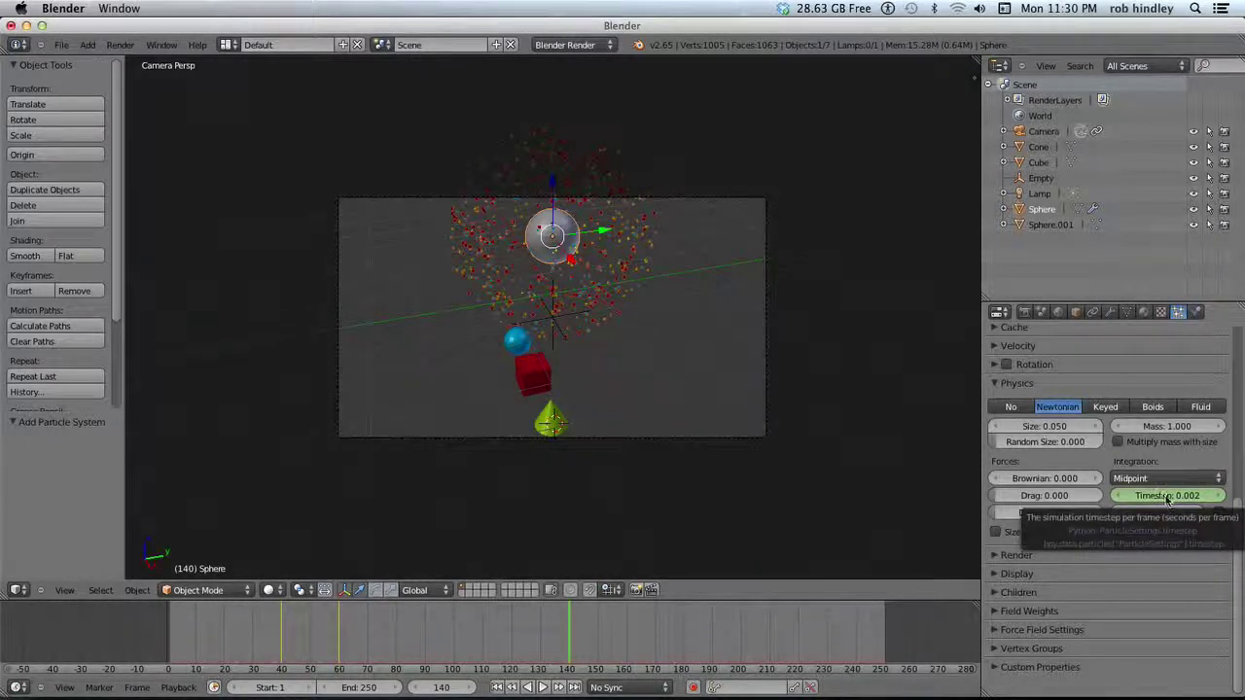
key("i")
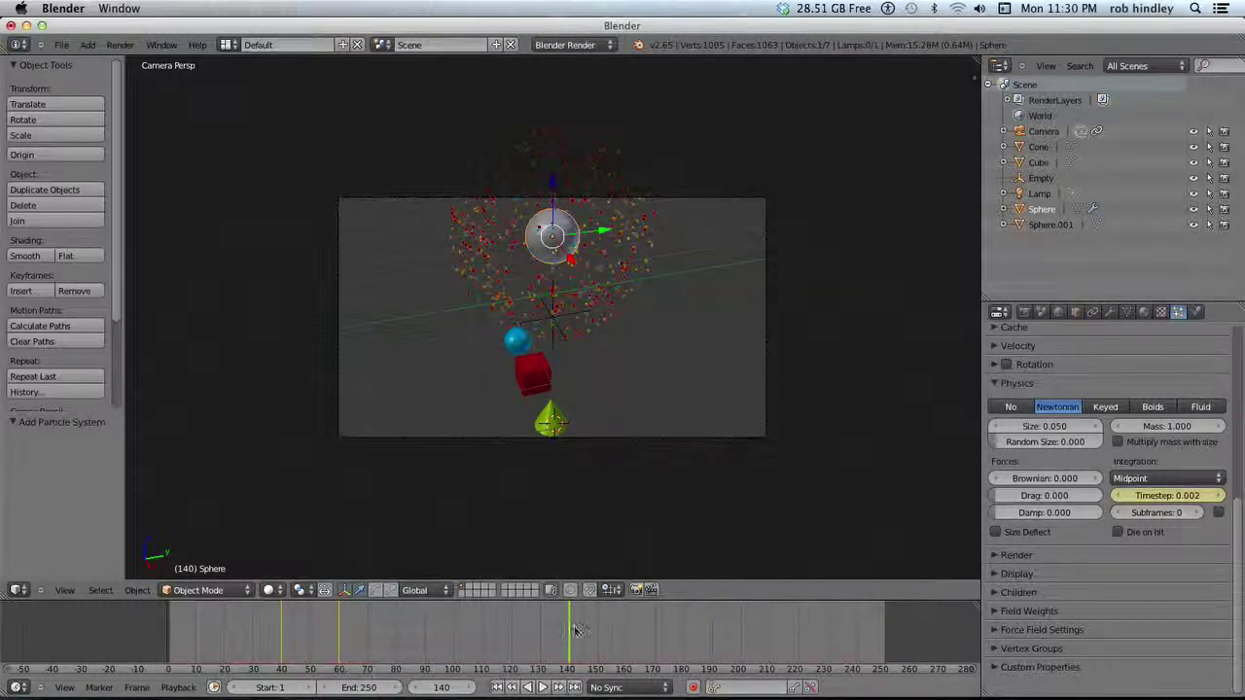
Go to frame 160 and set the particle Timestep to 0.1
left_click(628, 637)
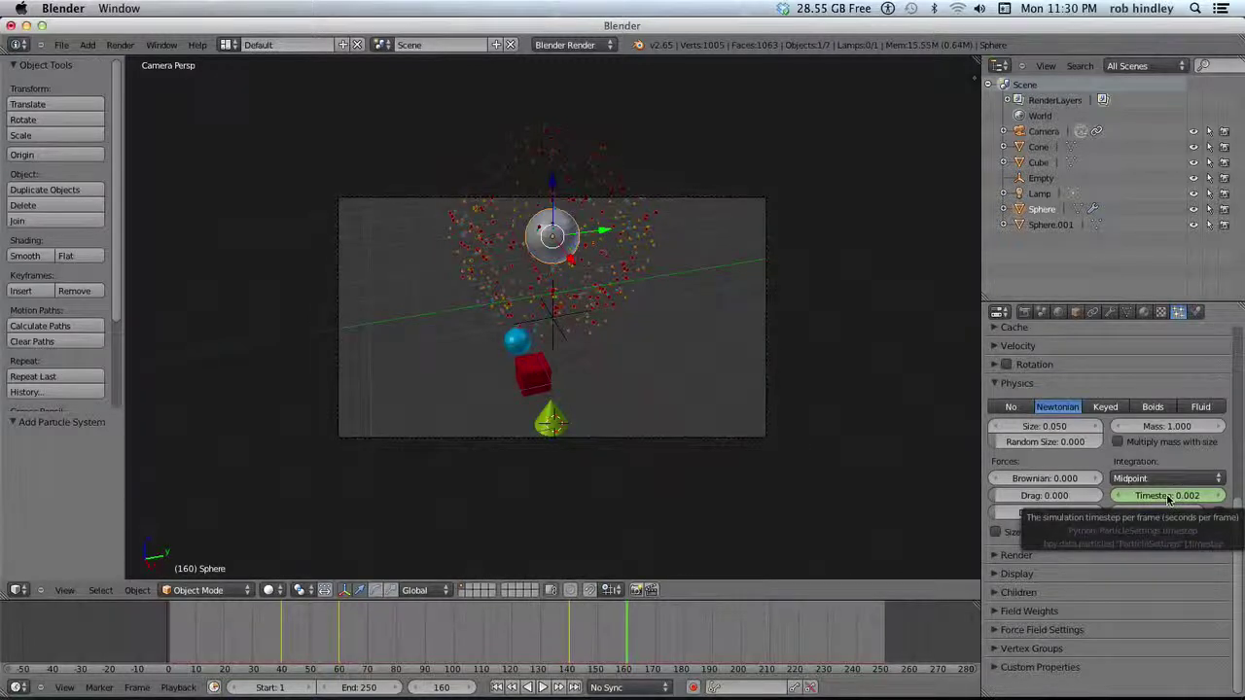
left_click(1168, 498)
key("BackSpace")
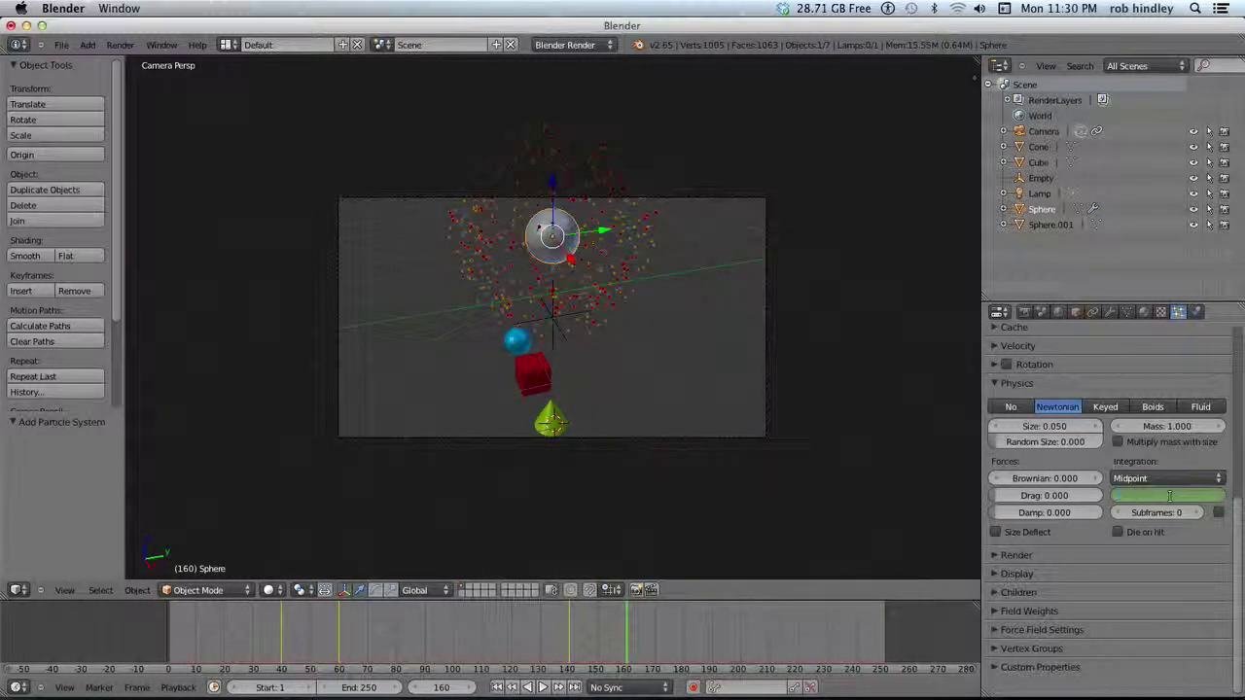
type("0.1")
key("Return")
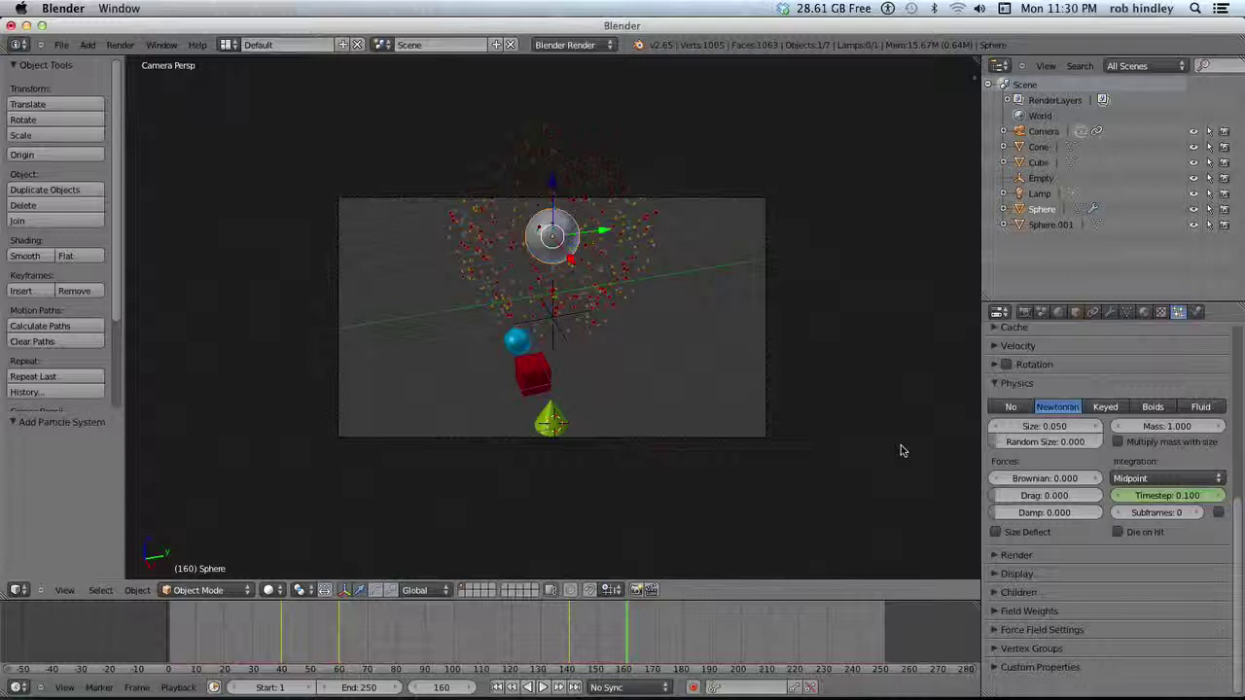
Enable particle Rotation, then at frame 140 set the angular velocity amount to 7 and keyframe it
left_click(1005, 365)
left_click(994, 364)
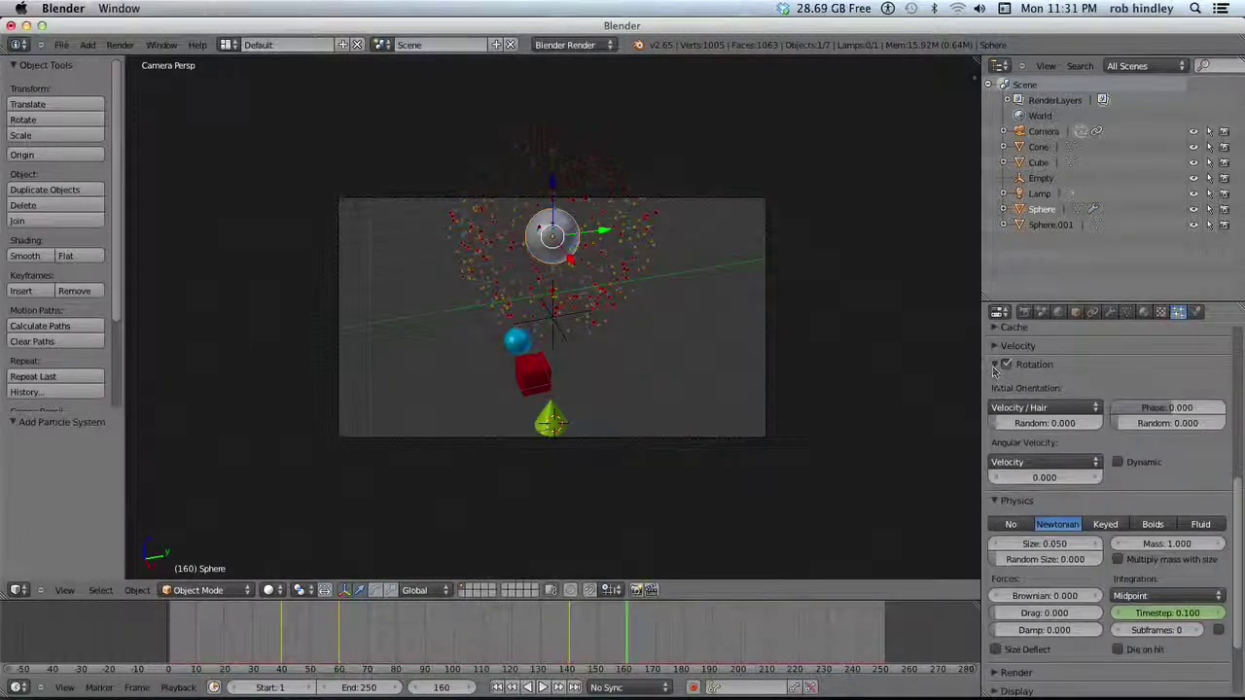
left_click(1045, 479)
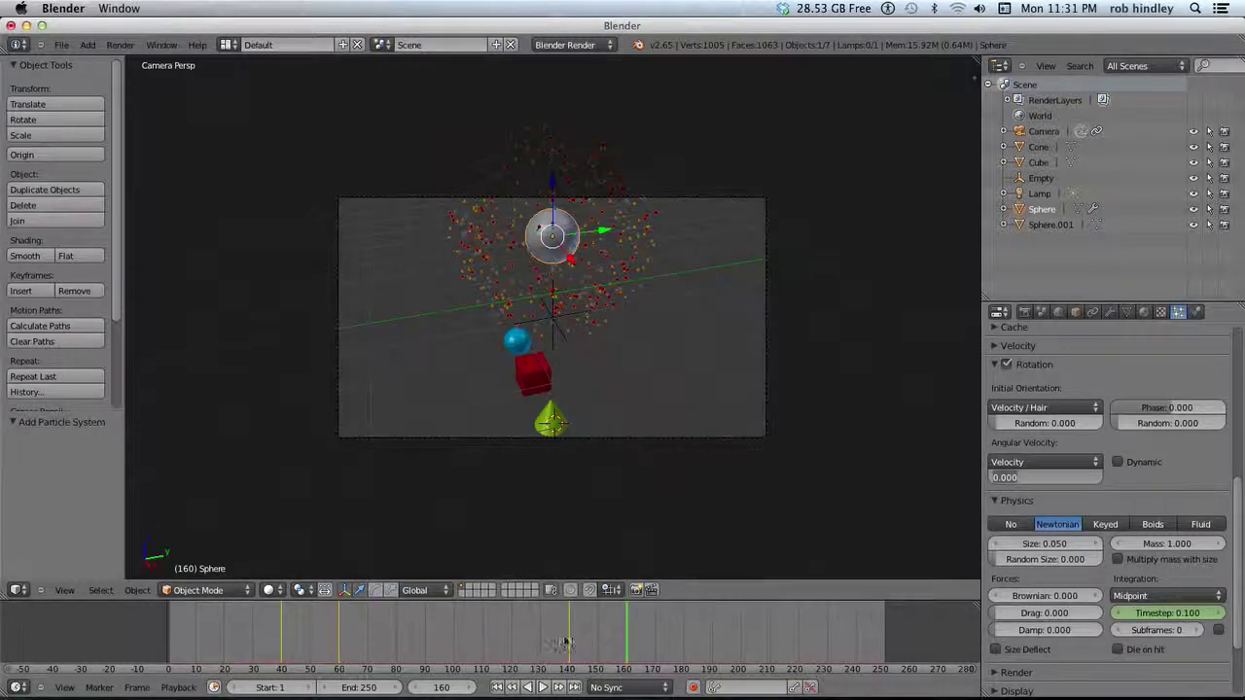
left_click_drag(560, 639, 571, 637)
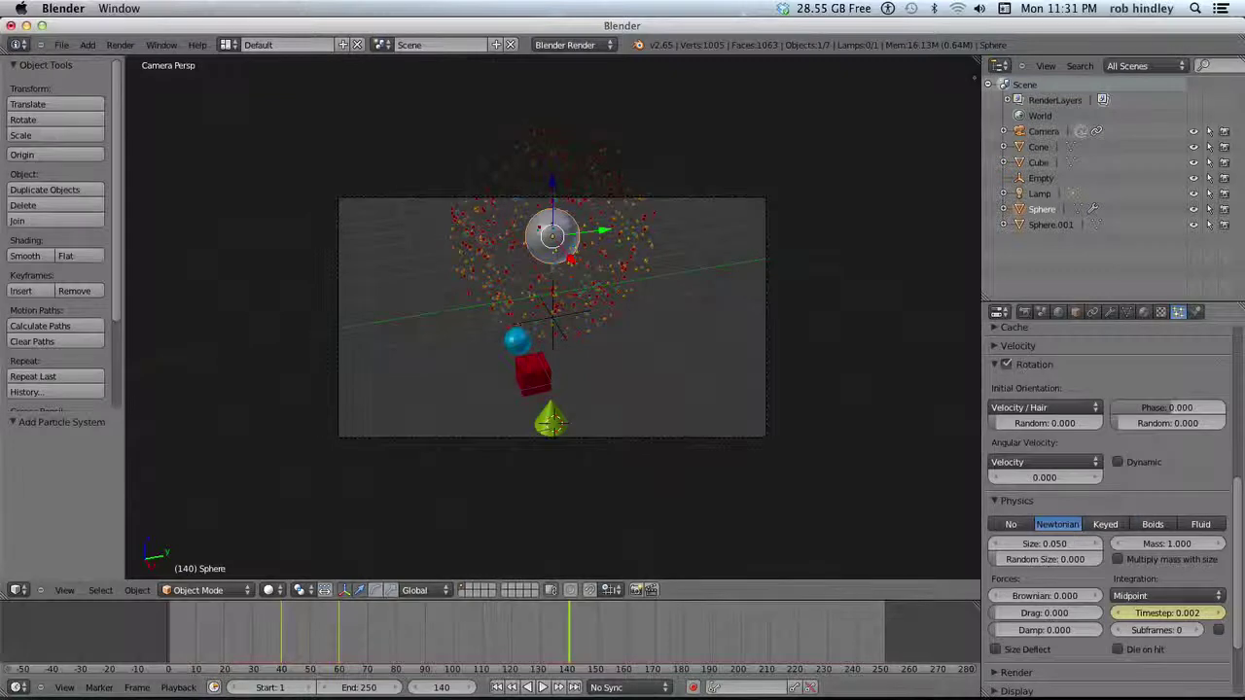
left_click(1042, 482)
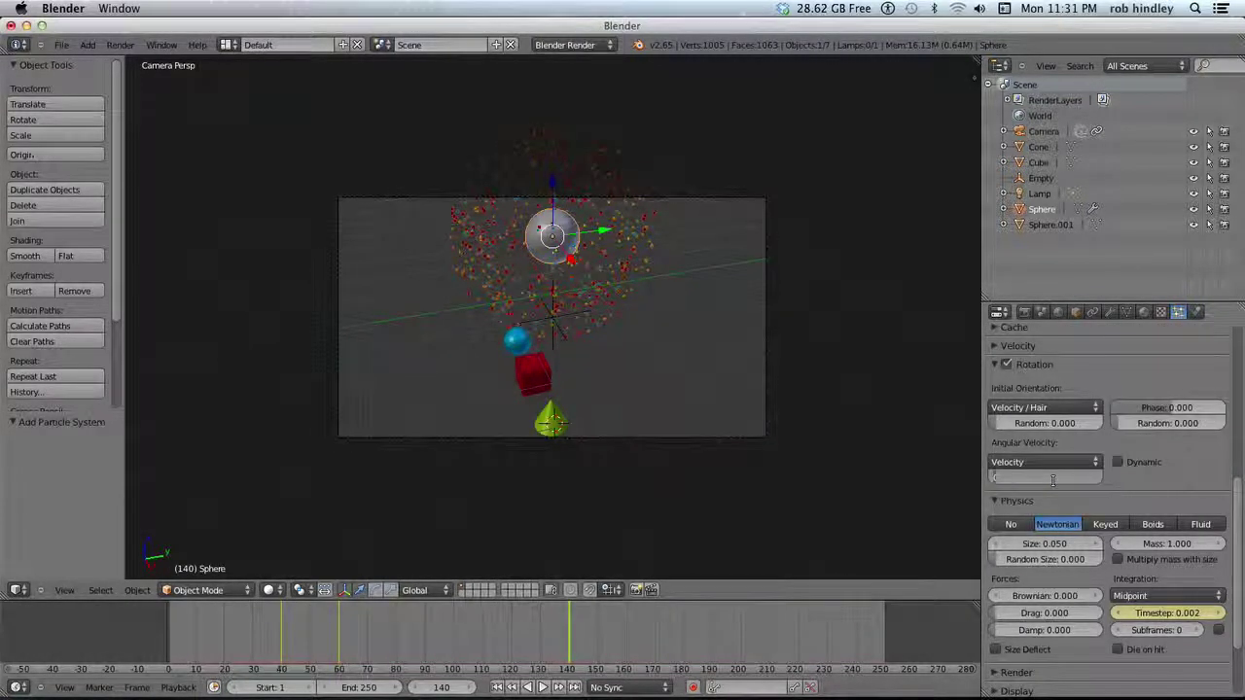
type("7")
key("Return")
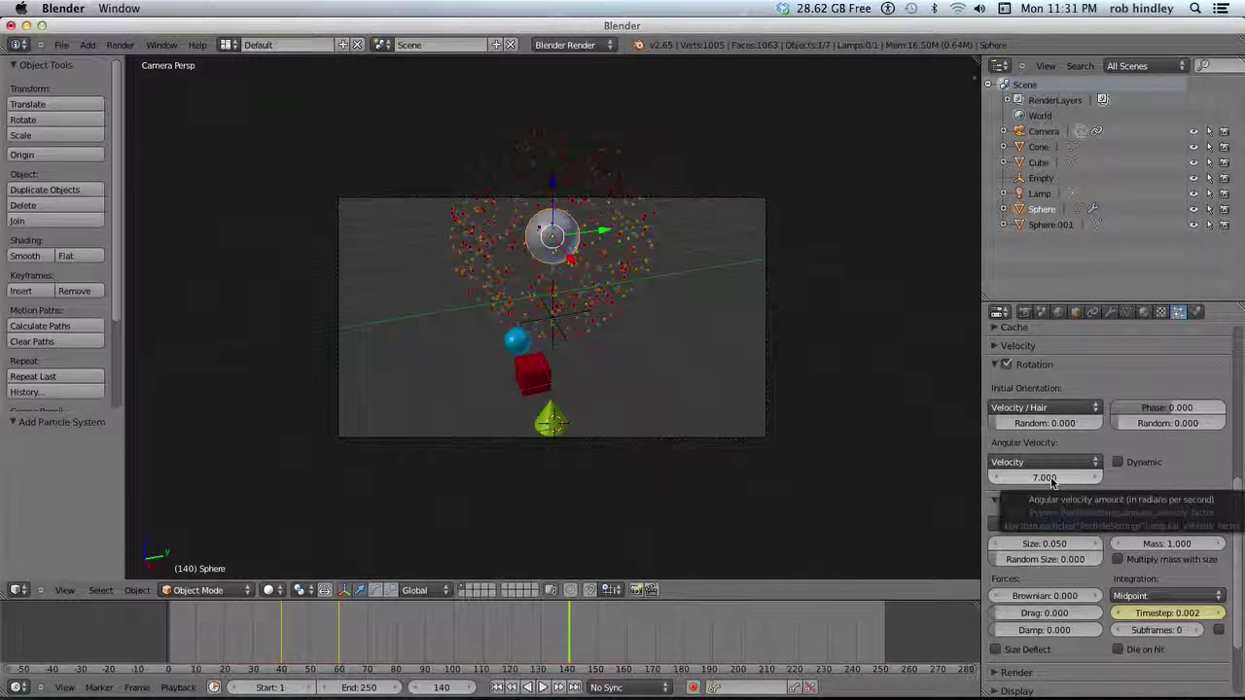
key("i")
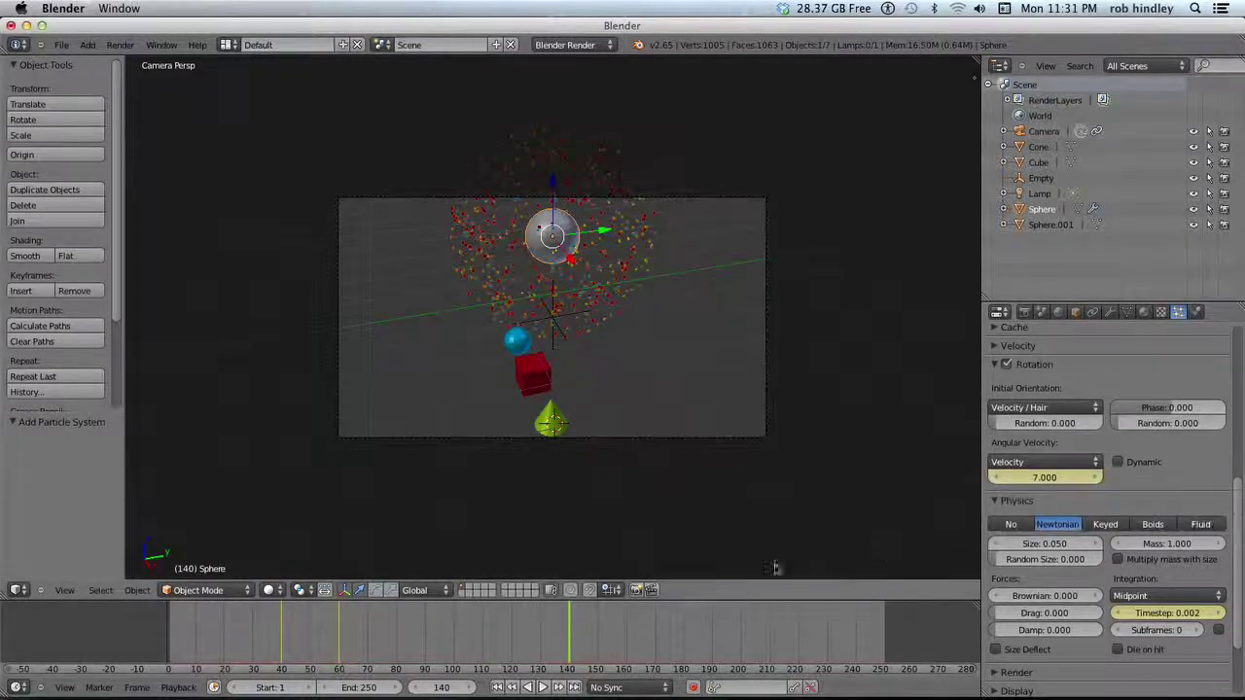
At frame 161, set the particle angular velocity amount to 2 and keyframe it
left_click(625, 626)
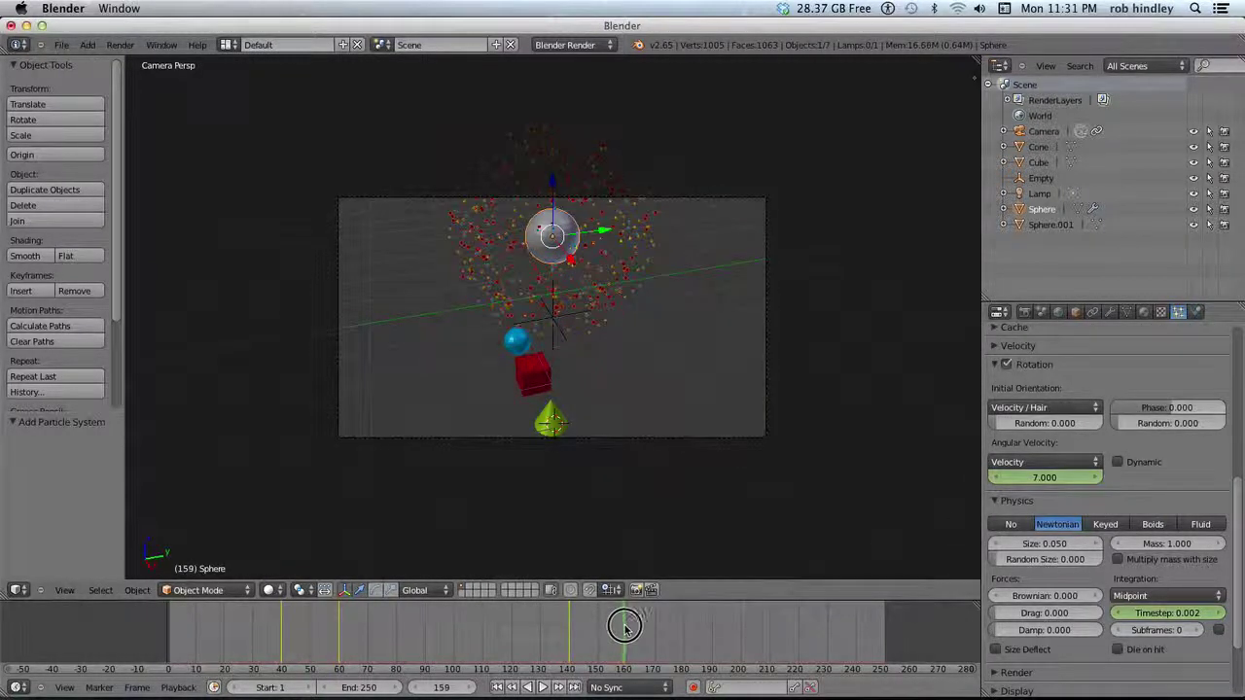
left_click_drag(625, 626, 630, 623)
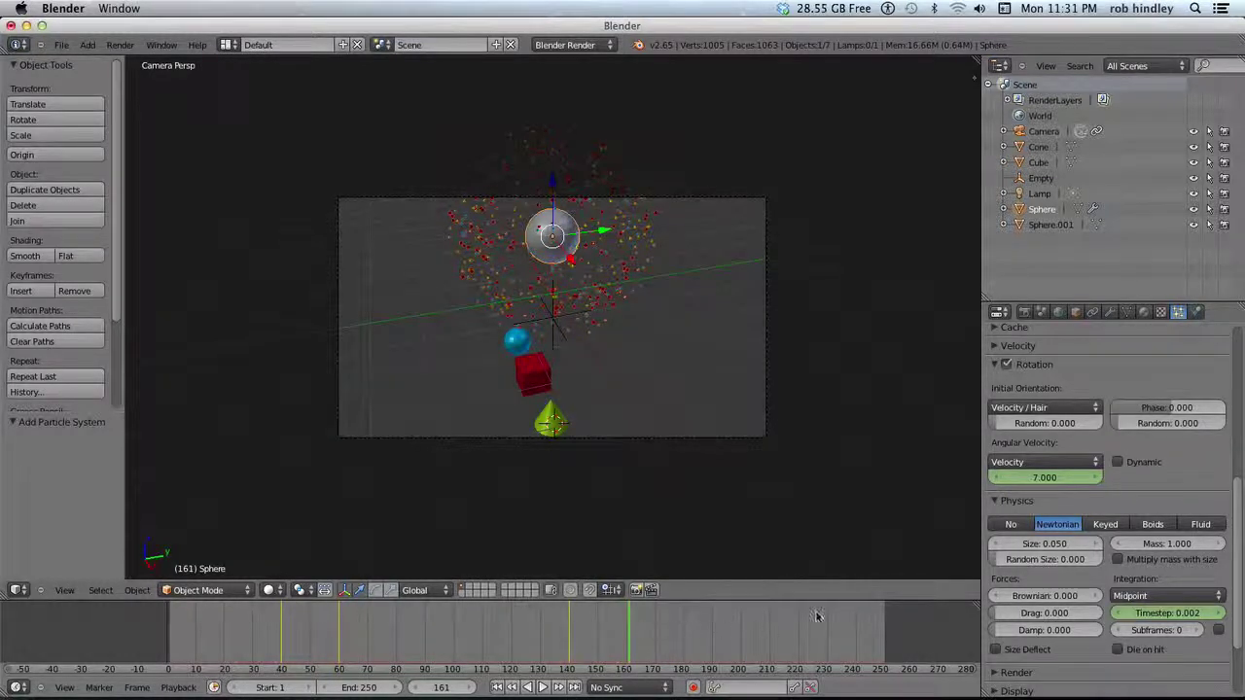
left_click(1050, 479)
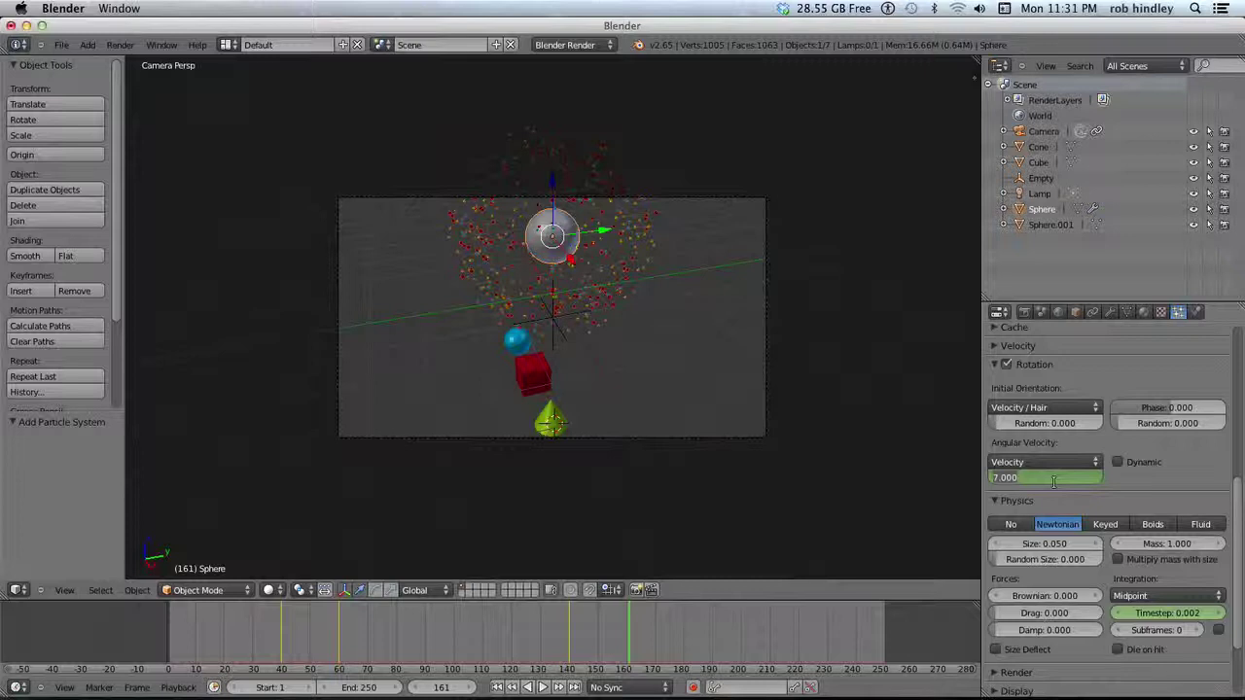
type("2")
key("Return")
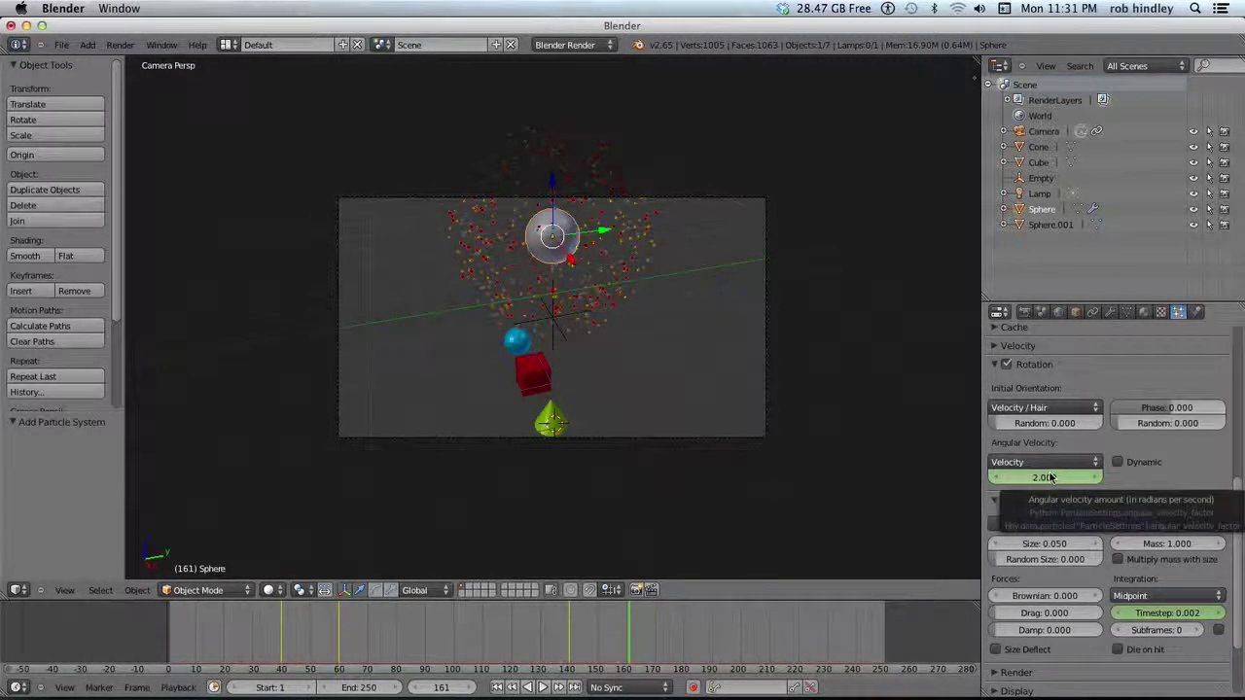
key("i")
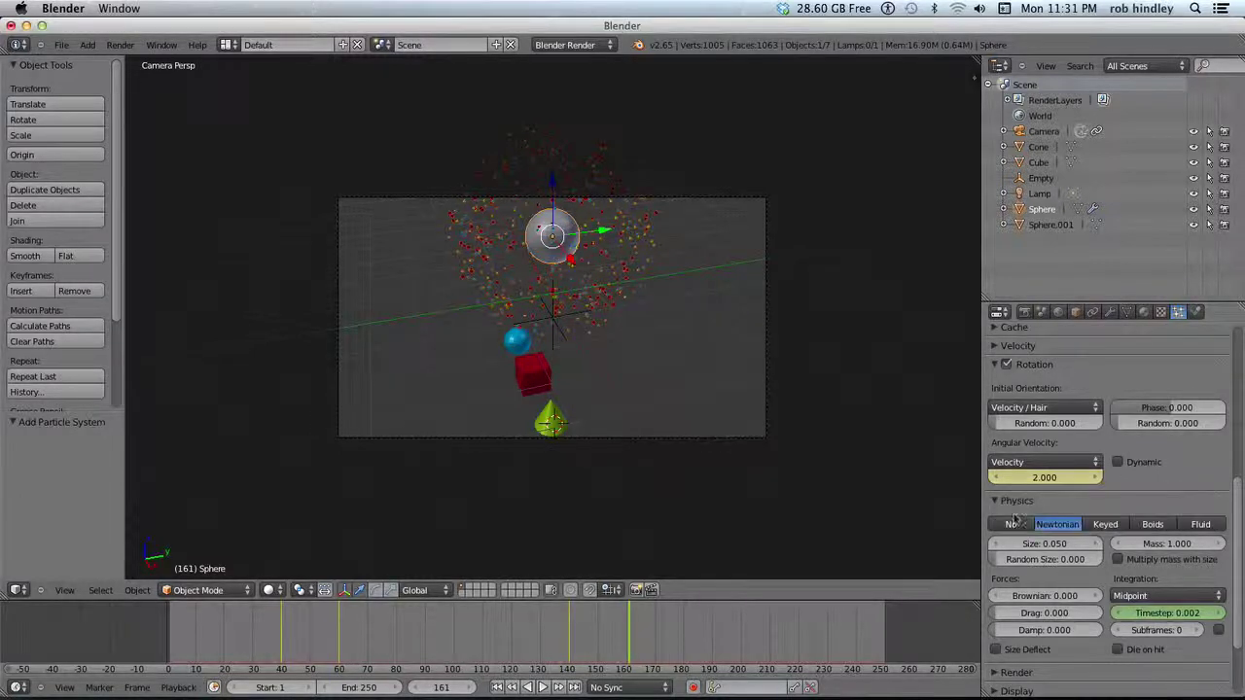
Set the particle Timestep to 0.1 at frame 161 and keyframe it
left_click(1175, 614)
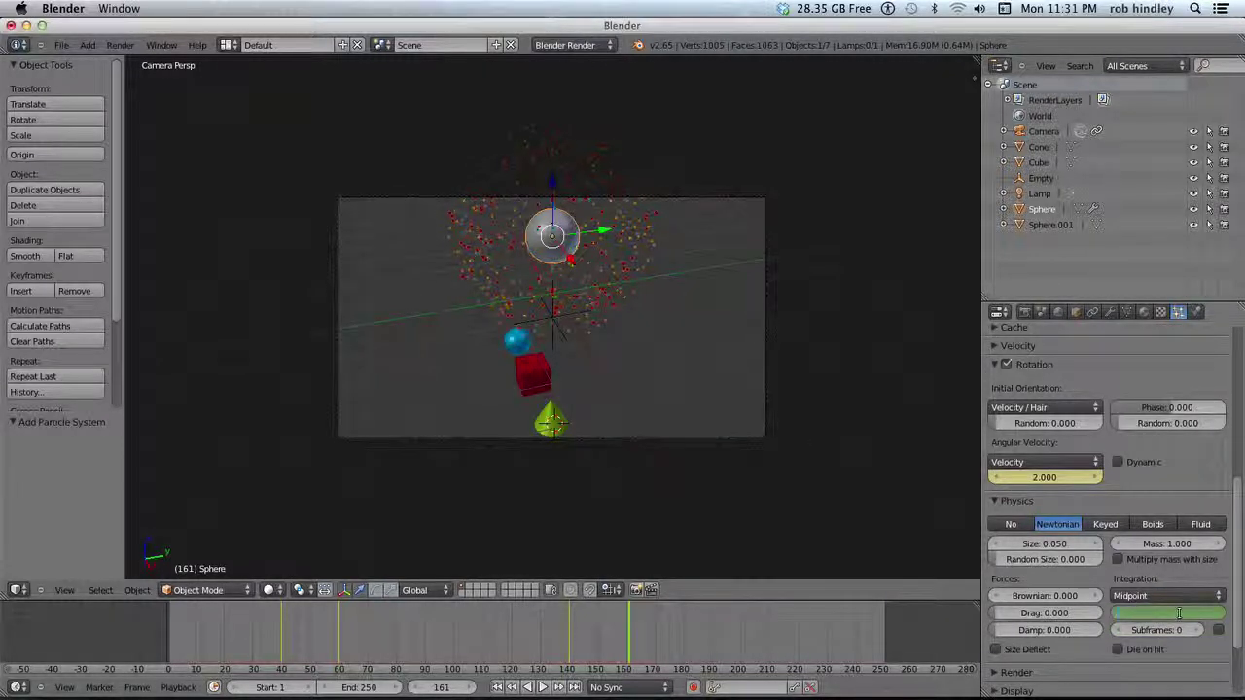
type(".1")
key("Return")
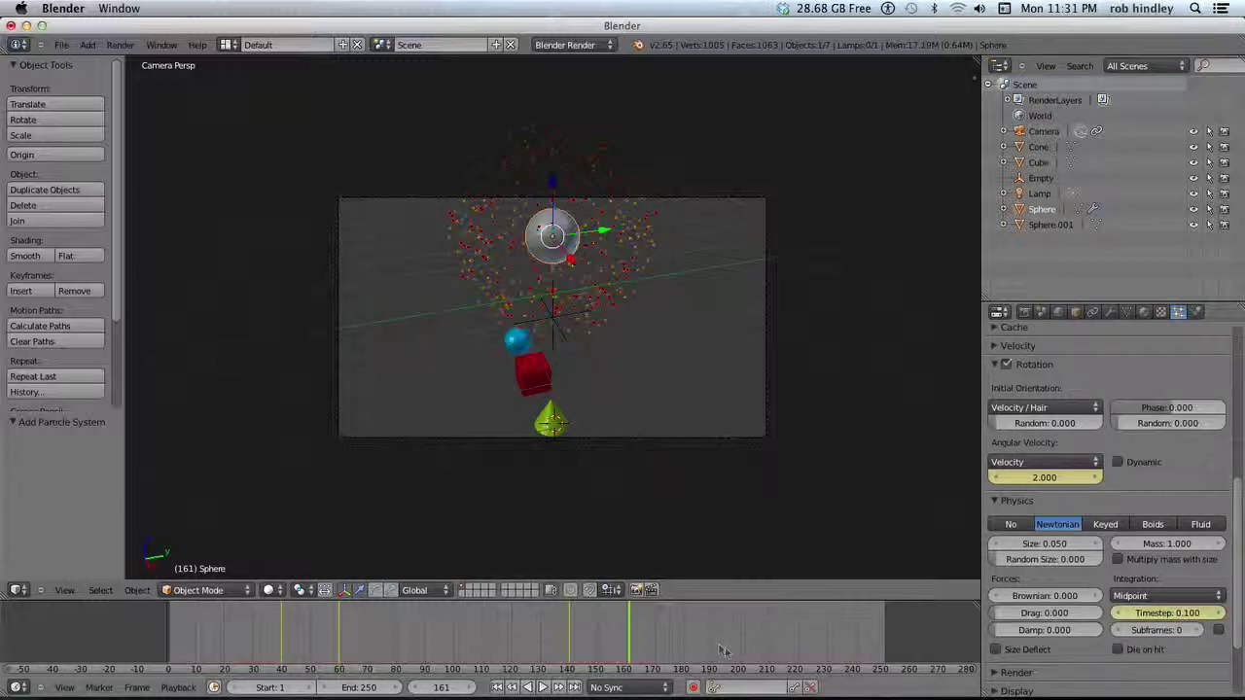
Select the blue sphere, red cube and yellow cone, and move them about 12.35 units along Y, outside the camera frame
left_click_drag(607, 644, 511, 637)
right_click(523, 364)
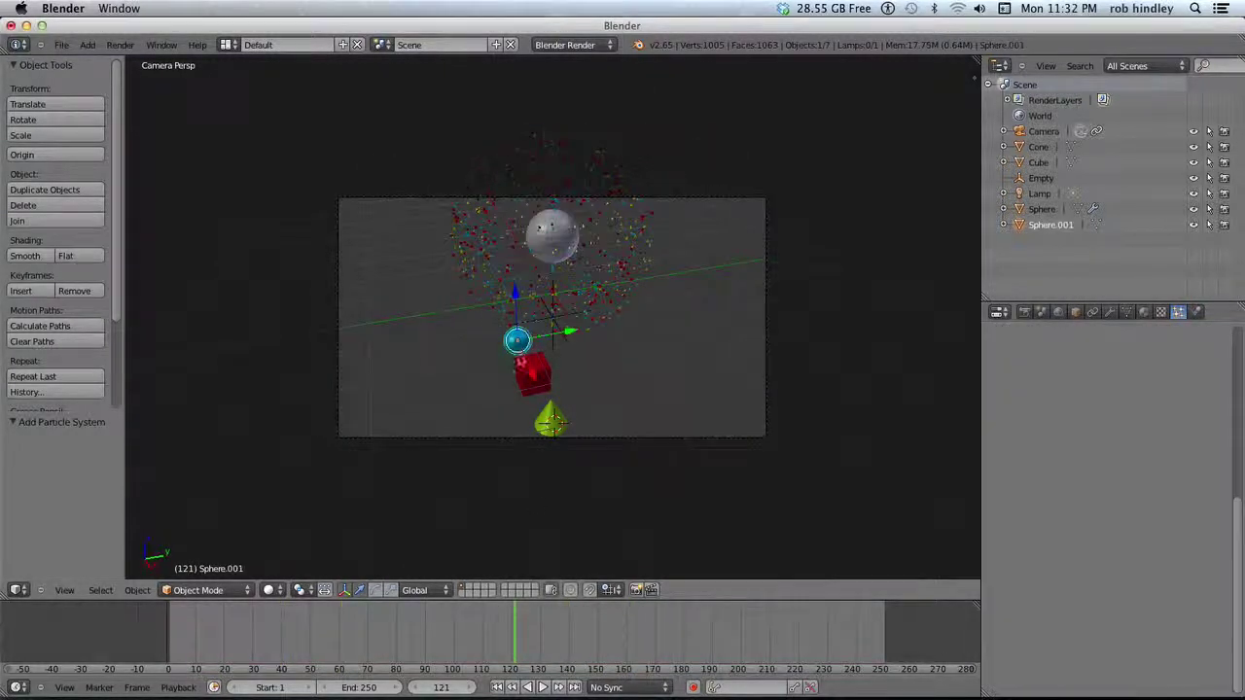
right_click(551, 418, "shift")
key("g")
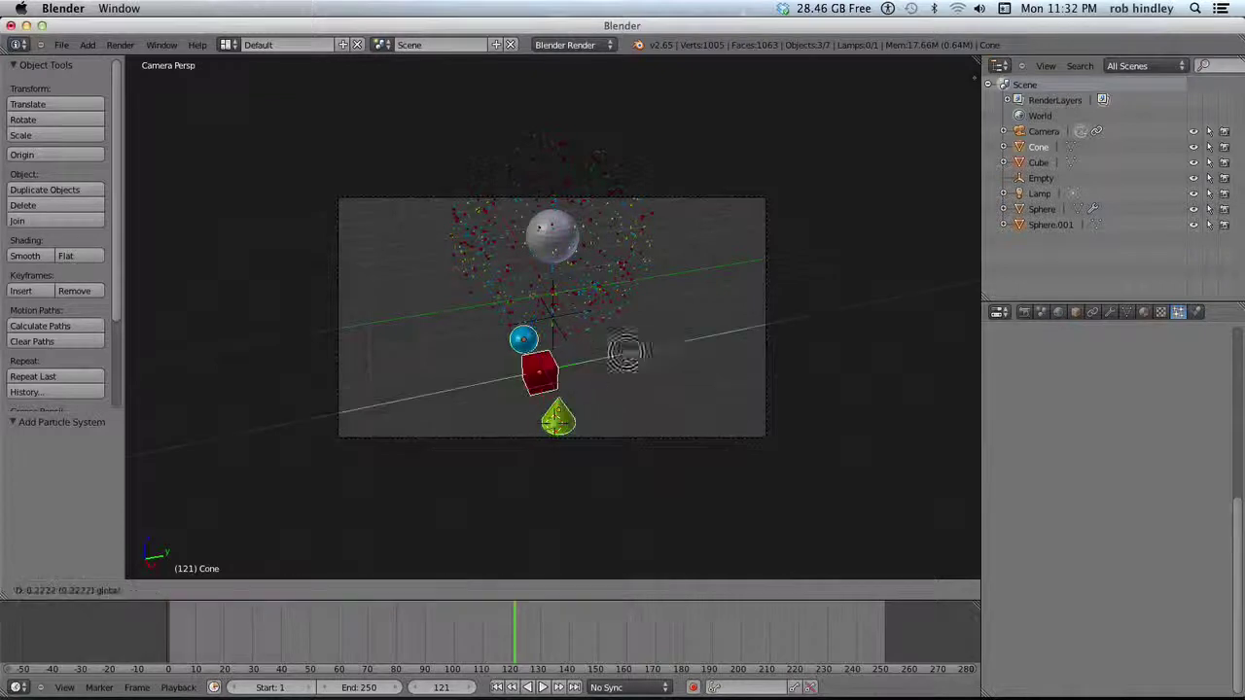
left_click(890, 287)
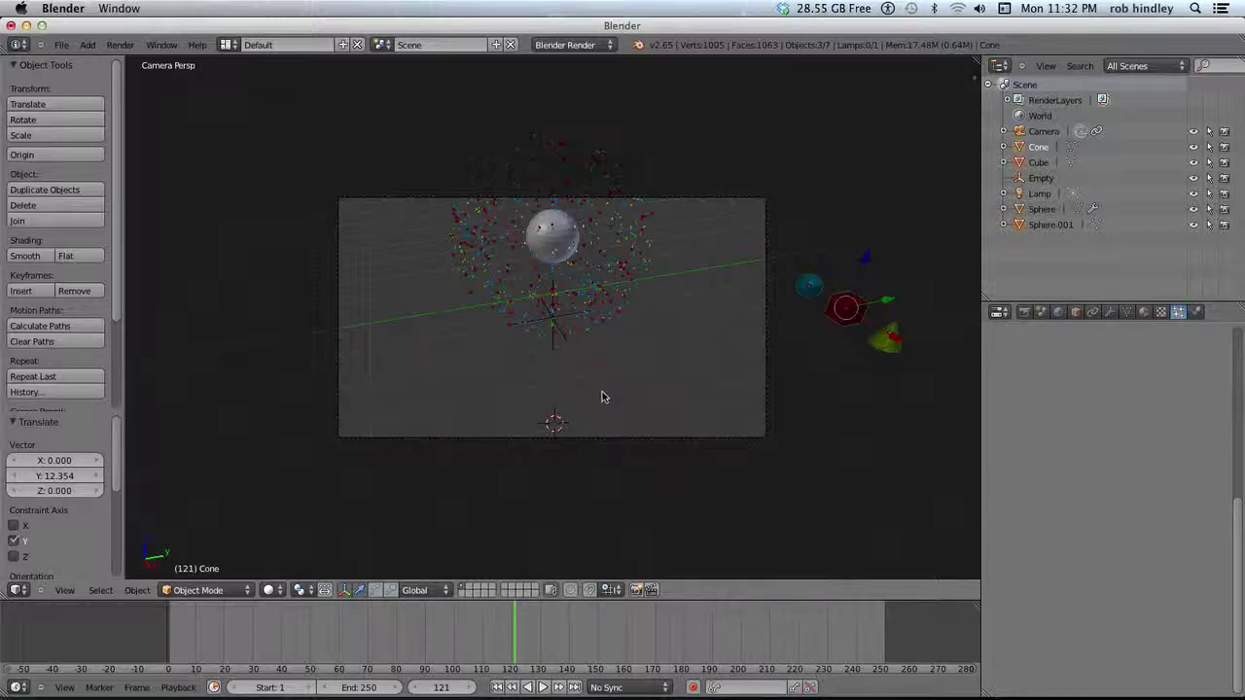
Move the emitter sphere down about 1.68 units along Z, near the middle of the camera frame
right_click(557, 255)
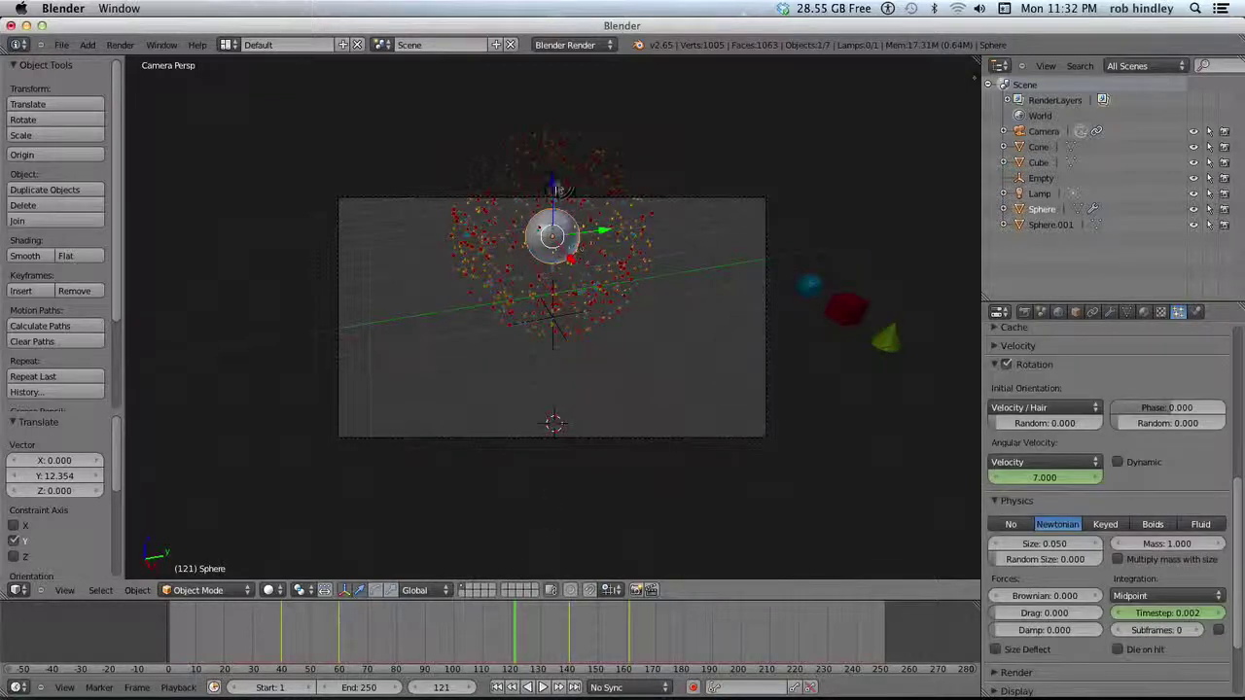
key("g")
key("z")
left_click(557, 260)
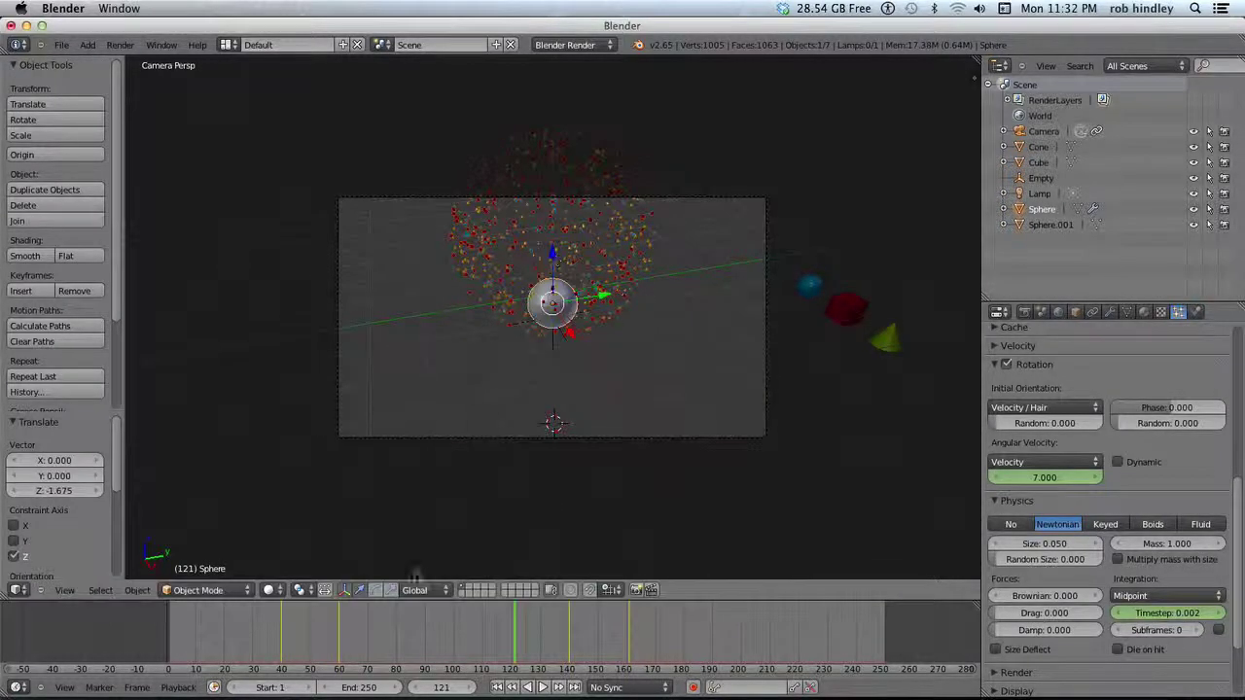
Play the particle animation from its start, stop it and return to frame 1
left_click(168, 632)
left_click_drag(168, 632, 162, 633)
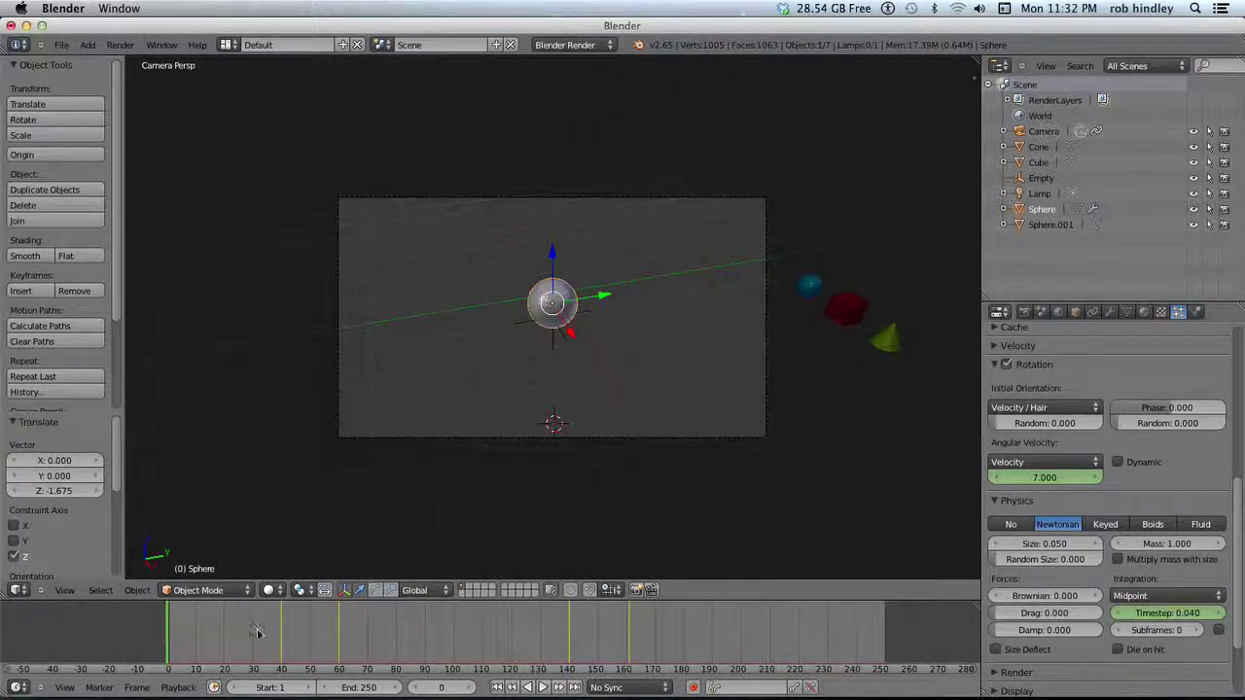
left_click(542, 687)
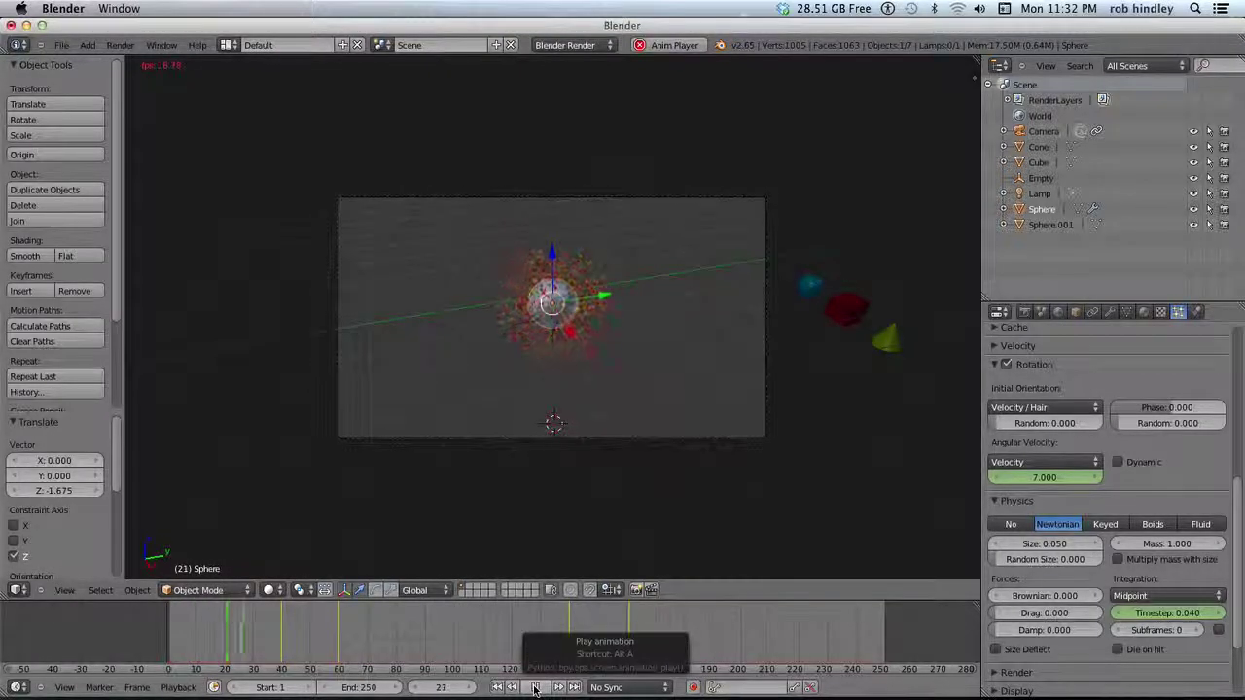
left_click(534, 689)
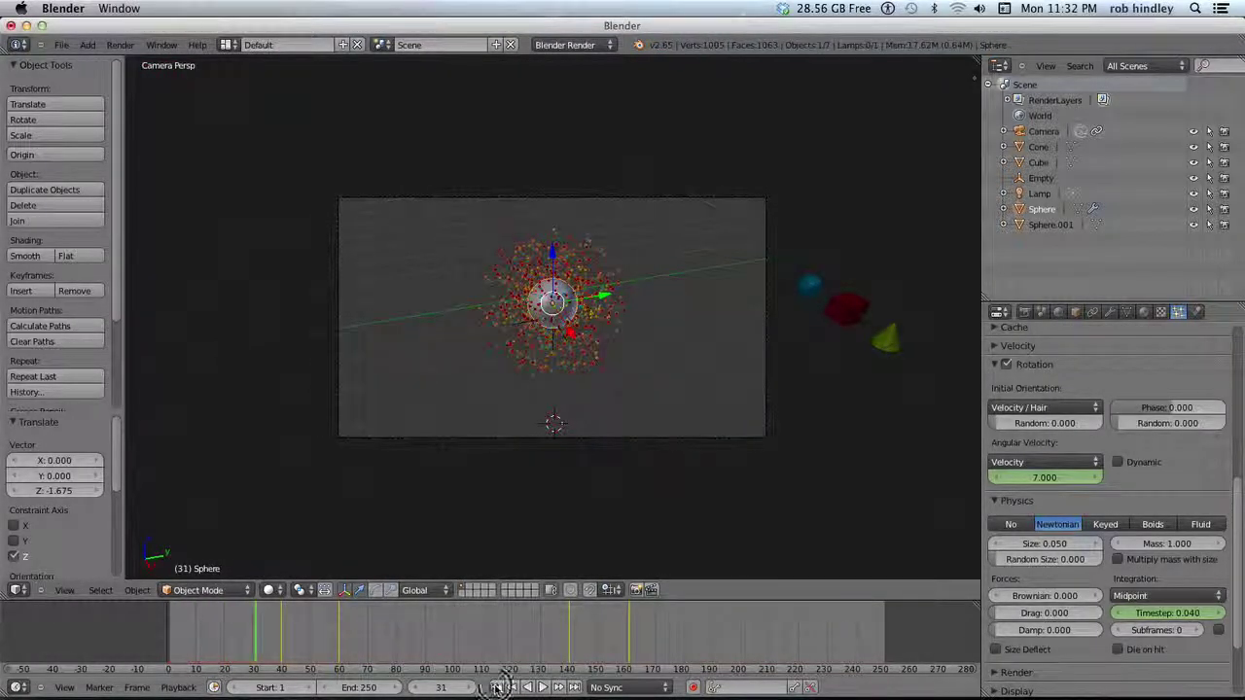
left_click(496, 687)
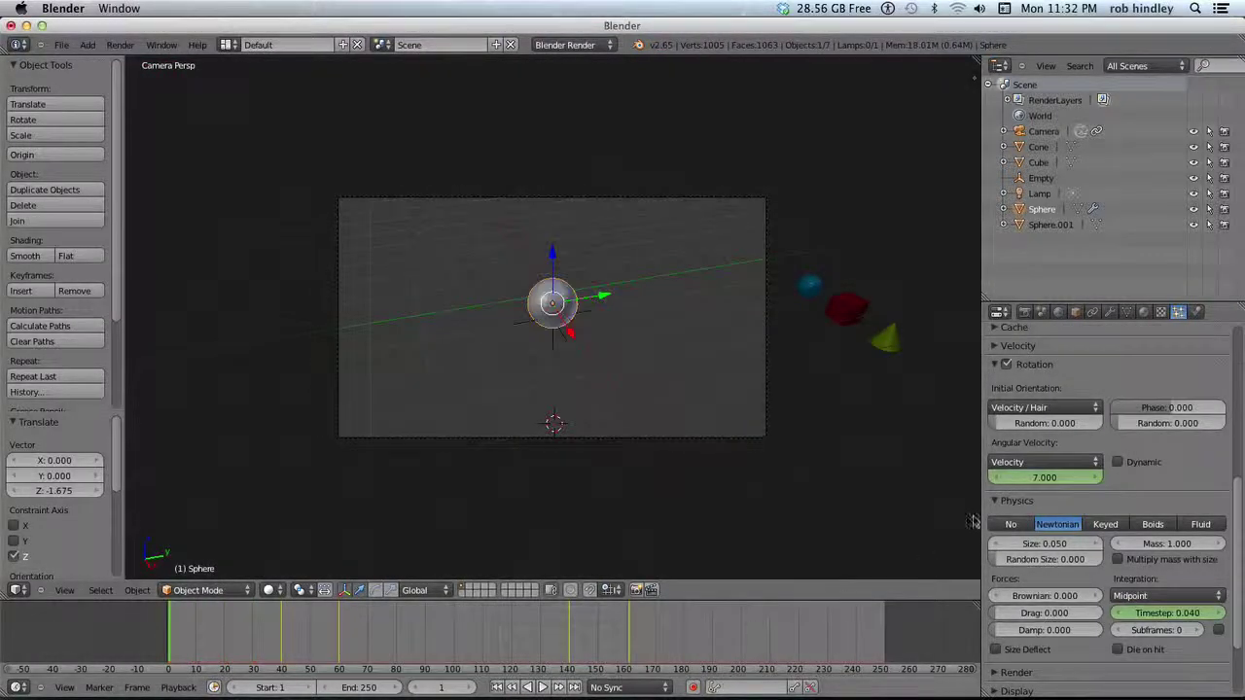
Set the particles' Normal emitter velocity to 7
left_click(993, 365)
left_click(995, 347)
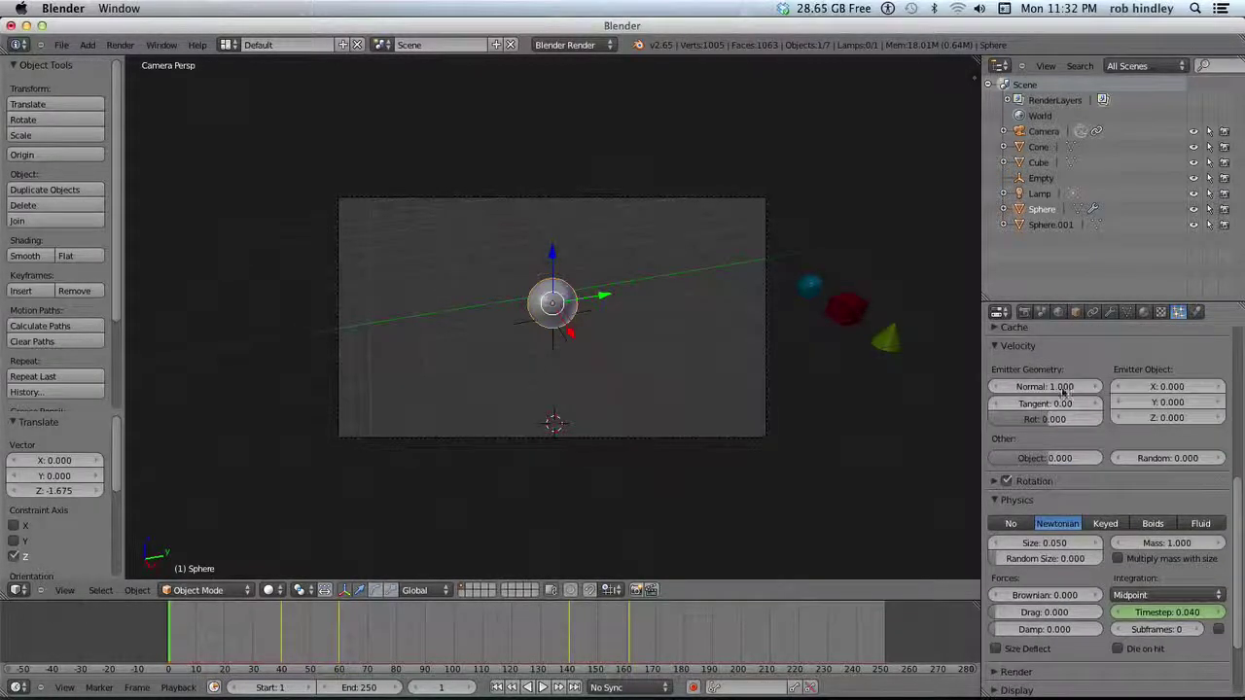
left_click(1063, 391)
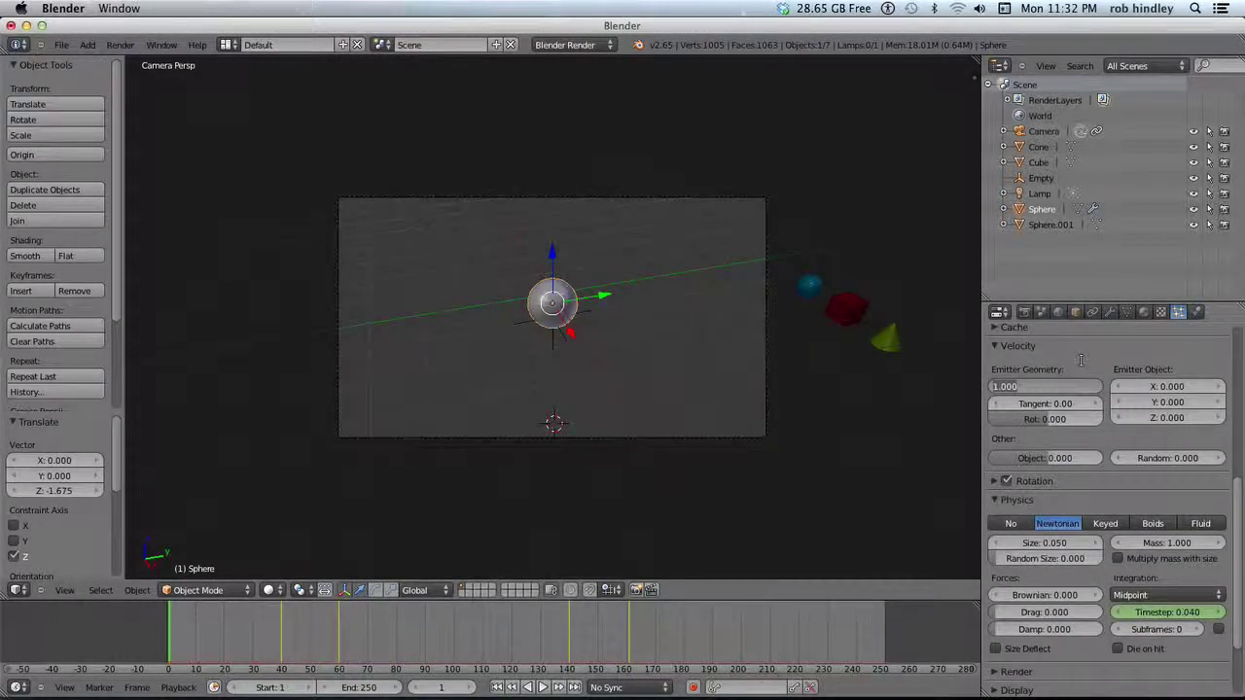
type("7")
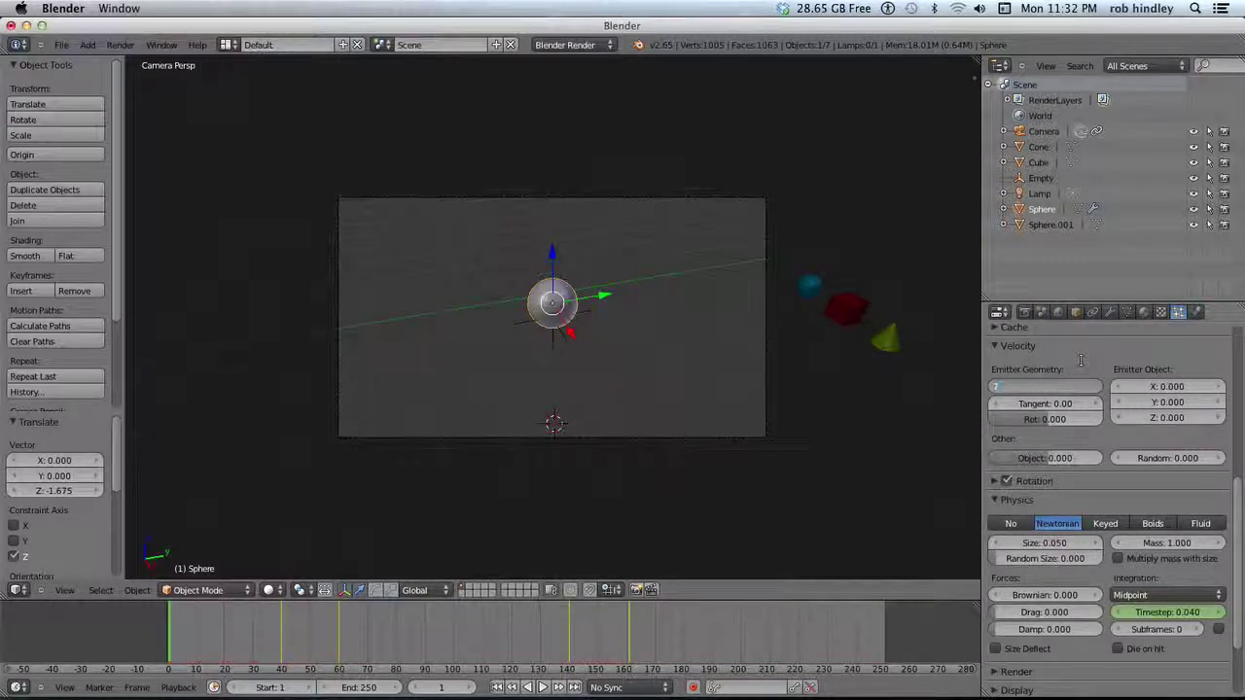
key("Return")
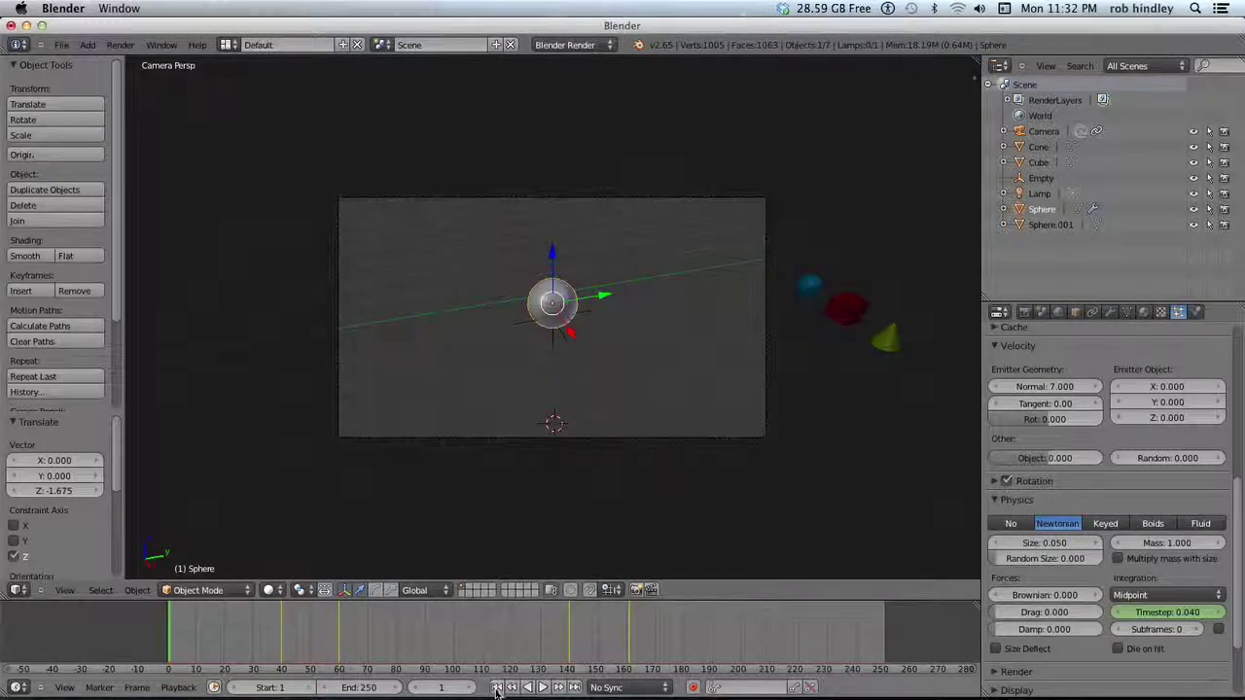
Preview the animation with the faster particle emission and go back to the first frame
left_click(544, 687)
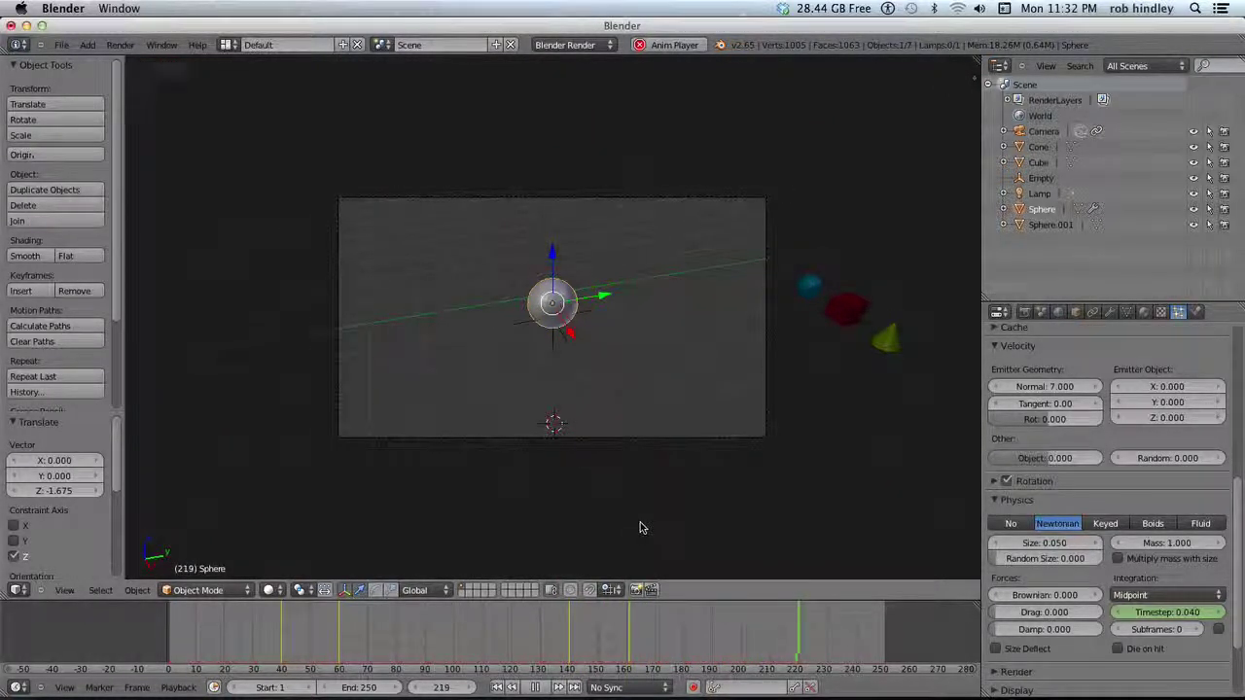
left_click(532, 687)
left_click(497, 687)
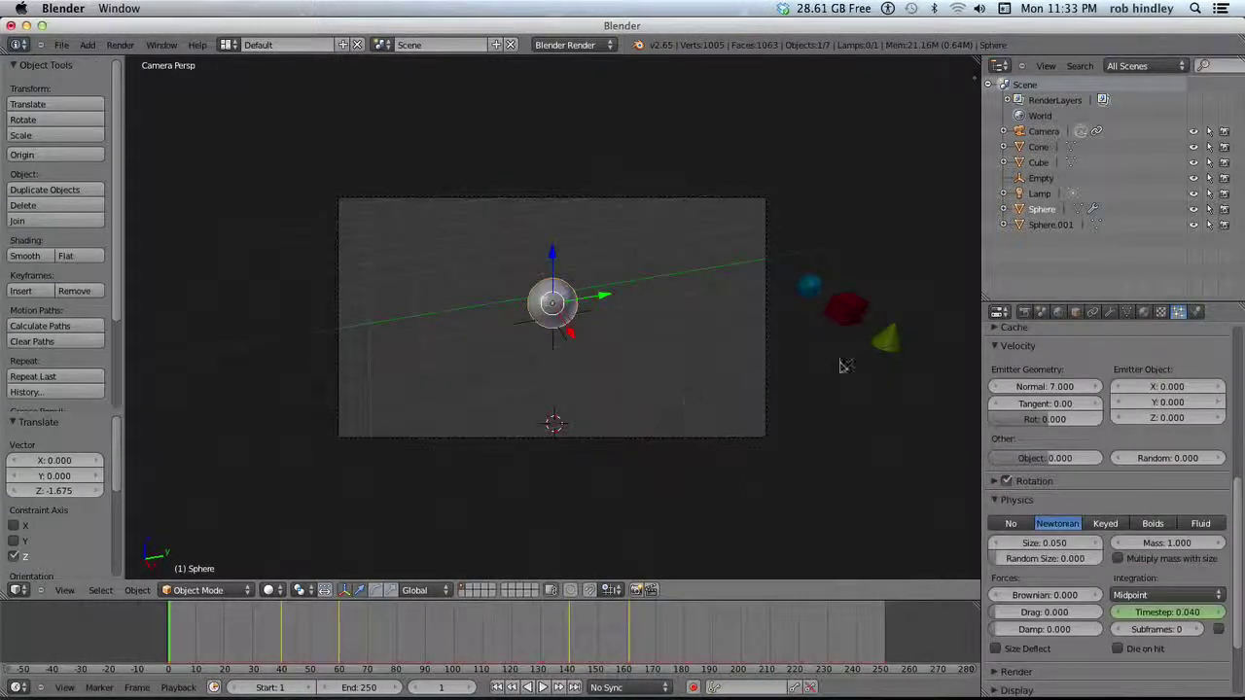
Scale the emitter sphere to 0.01 on the X, Y and Z axes
key("n")
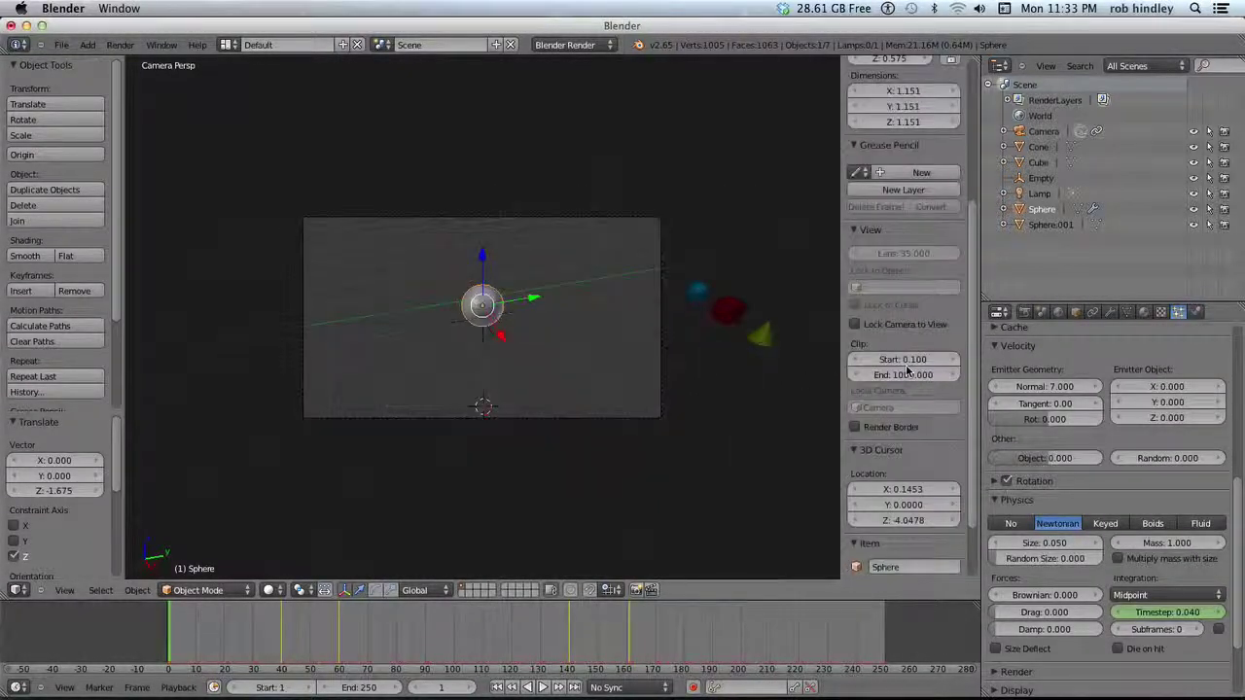
left_click_drag(980, 287, 975, 111)
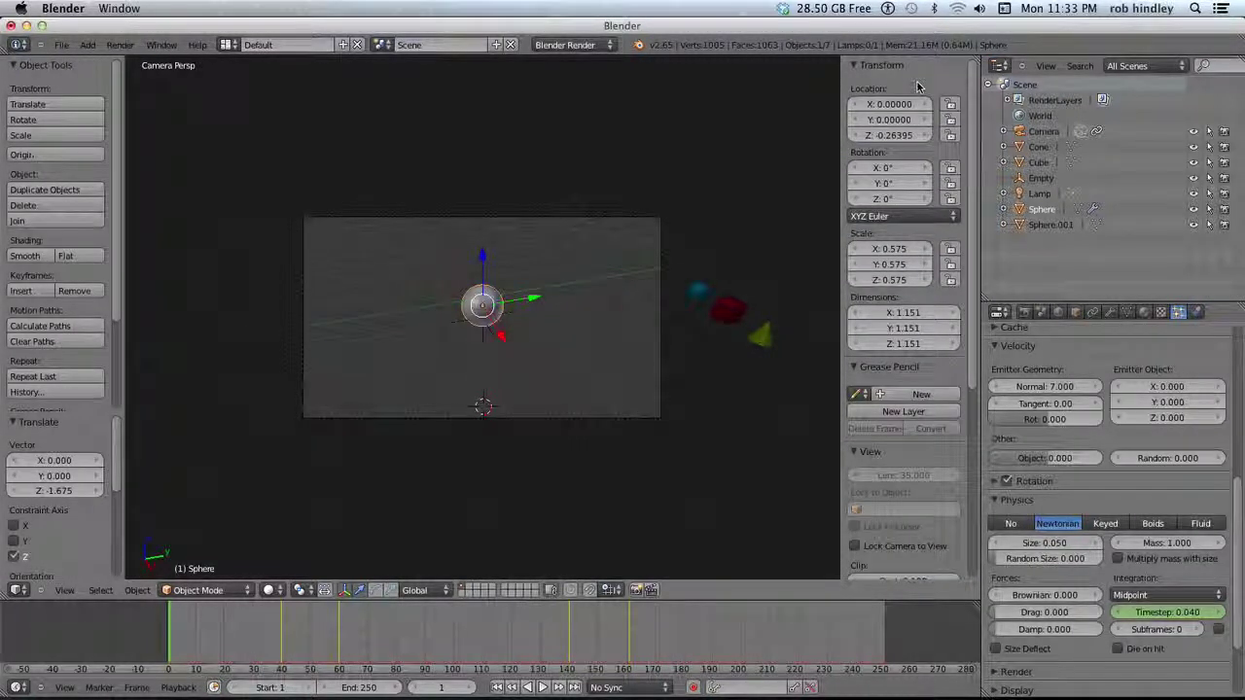
left_click(904, 250)
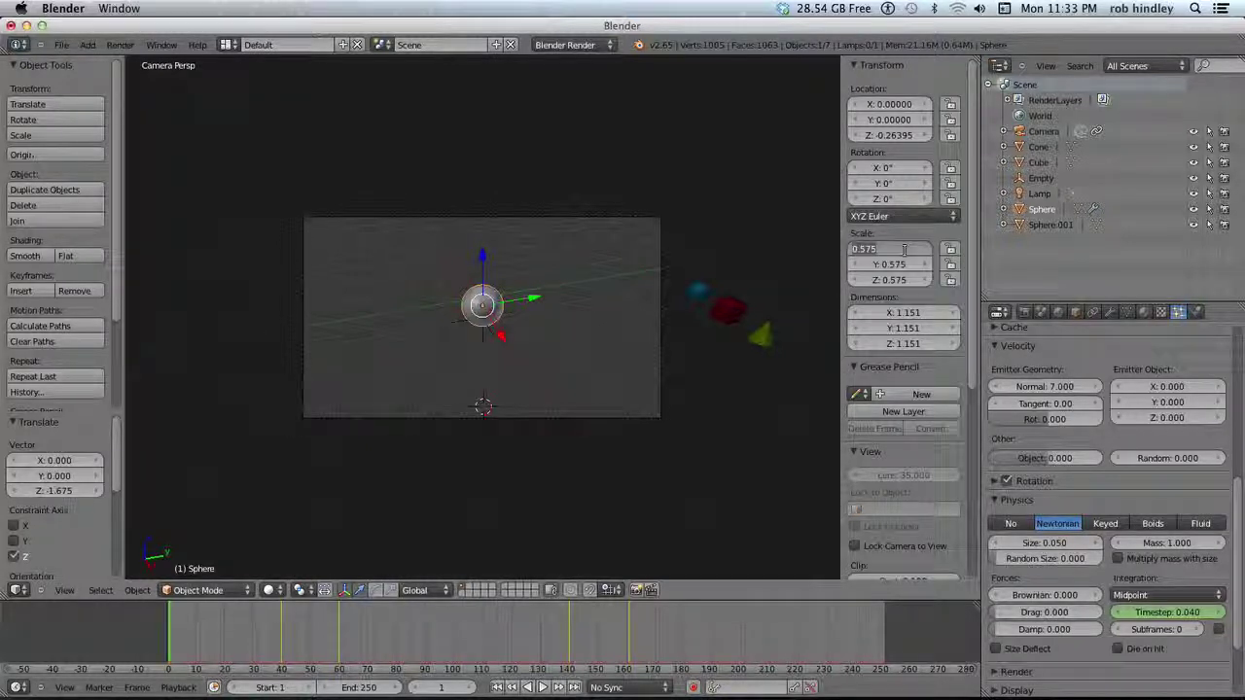
type("0.01")
key("Tab")
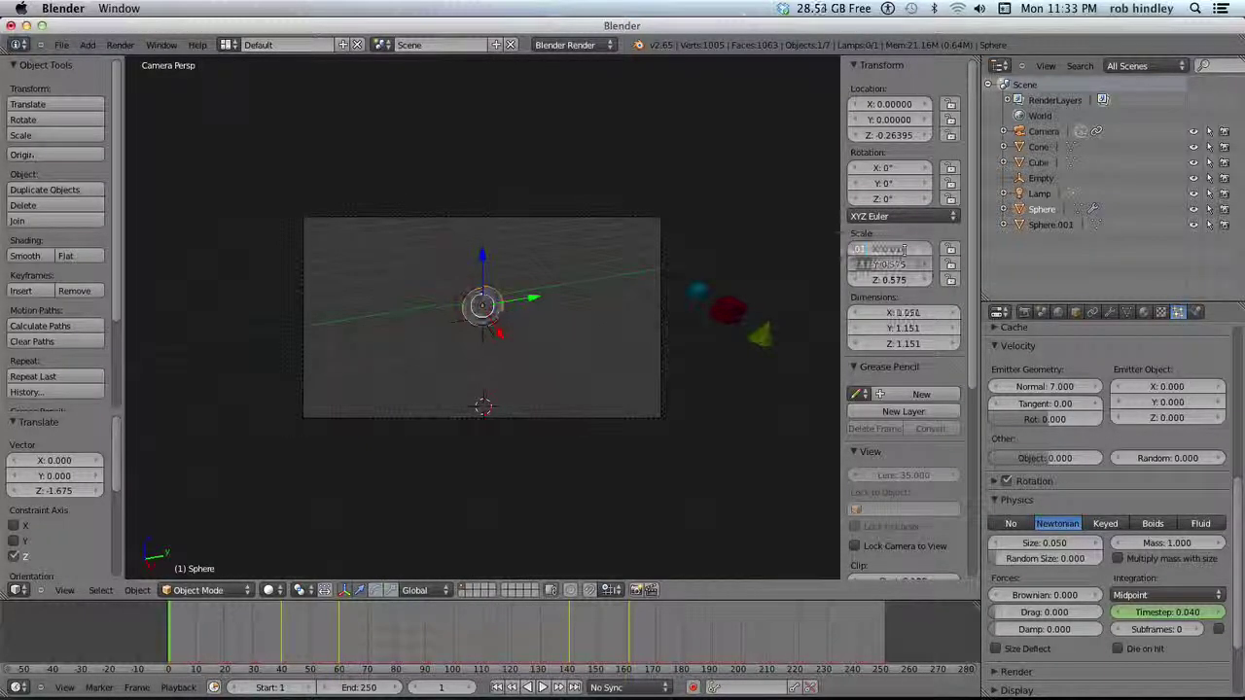
type("0.01")
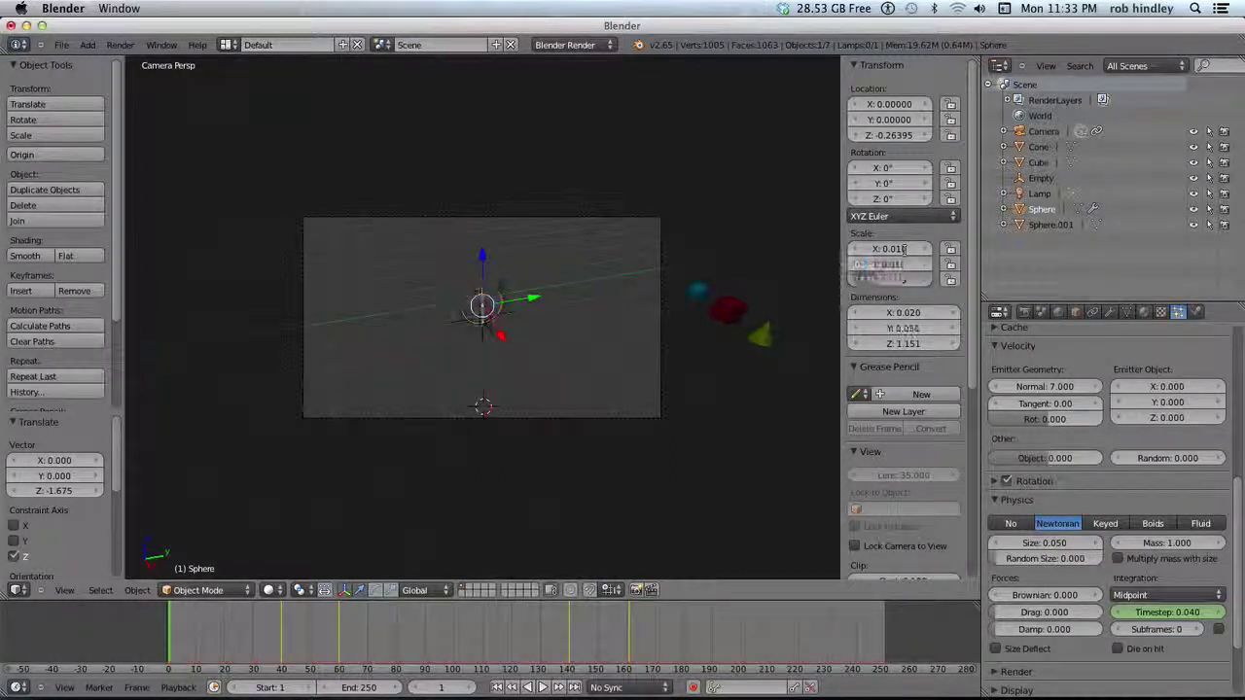
key("Tab")
type("0.01")
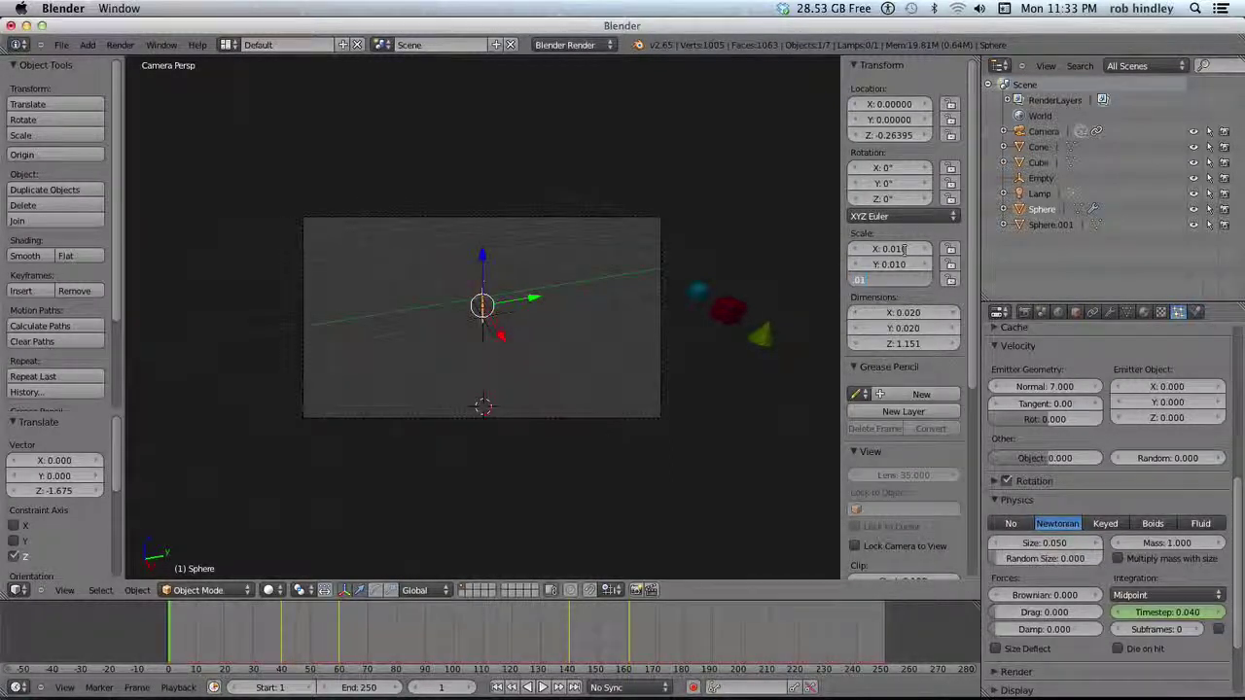
key("Return")
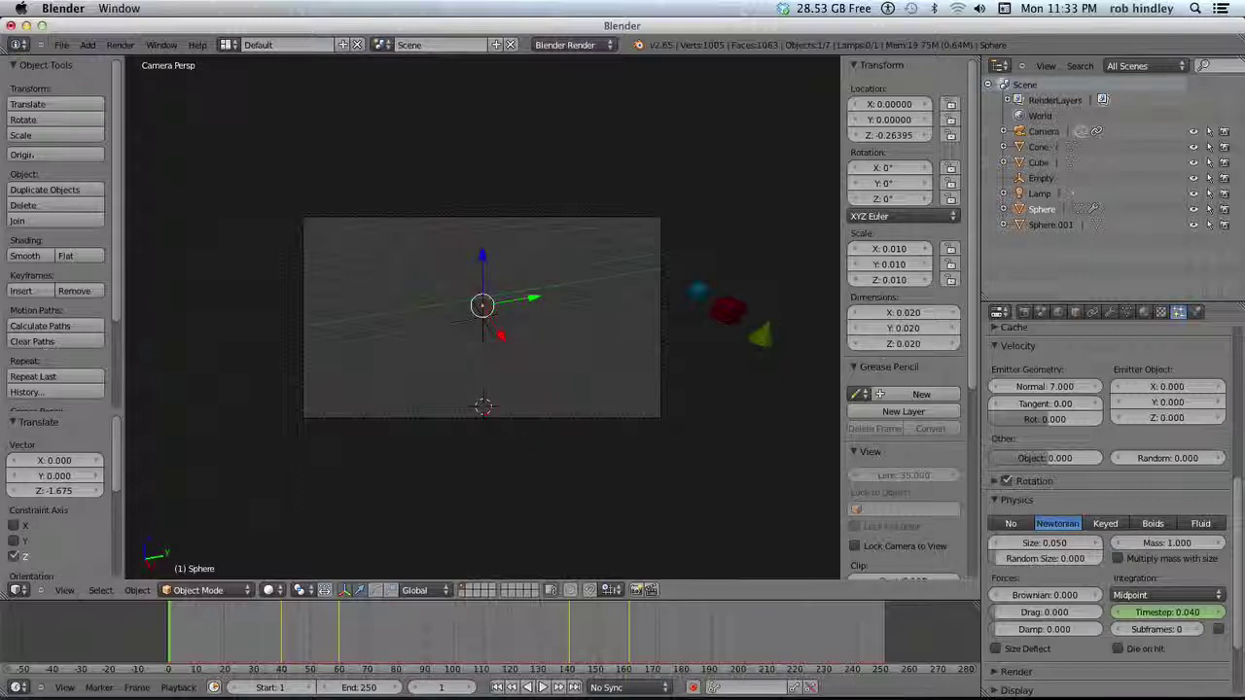
Play the animation with the tiny emitter sphere, stop it and return to frame 1
left_click(541, 687)
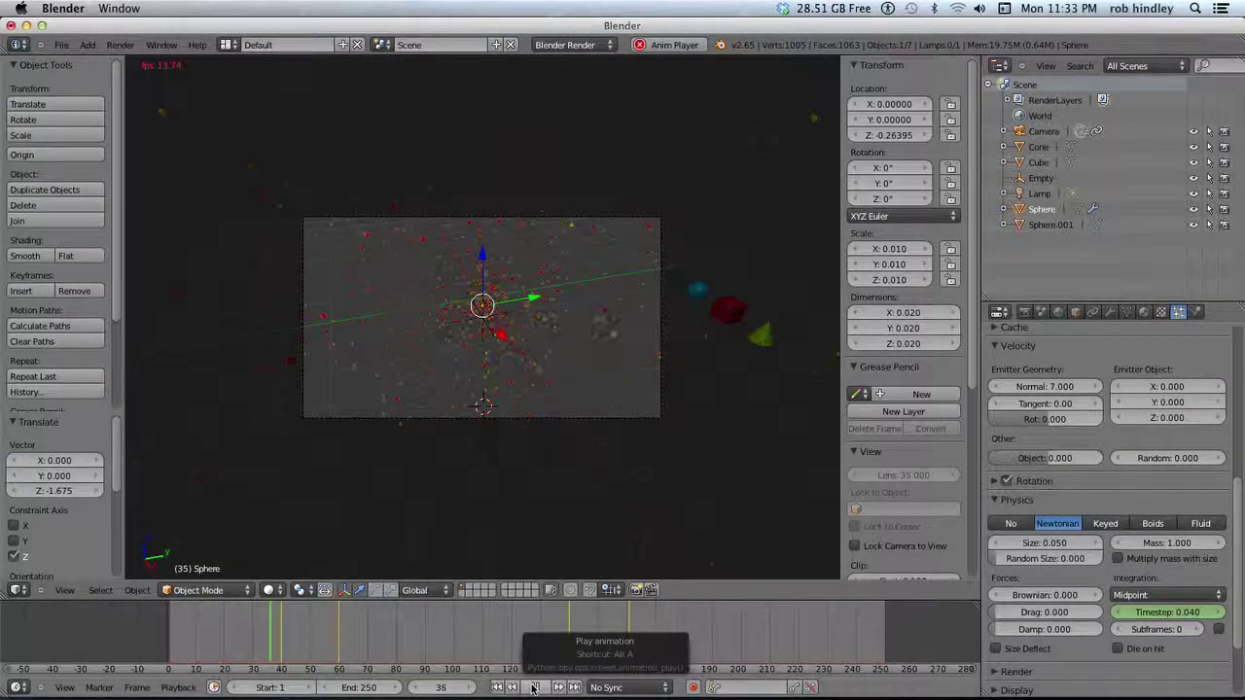
left_click(534, 688)
left_click(496, 688)
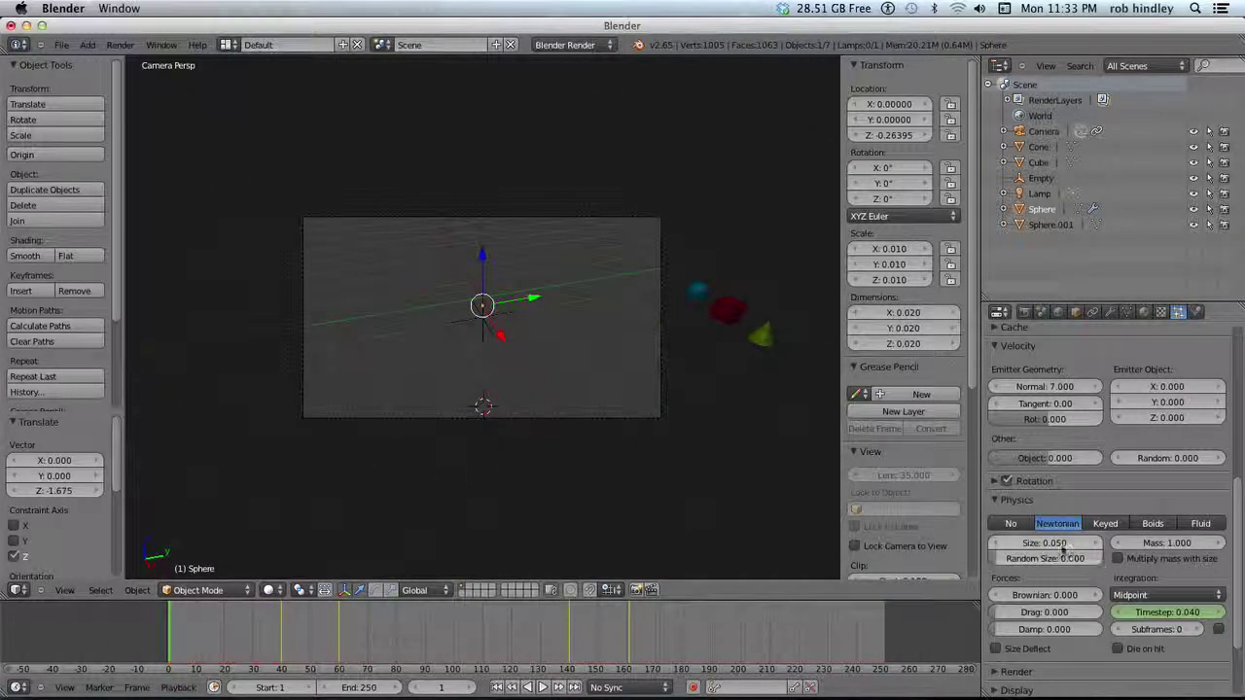
Set the particles' Normal emitter velocity to 5
left_click(1067, 389)
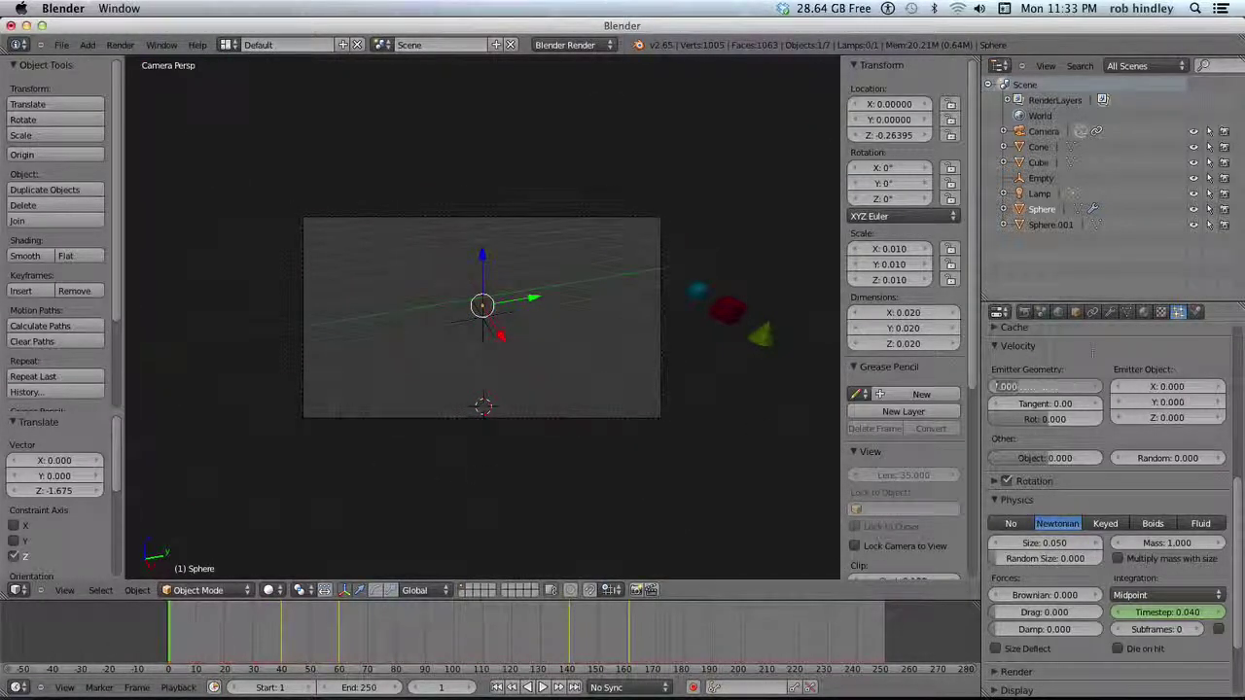
type("5")
key("Return")
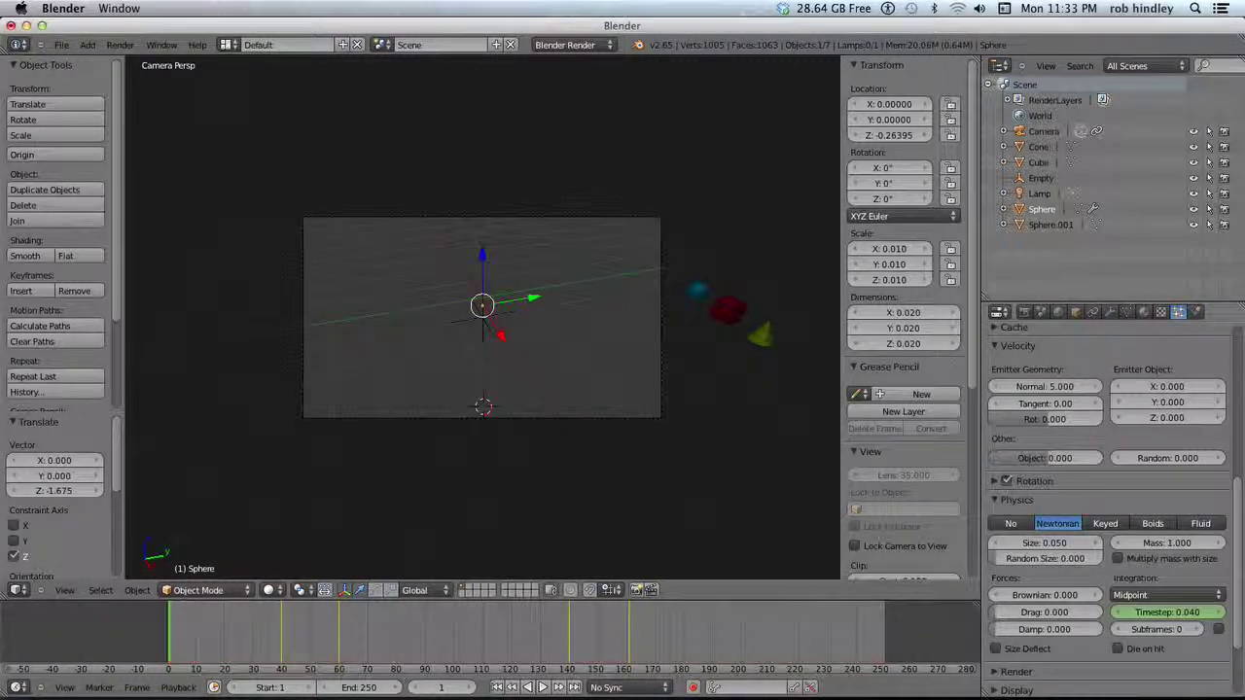
Preview the animation from the first frame with the reduced emission velocity, stopping it at about frame 85
left_click(498, 686)
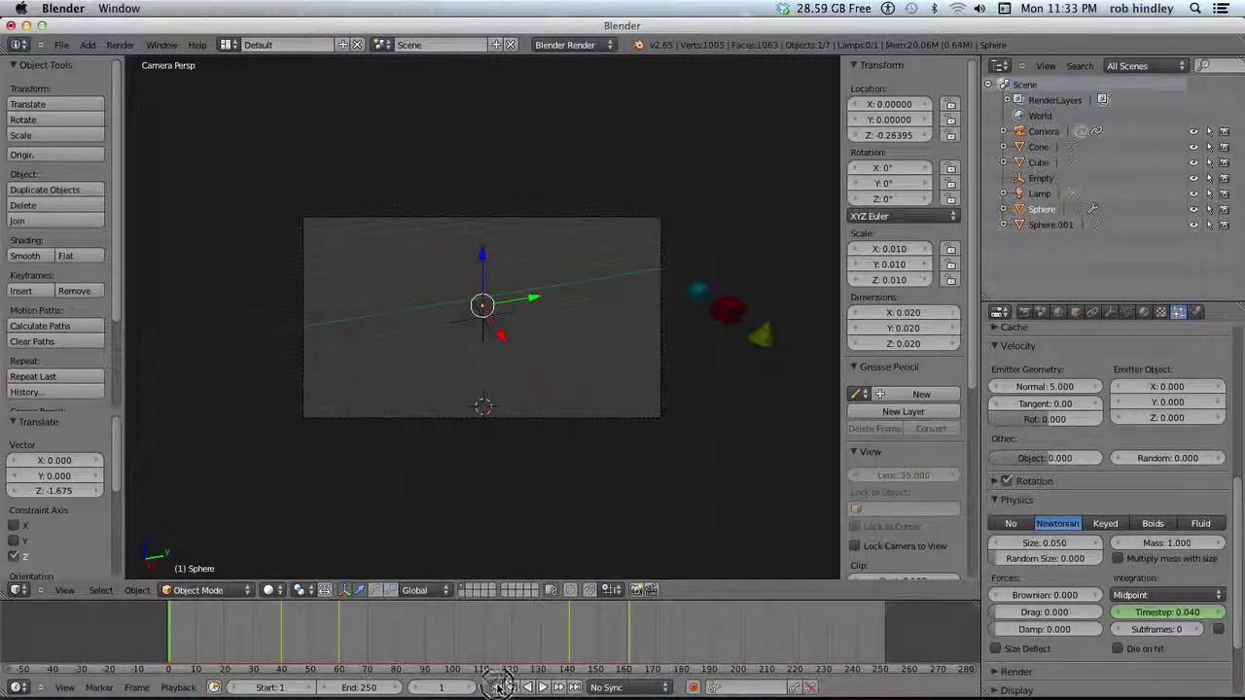
left_click(543, 688)
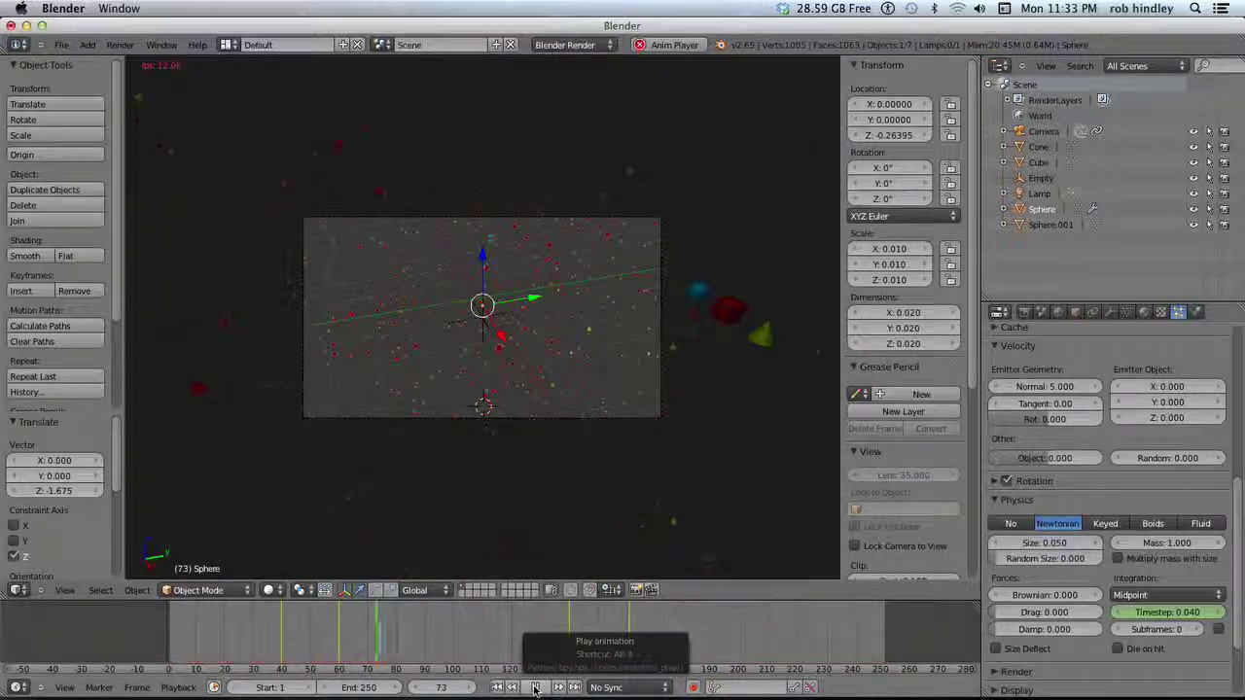
left_click(534, 688)
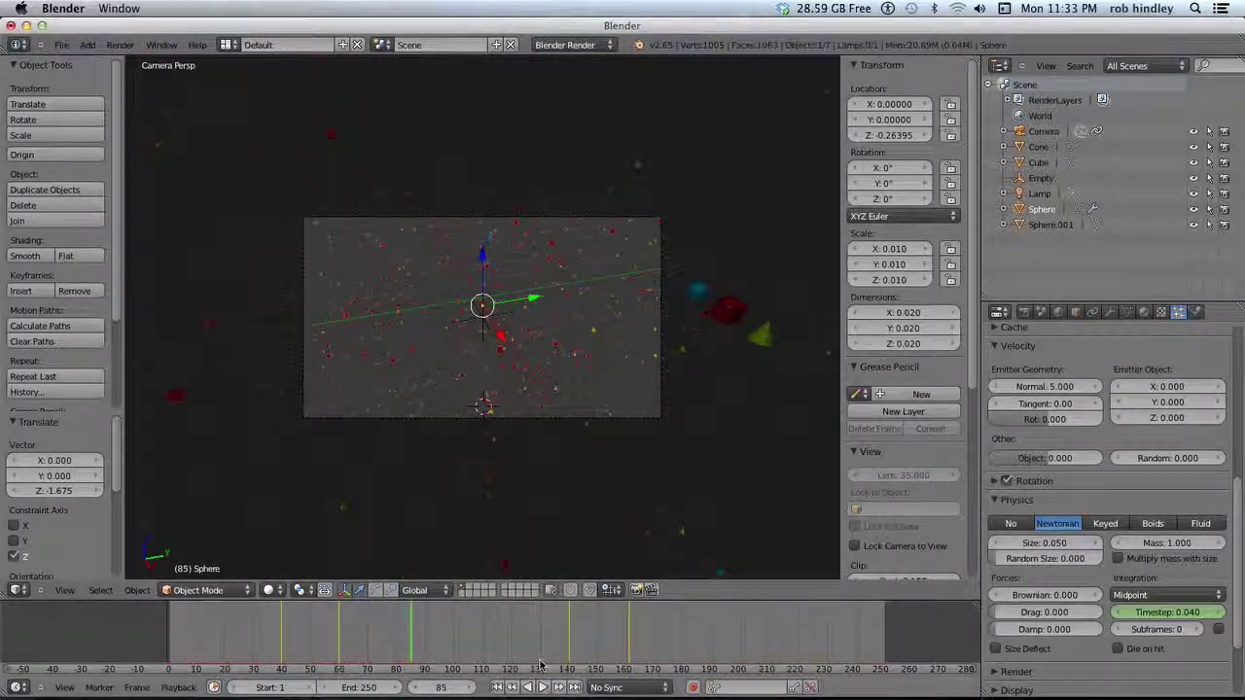
Select the camera and insert a LocRotScale keyframe for it at frame 120
right_click(446, 420)
left_click_drag(483, 649, 507, 636)
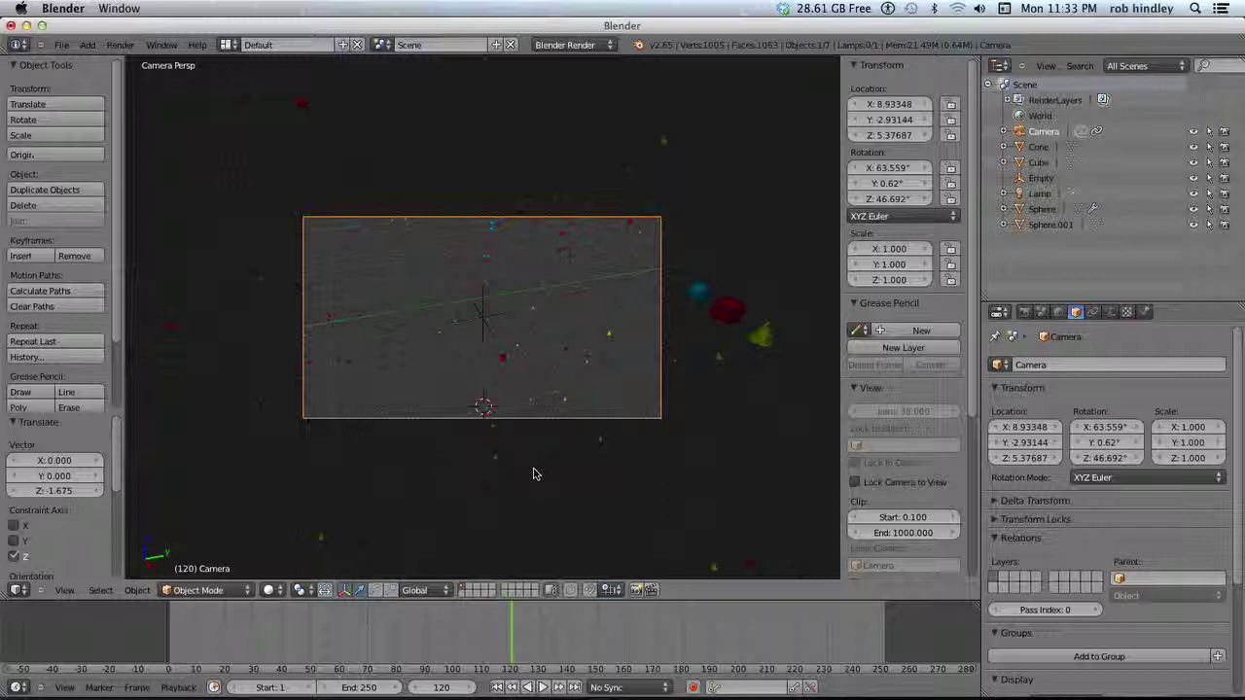
key("i")
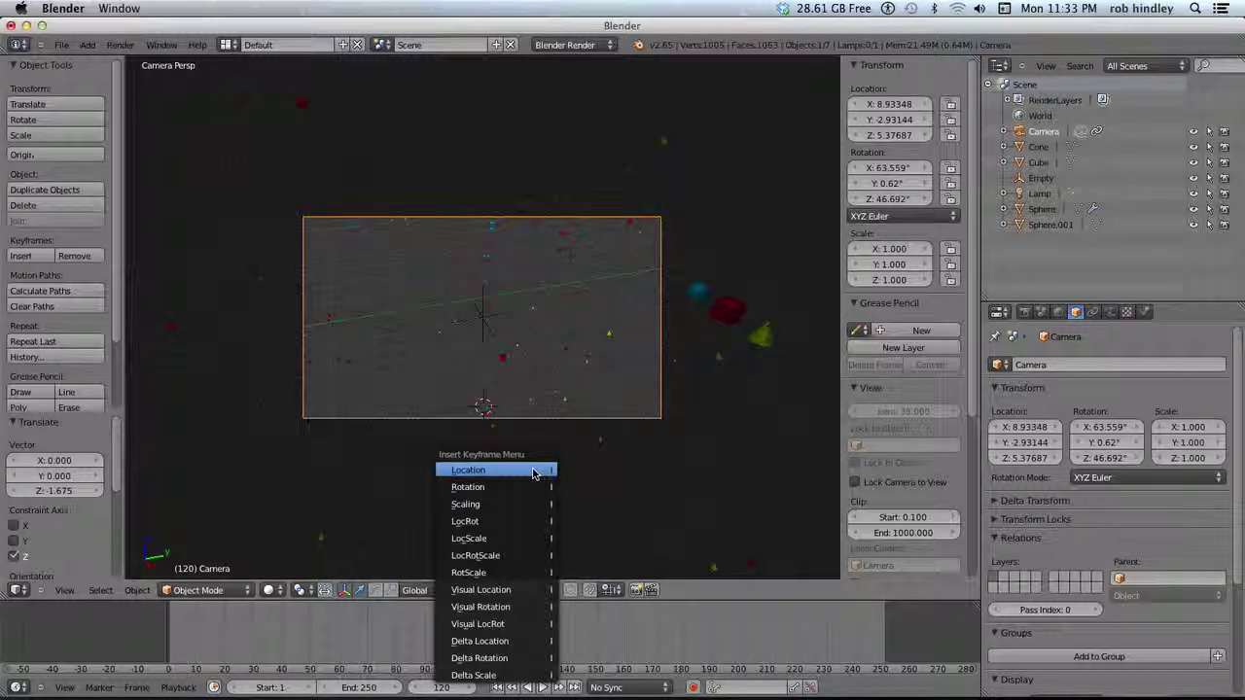
left_click(507, 555)
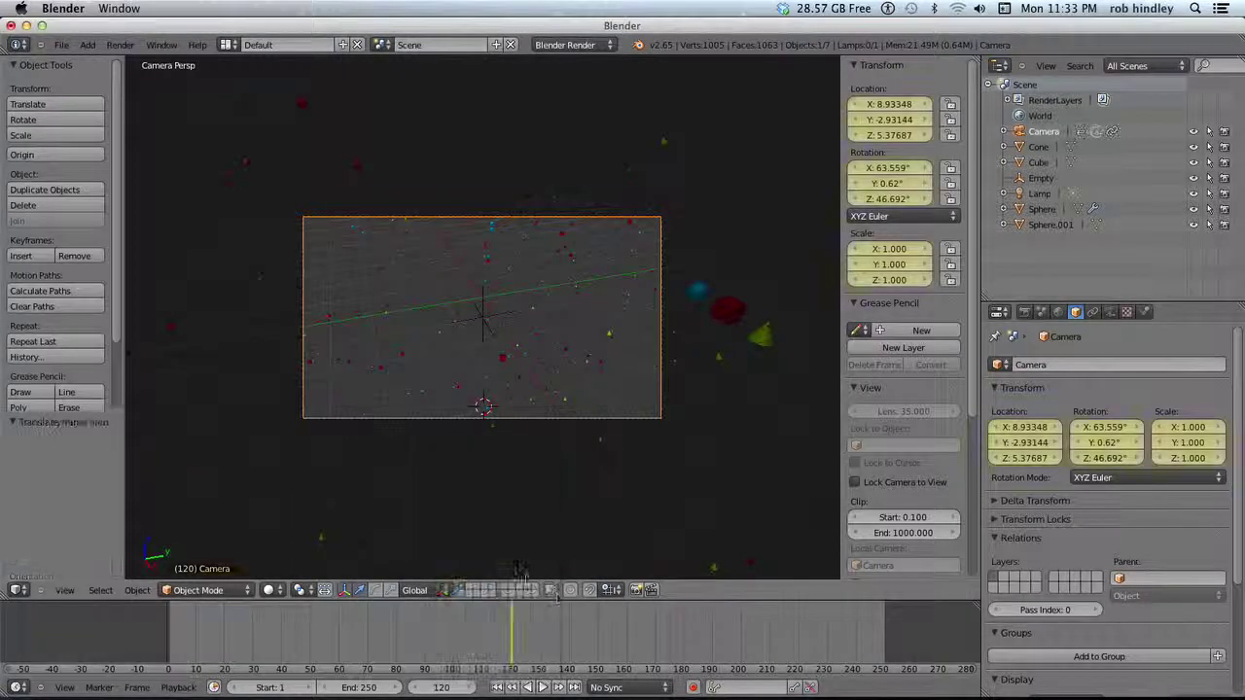
Go to frame 140 and rotate the camera by about -14.3° in the camera view
left_click(570, 640)
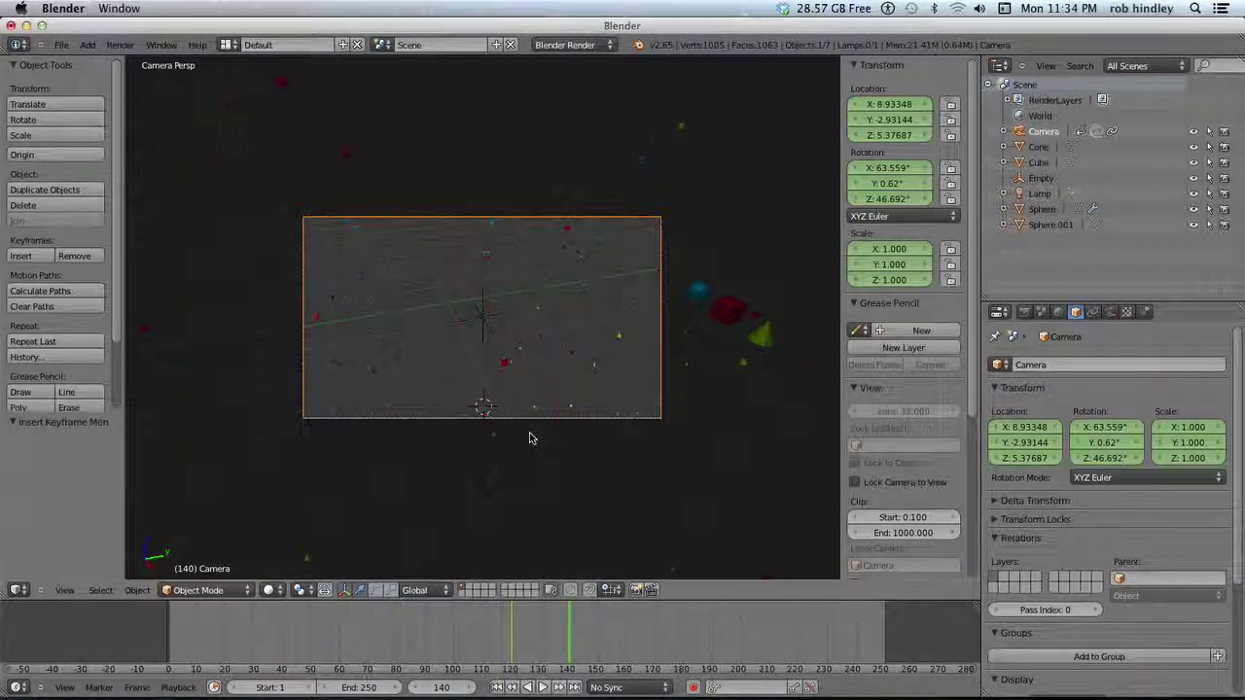
key("r")
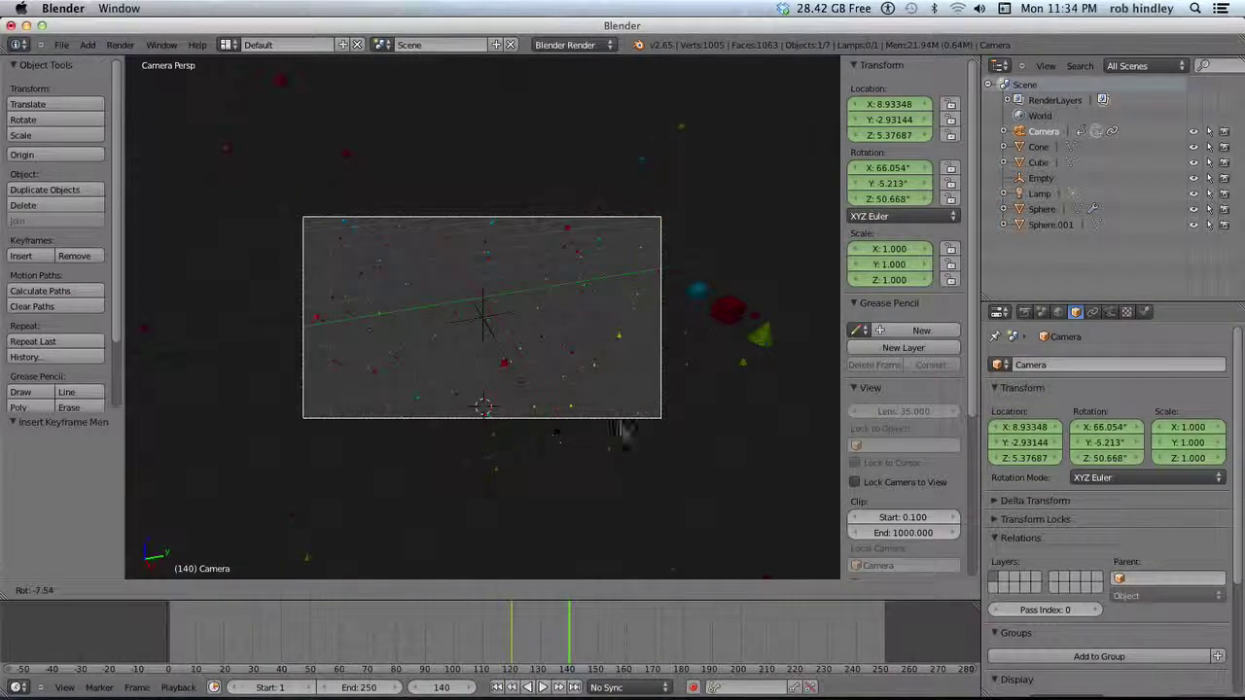
left_click(566, 435)
Move the camera to about X 3.56, Y 4.12, Z 7.33 and insert a LocRotScale keyframe at frame 140
key("g")
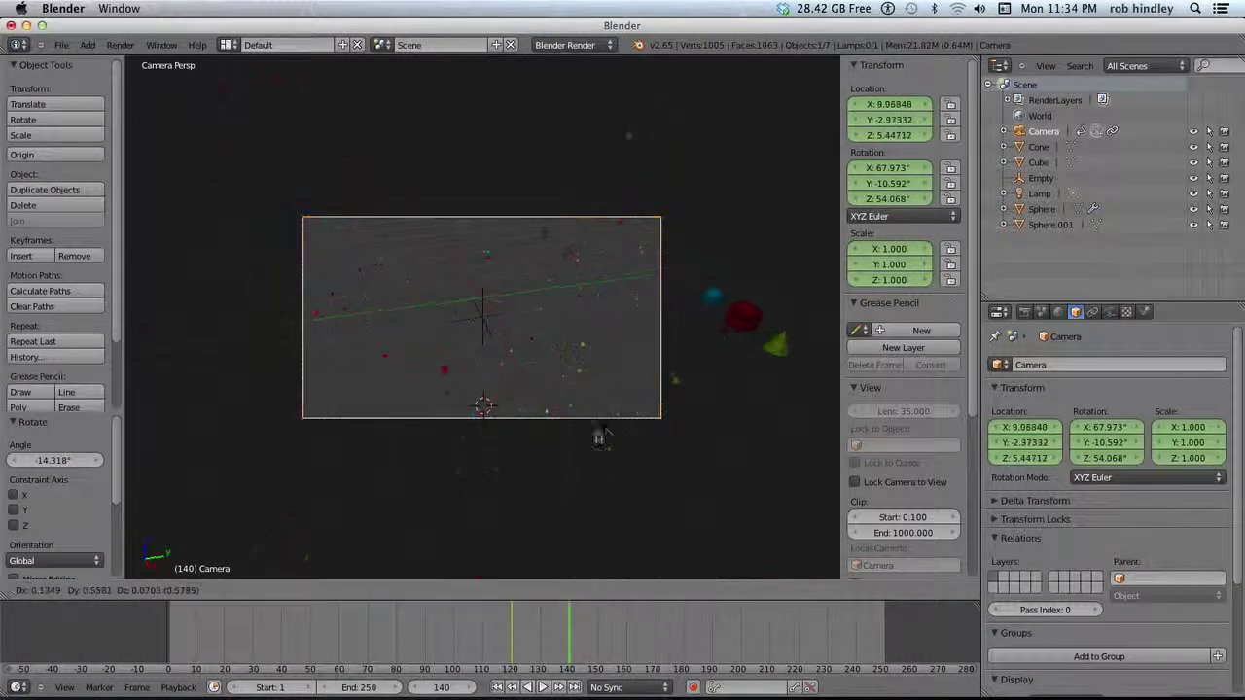
left_click(579, 442)
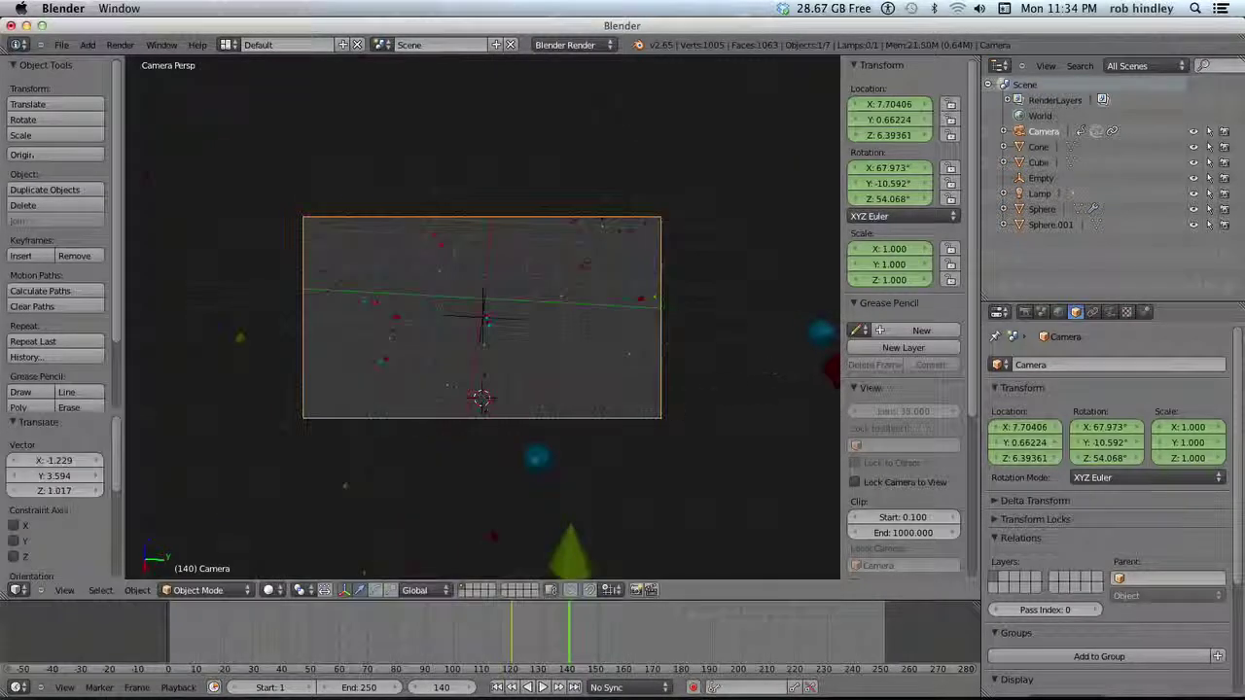
key("g")
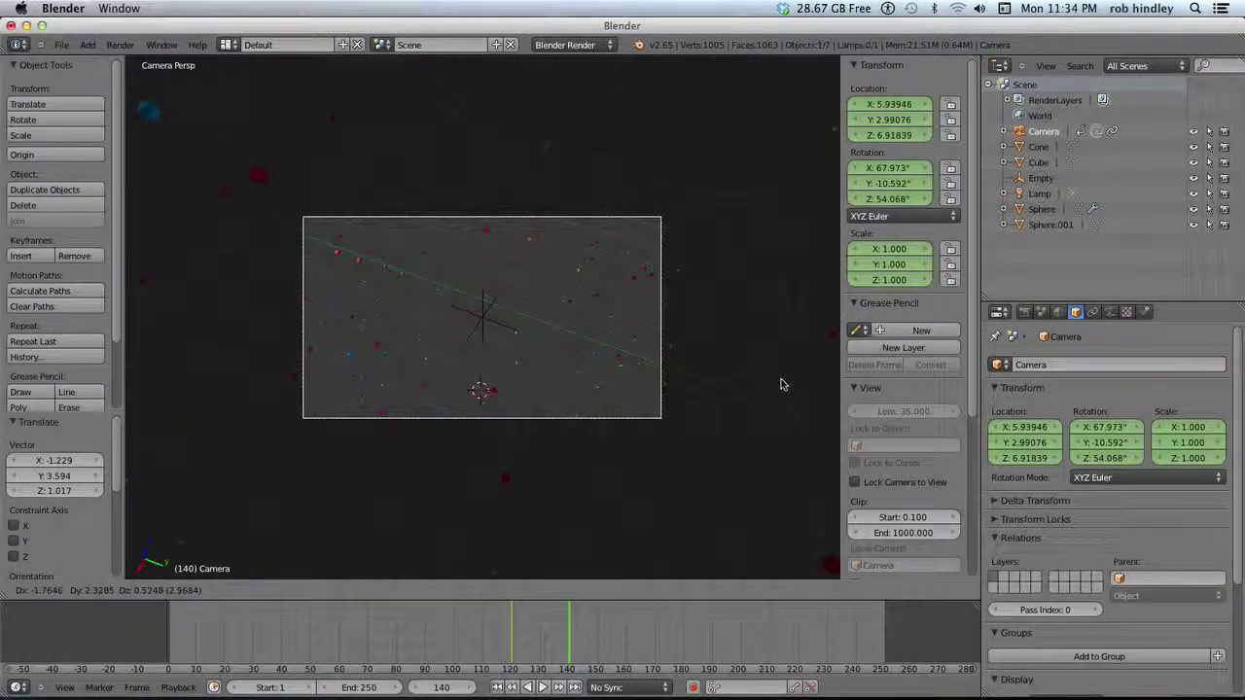
left_click(788, 379)
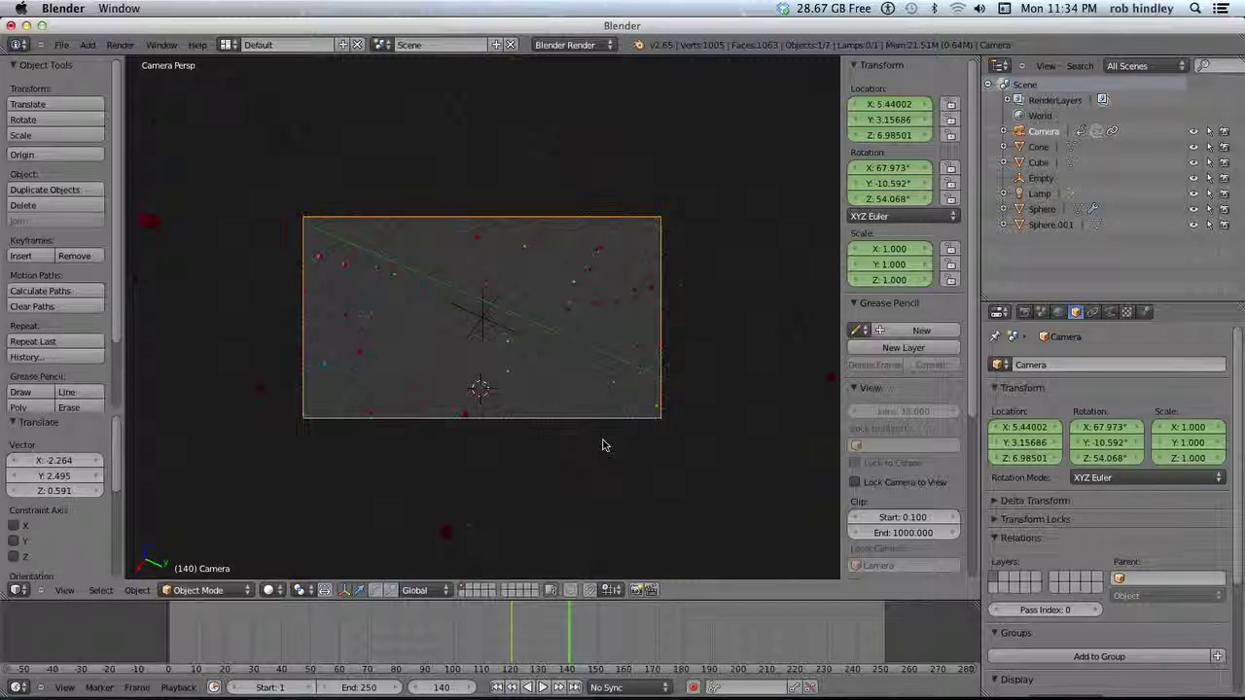
key("g")
left_click(694, 431)
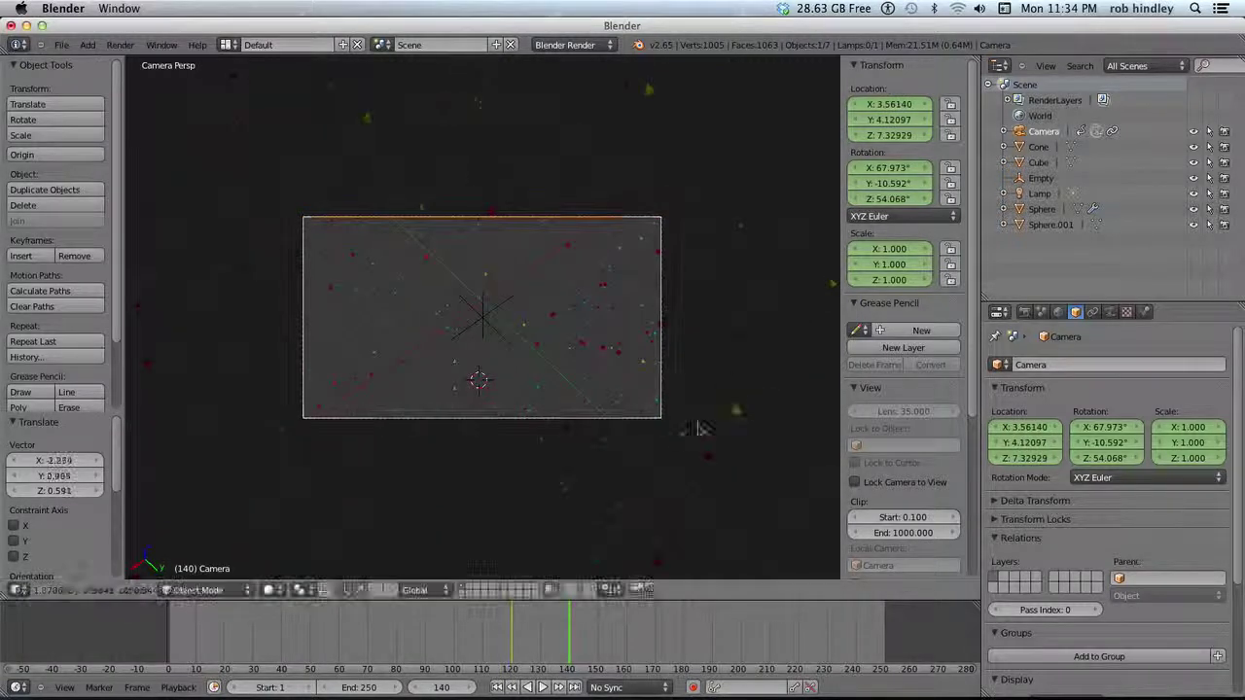
key("i")
left_click(645, 458)
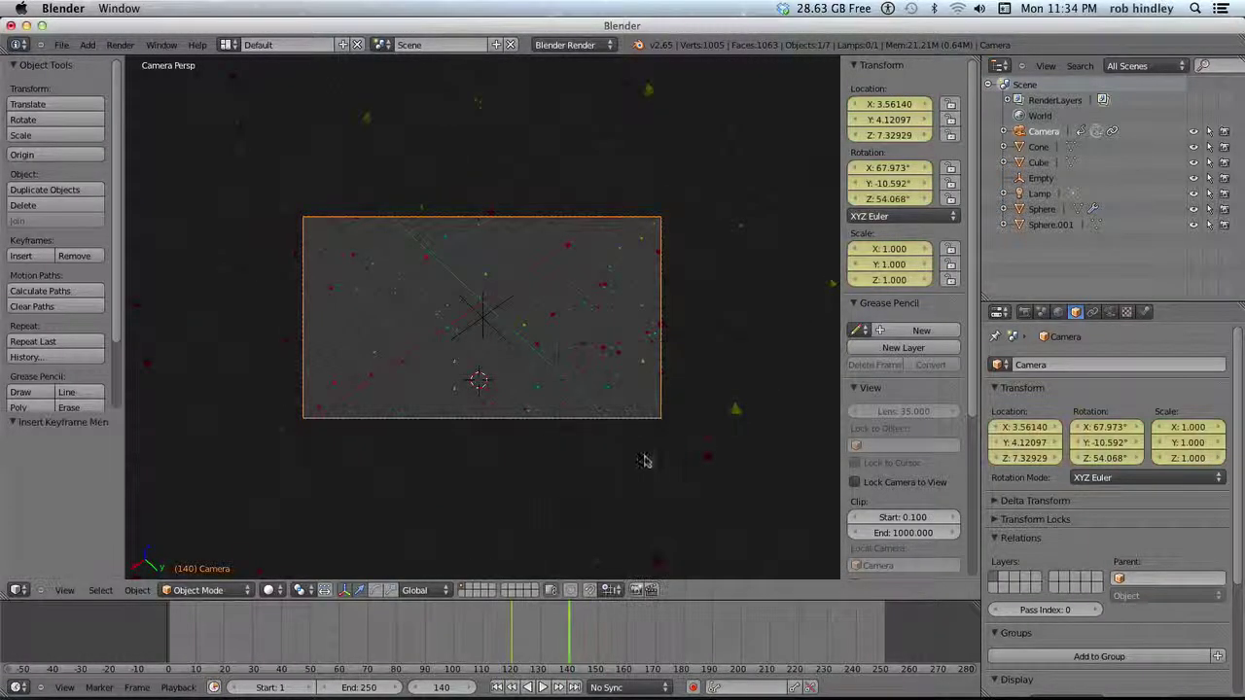
Scrub the timeline through the camera's keyframed move up to frame 171 to check the motion
left_click(496, 636)
left_click_drag(499, 638, 654, 622)
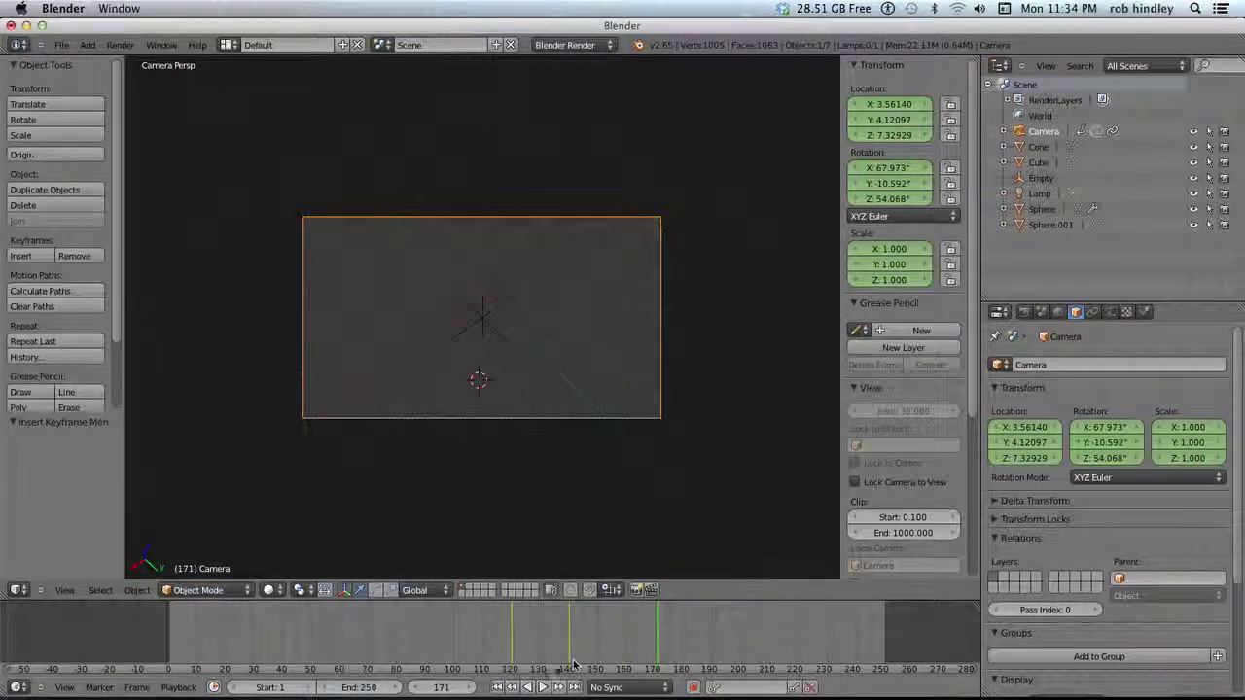